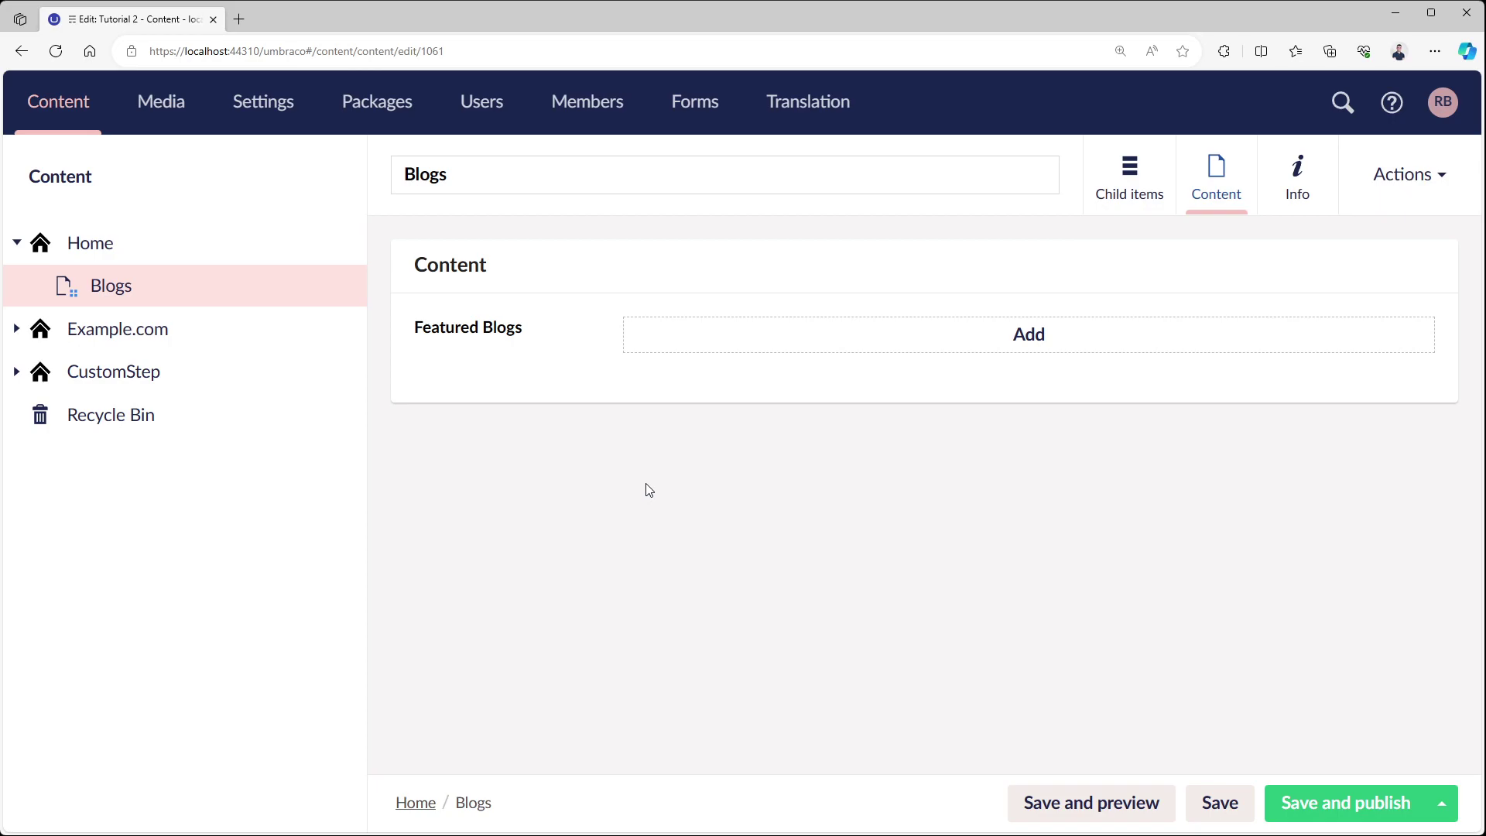
Open the backoffice Help drawer and close it again.
{"action": "left_click", "coordinate": [1391, 102]}
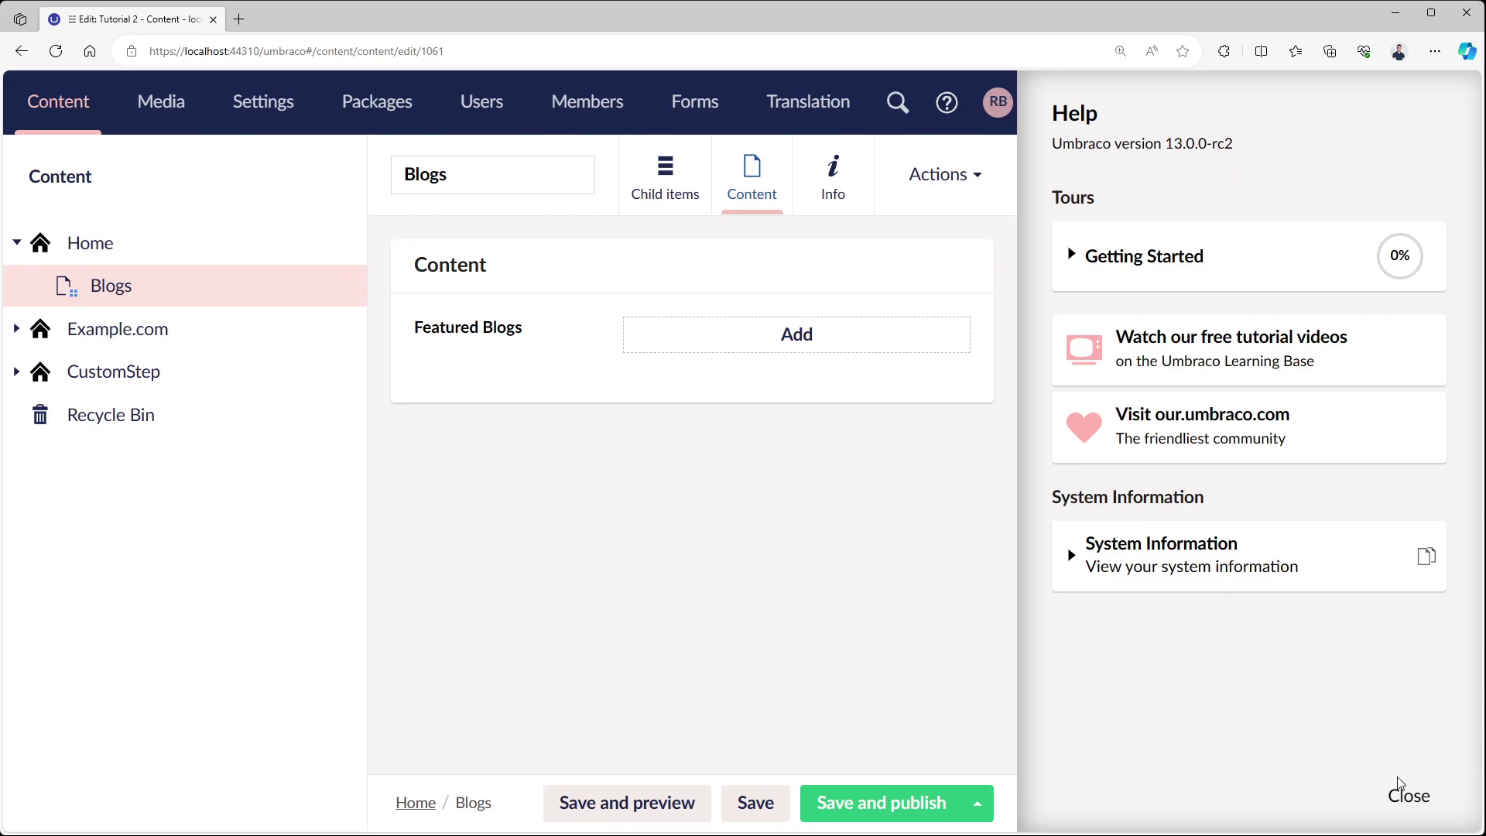
{"action": "left_click", "coordinate": [1406, 795]}
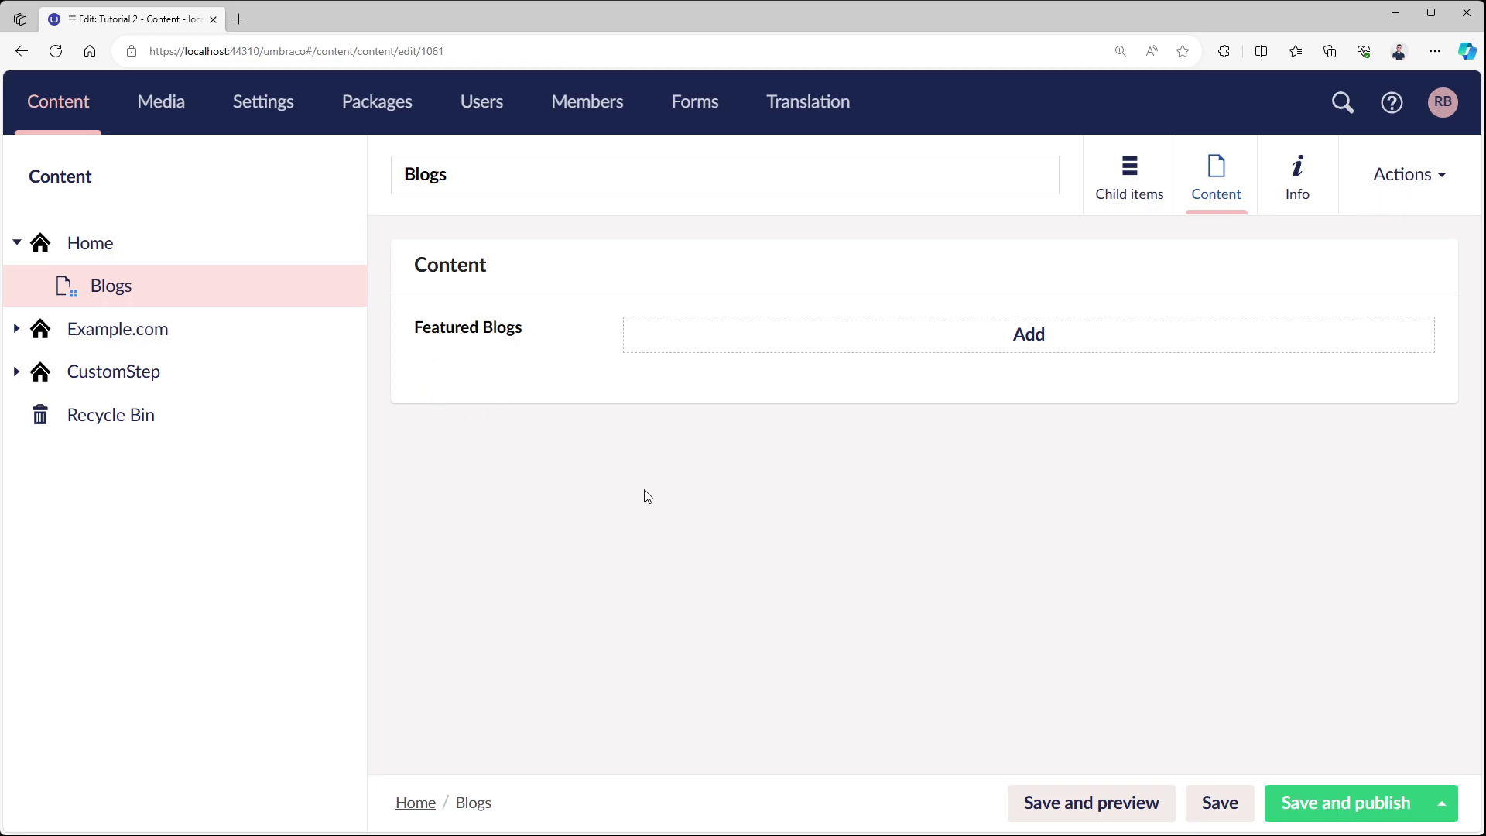
Open and dismiss the Featured Blogs picker, then look over the Blogs page's child blogs.
{"action": "left_click", "coordinate": [841, 343]}
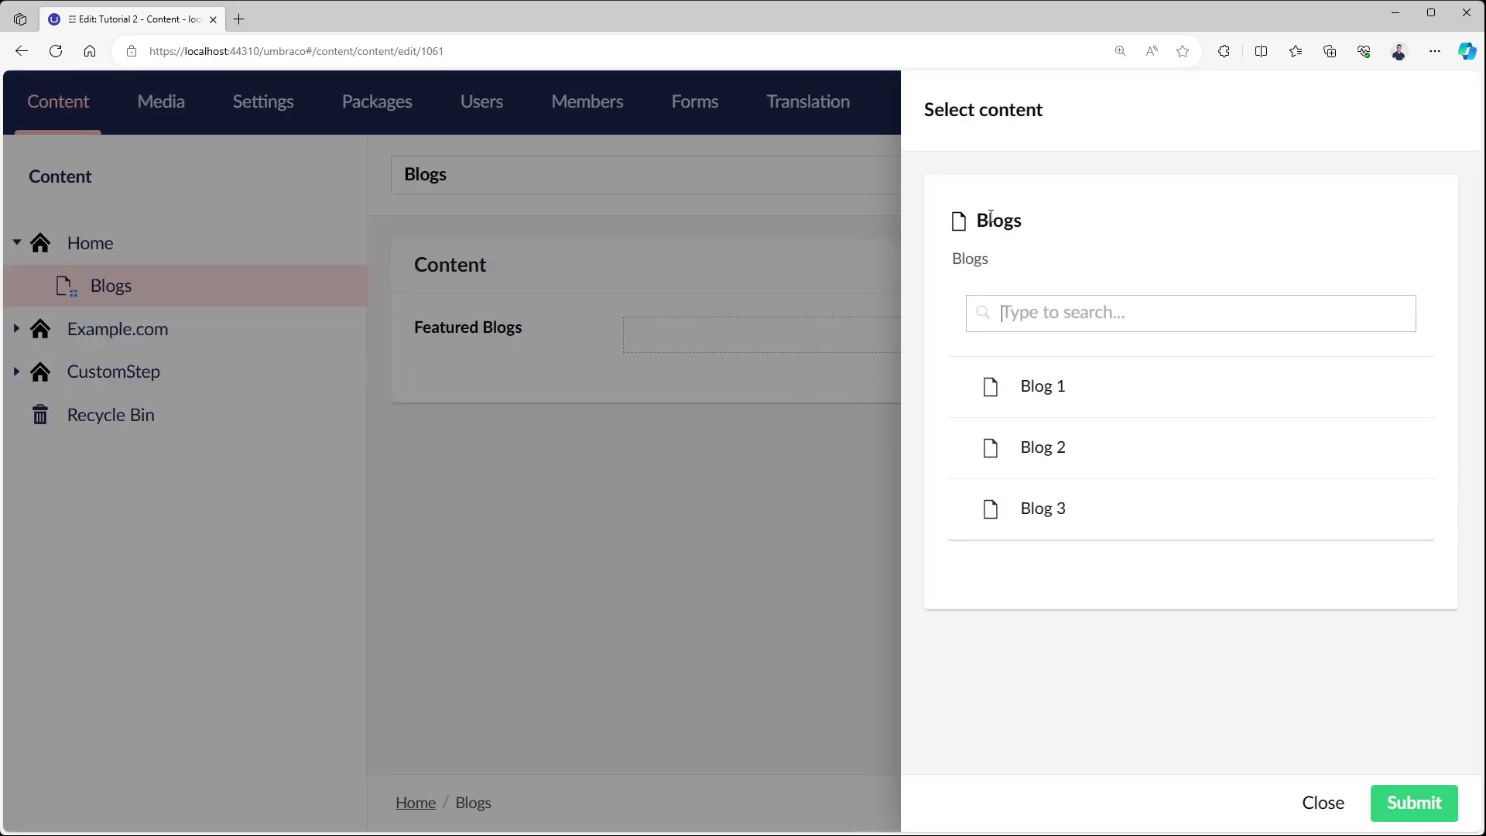
{"action": "key", "text": "Escape"}
{"action": "left_click", "coordinate": [731, 338]}
{"action": "left_click", "coordinate": [1302, 787]}
{"action": "left_click", "coordinate": [1148, 207]}
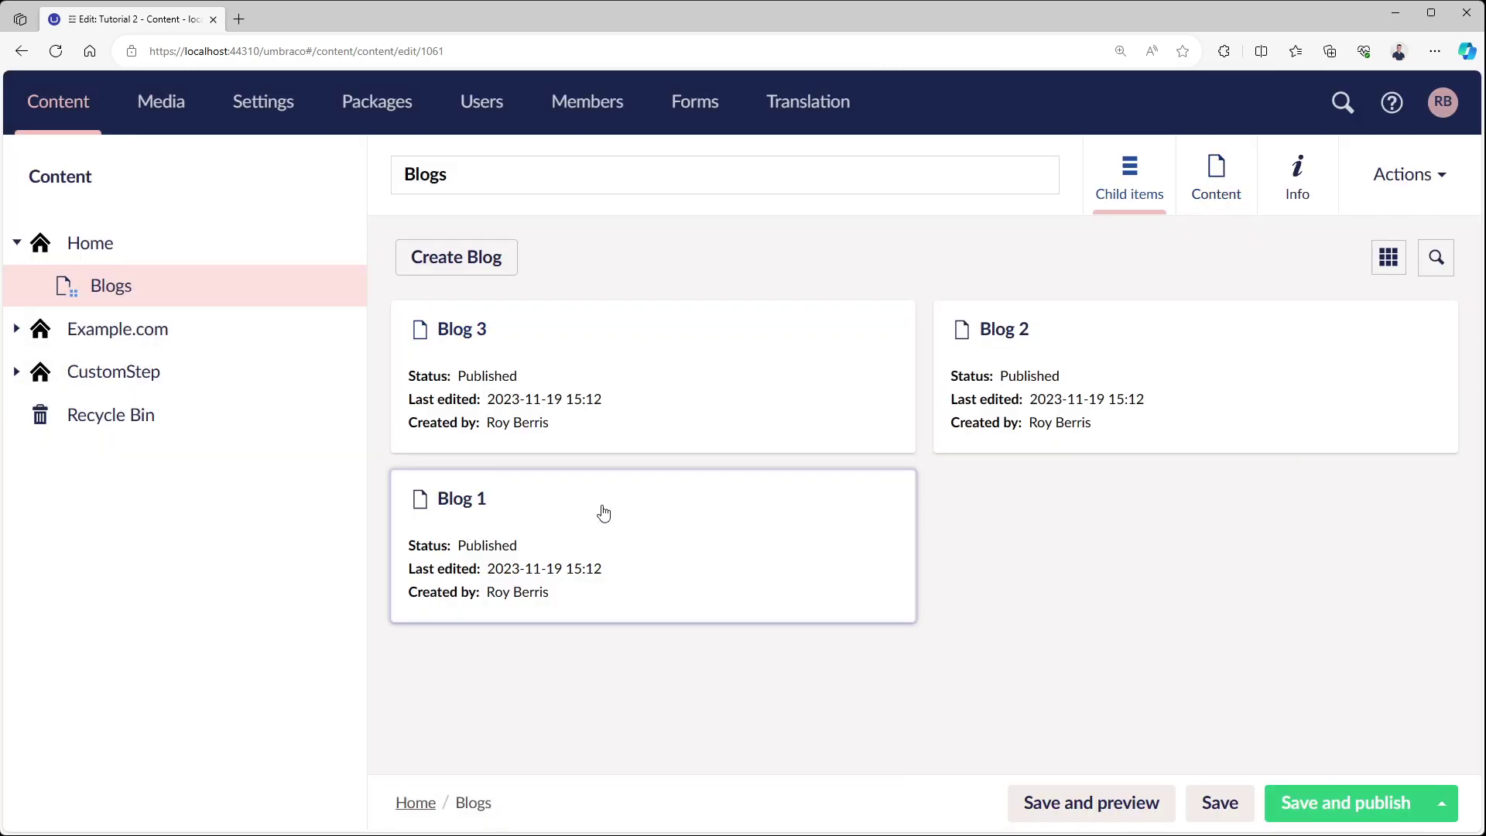
{"action": "left_click", "coordinate": [1213, 198]}
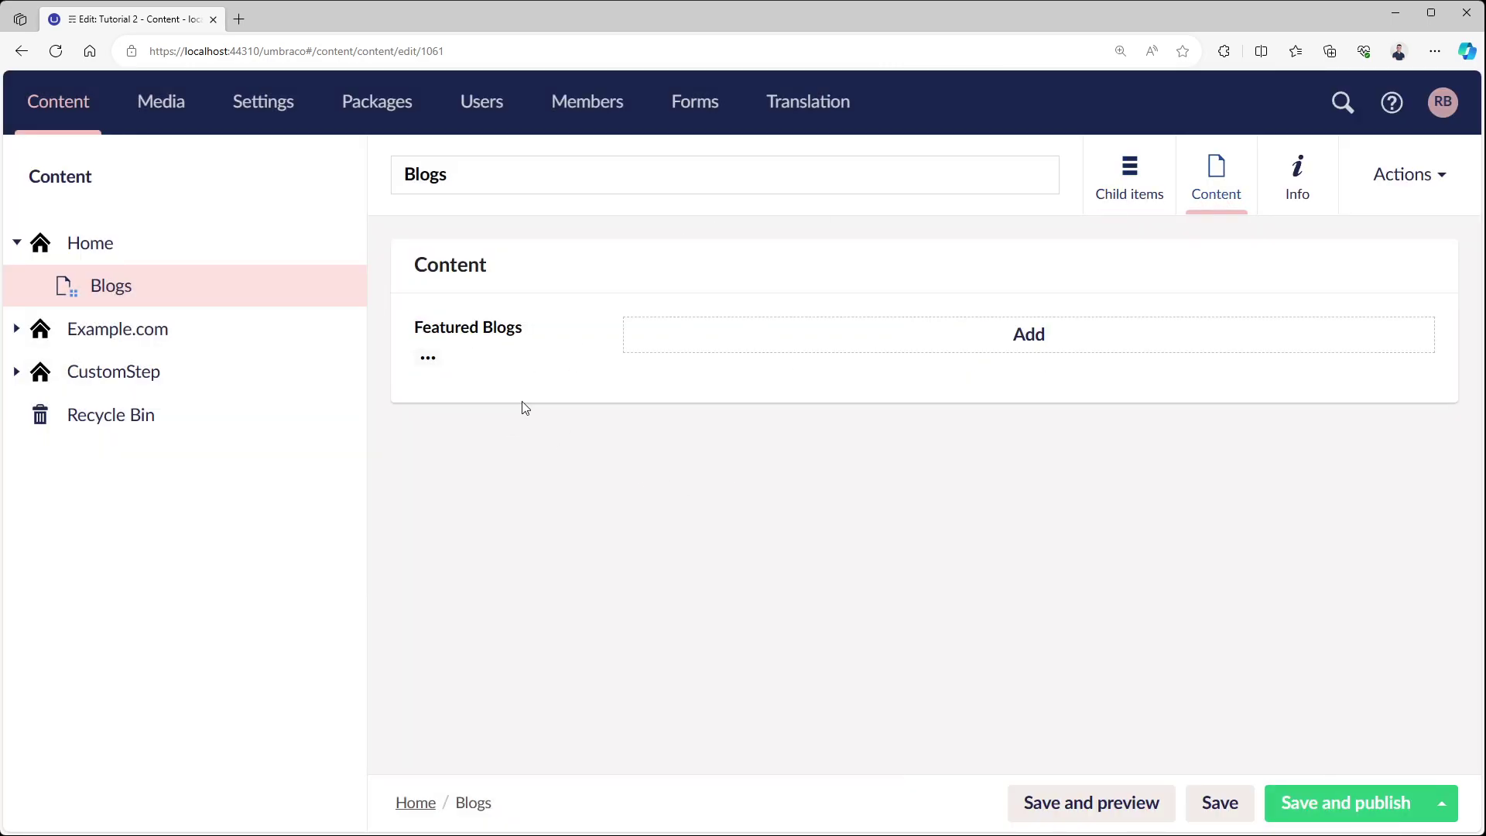
Pick Blog 1 and Blog 2 as Featured Blogs and save and publish the page.
{"action": "left_click", "coordinate": [788, 342]}
{"action": "left_click", "coordinate": [1049, 383]}
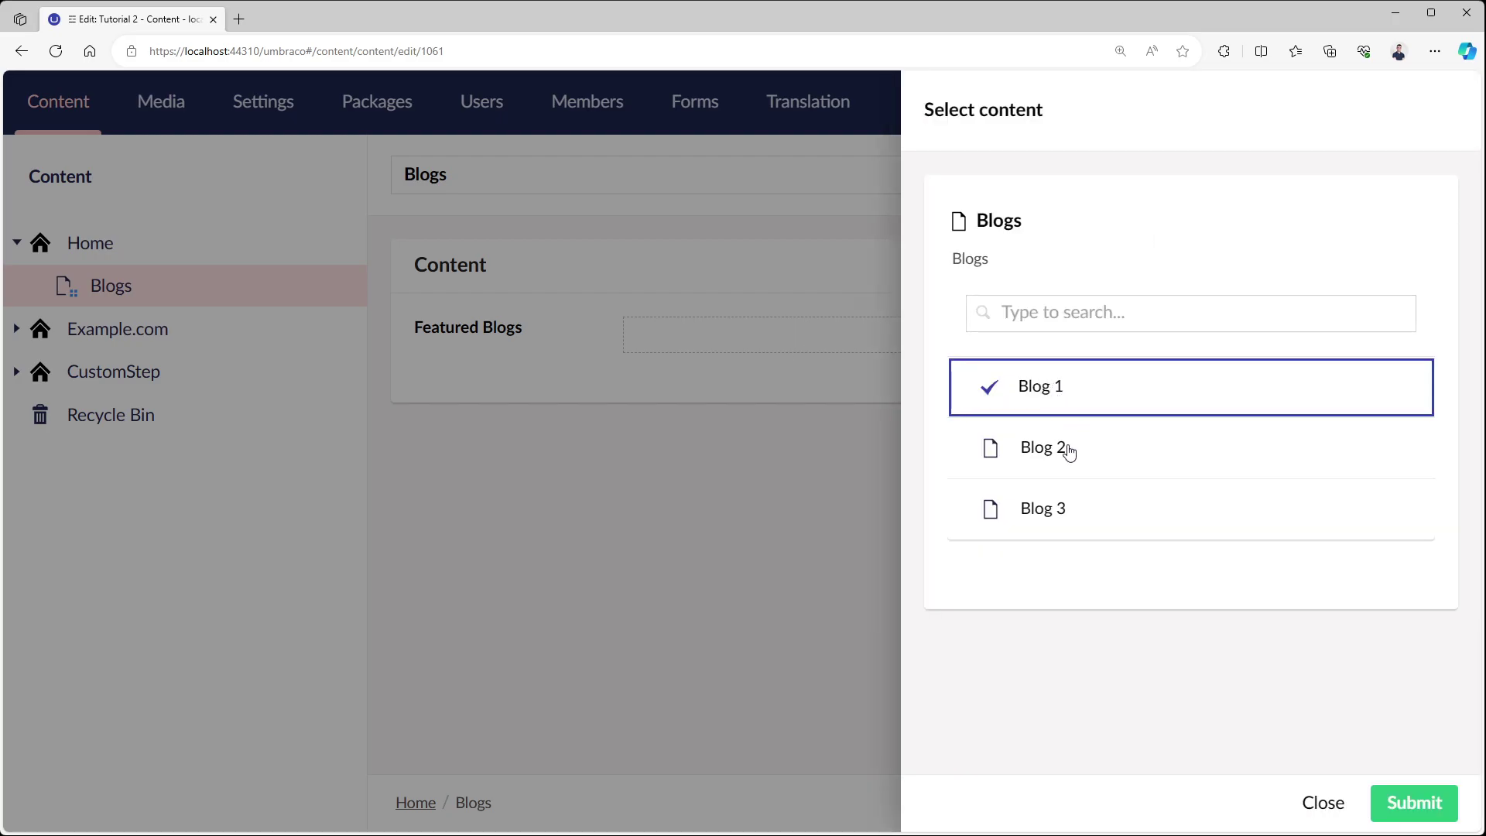
{"action": "left_click", "coordinate": [1065, 447]}
{"action": "left_click", "coordinate": [1409, 796]}
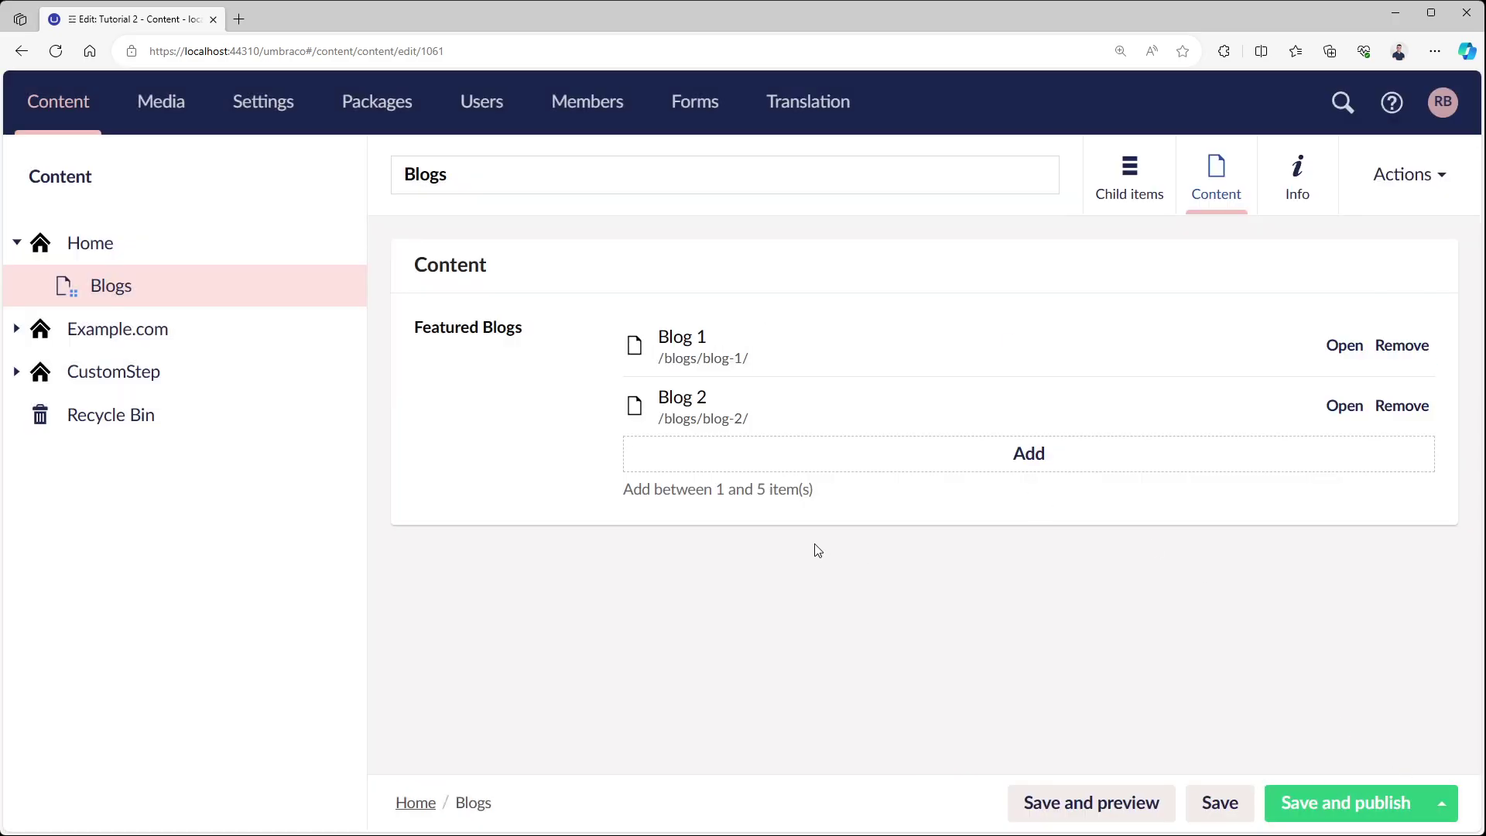
{"action": "key", "text": "ctrl+p"}
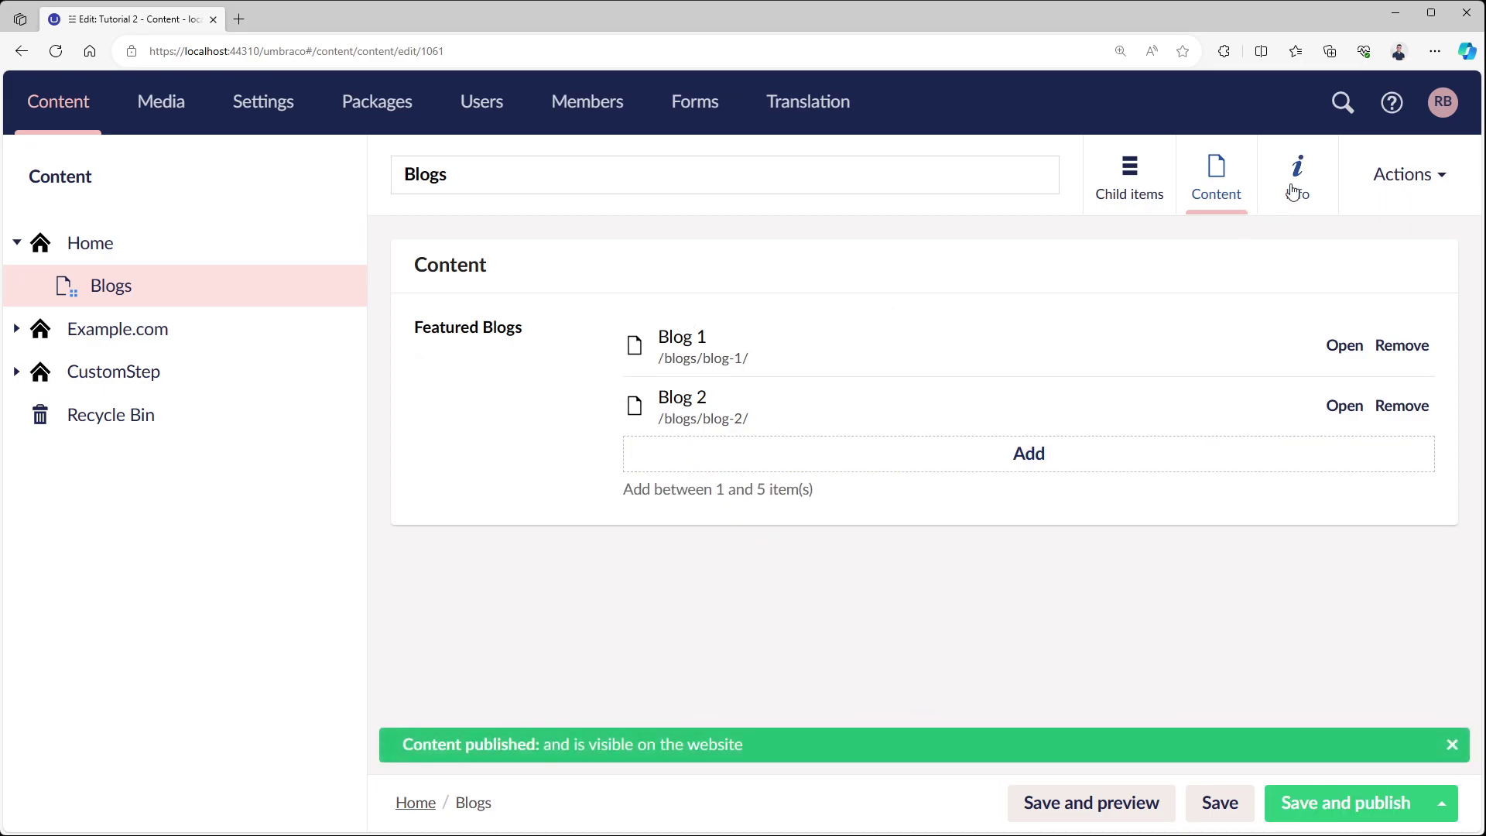
In the Blog Picker data type, try the Pick root node and XPath options, then clear the XPath query.
{"action": "key", "text": "alt+Left"}
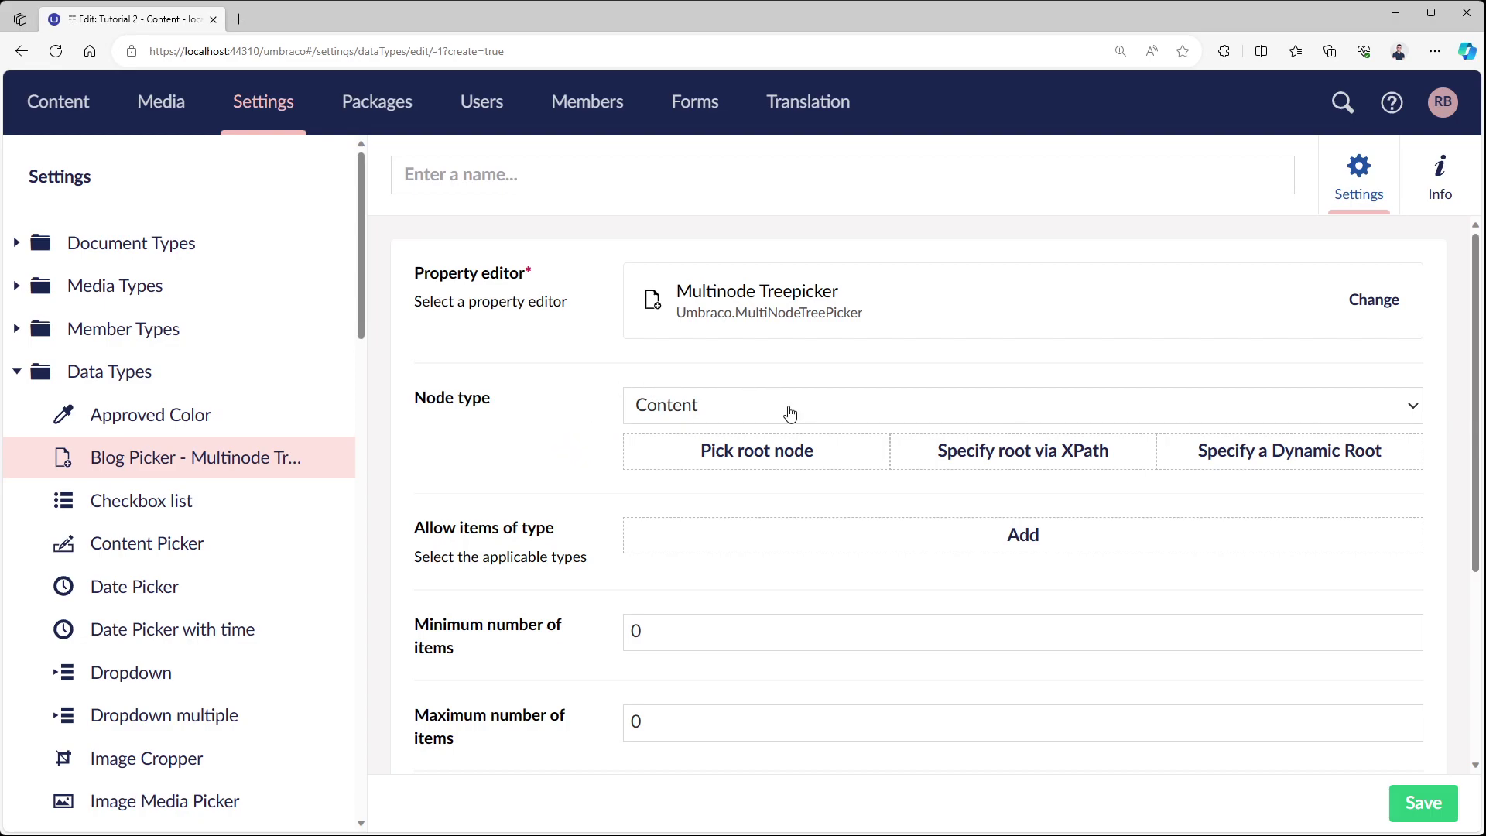
{"action": "left_click", "coordinate": [745, 457]}
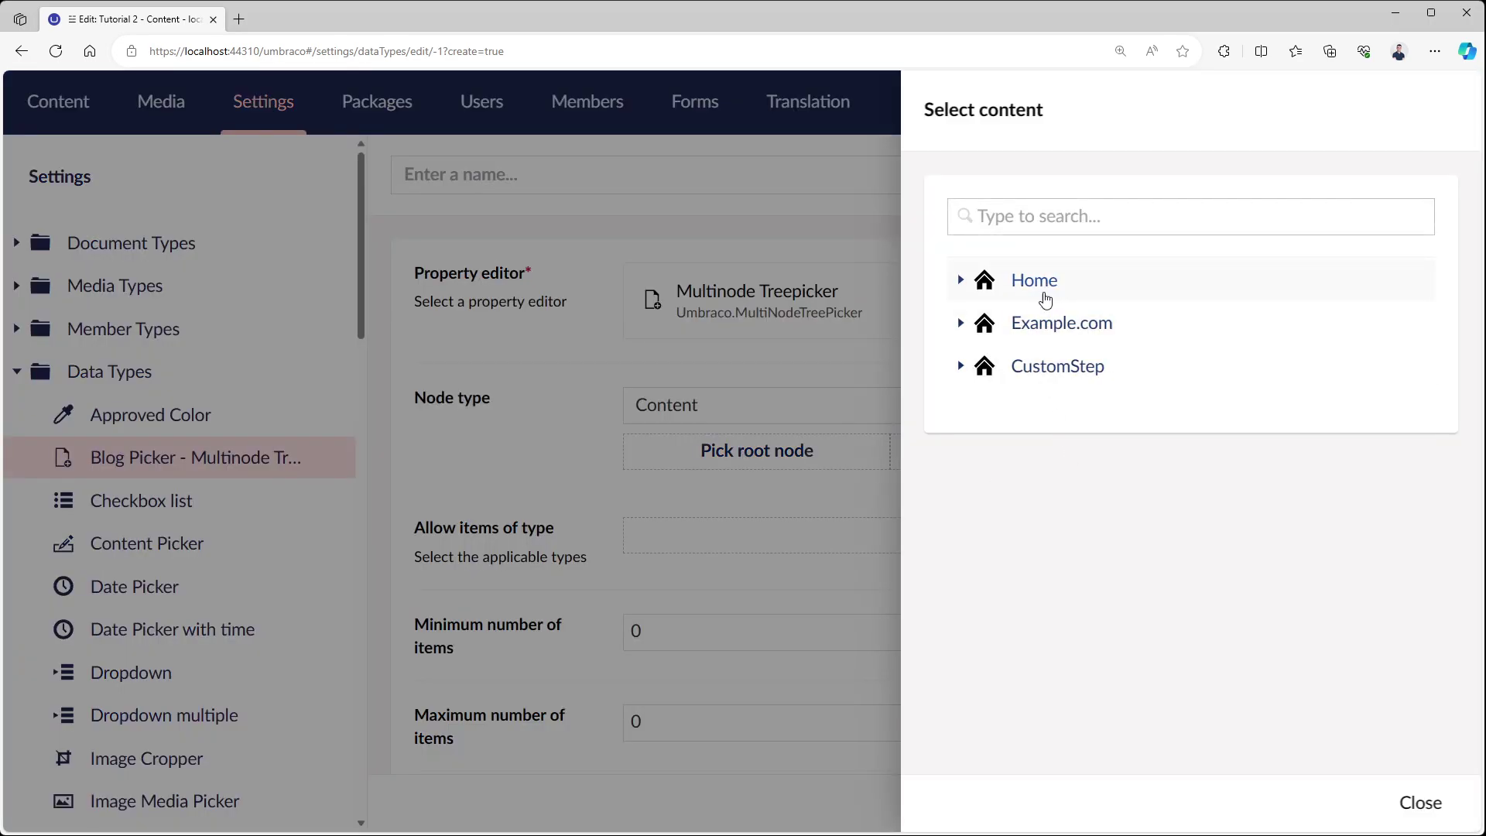
{"action": "key", "text": "Escape"}
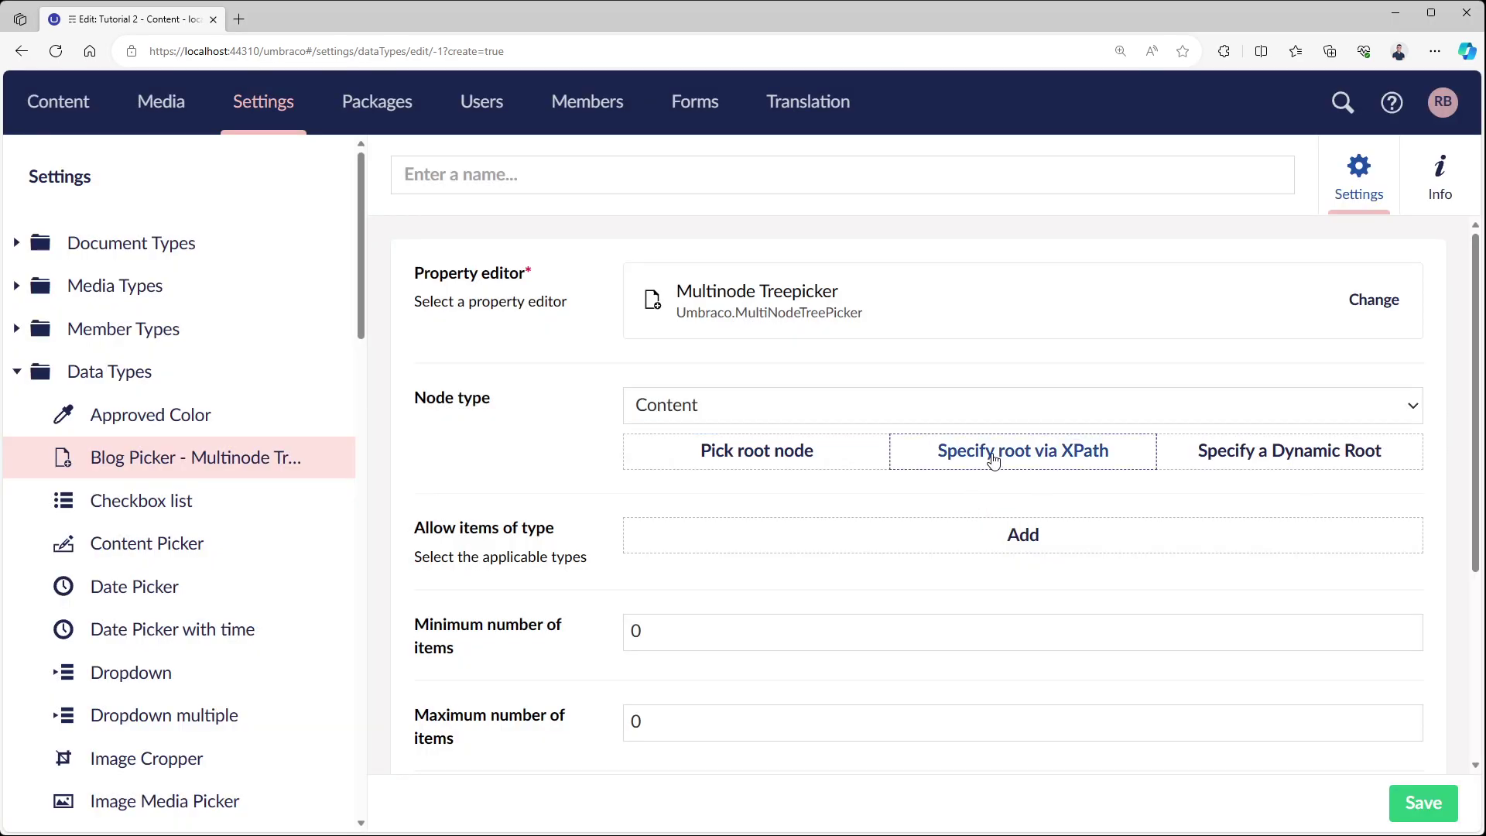
{"action": "left_click", "coordinate": [980, 463]}
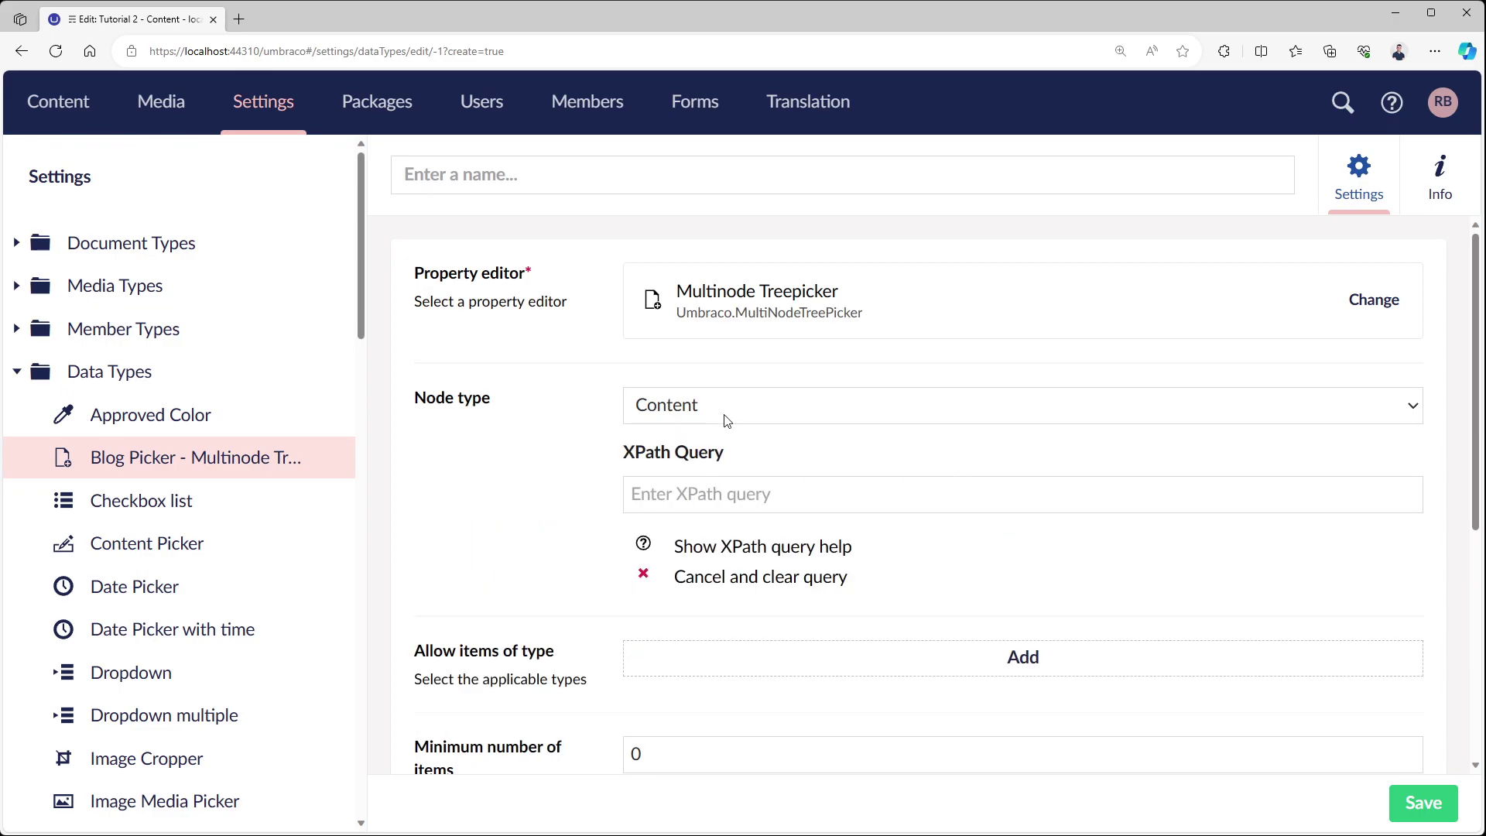
{"action": "left_click", "coordinate": [724, 582]}
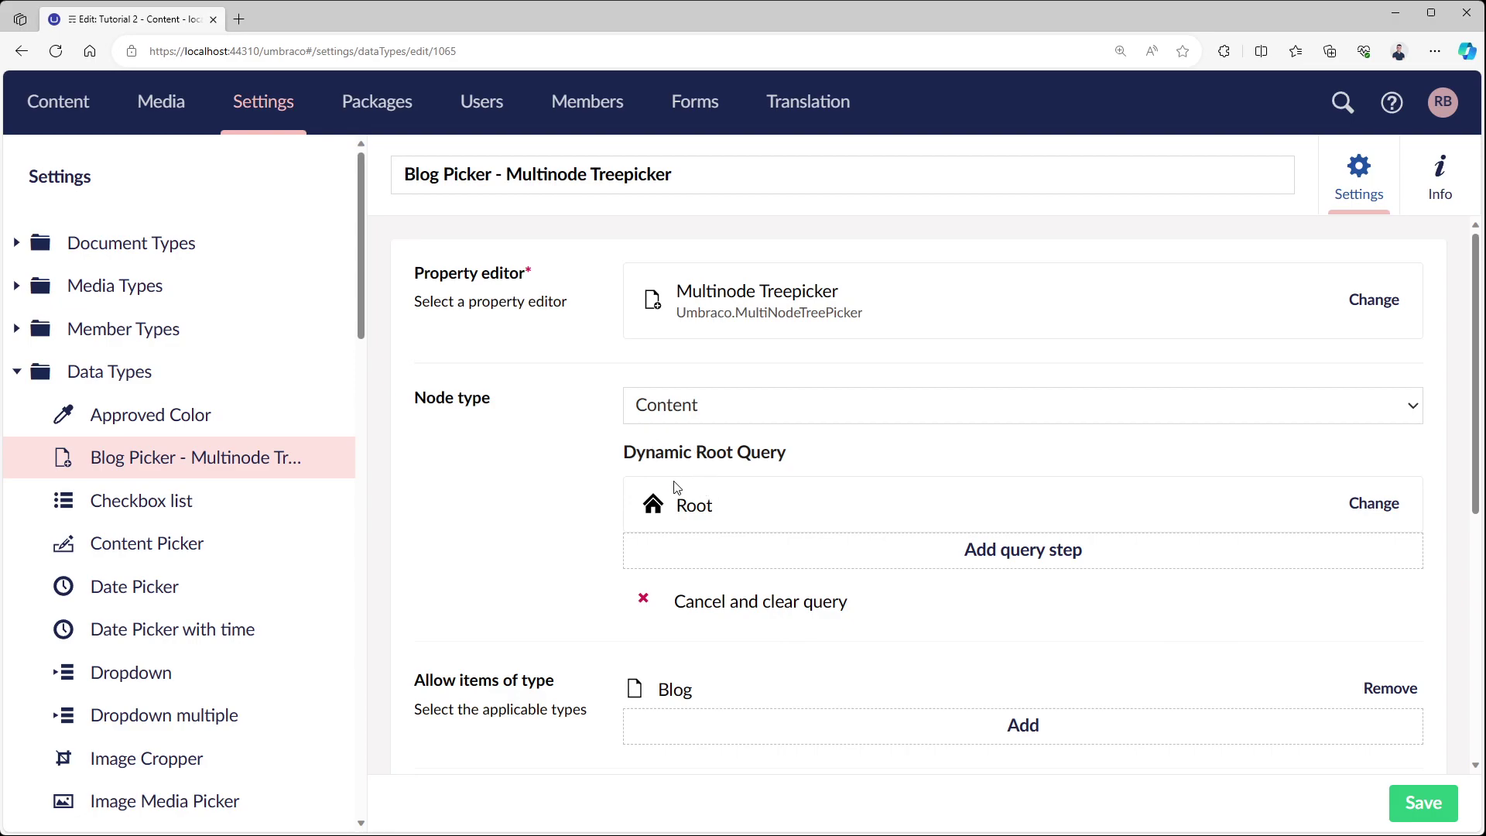
Switch the Dynamic Root origin from Parent to Root and save the Blog Picker.
{"action": "left_click", "coordinate": [1373, 503]}
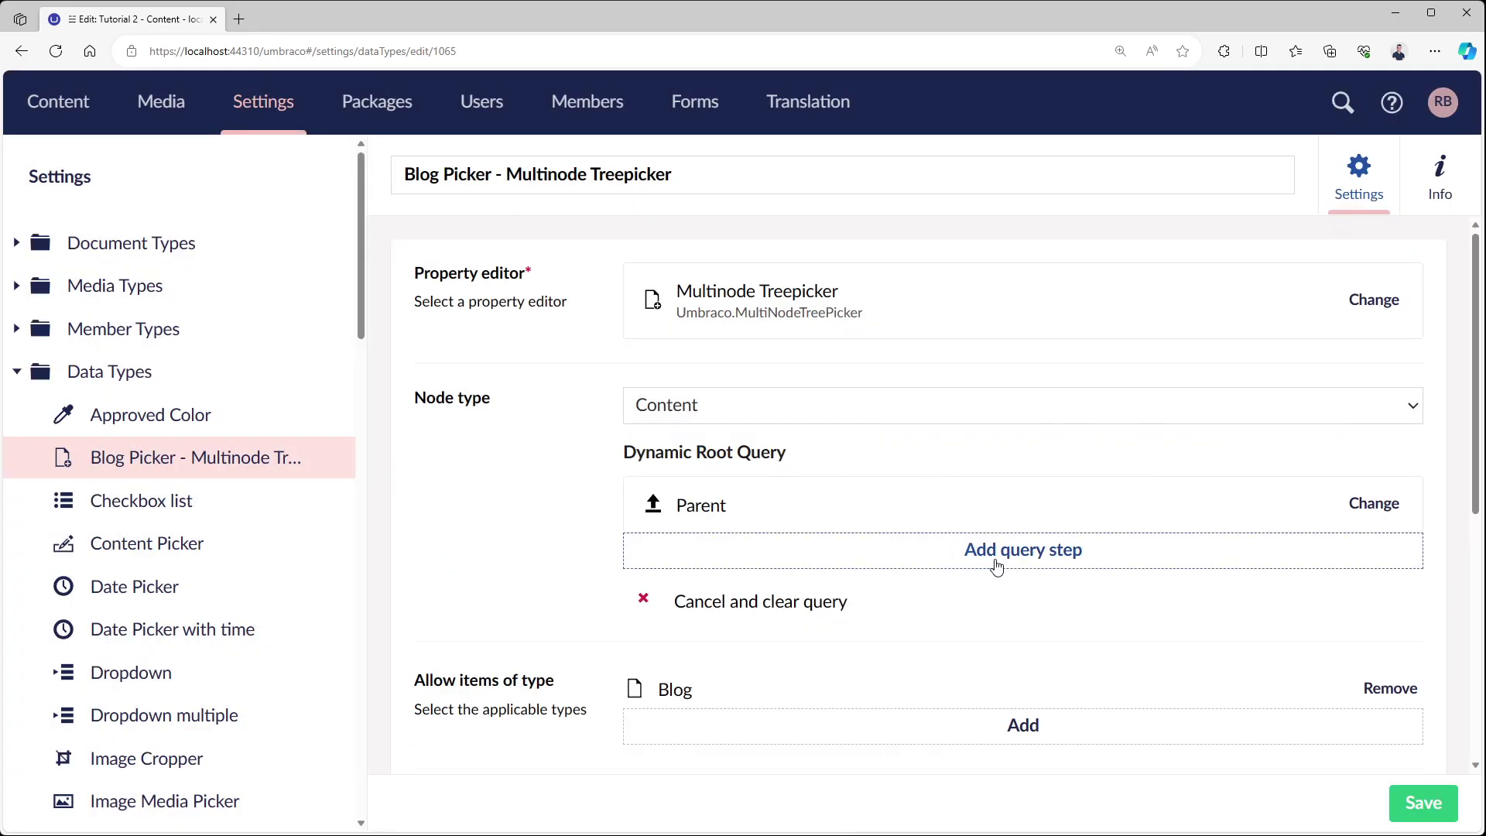
{"action": "left_click", "coordinate": [1382, 503]}
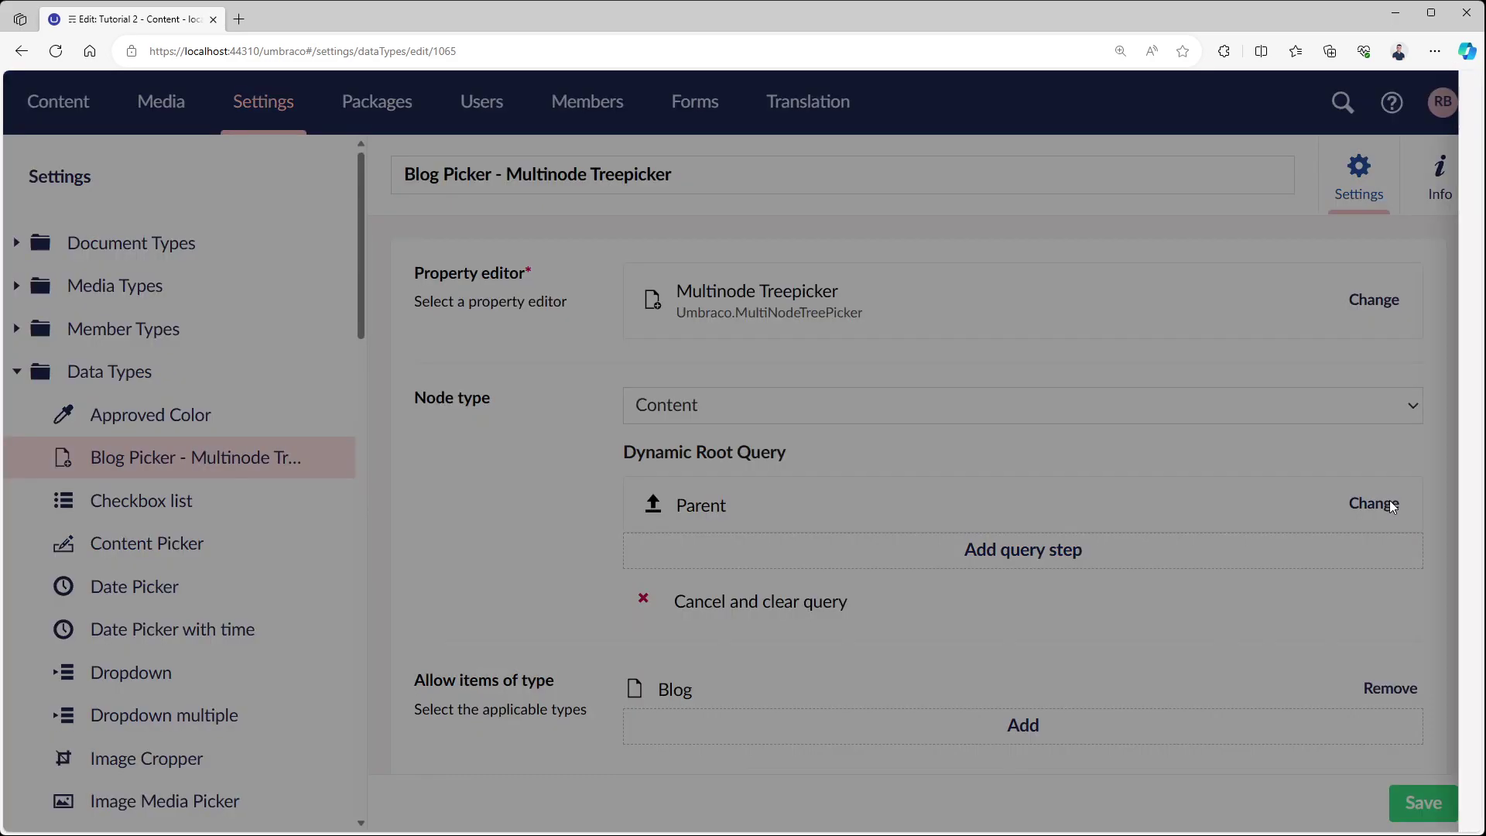
{"action": "left_click", "coordinate": [1105, 263]}
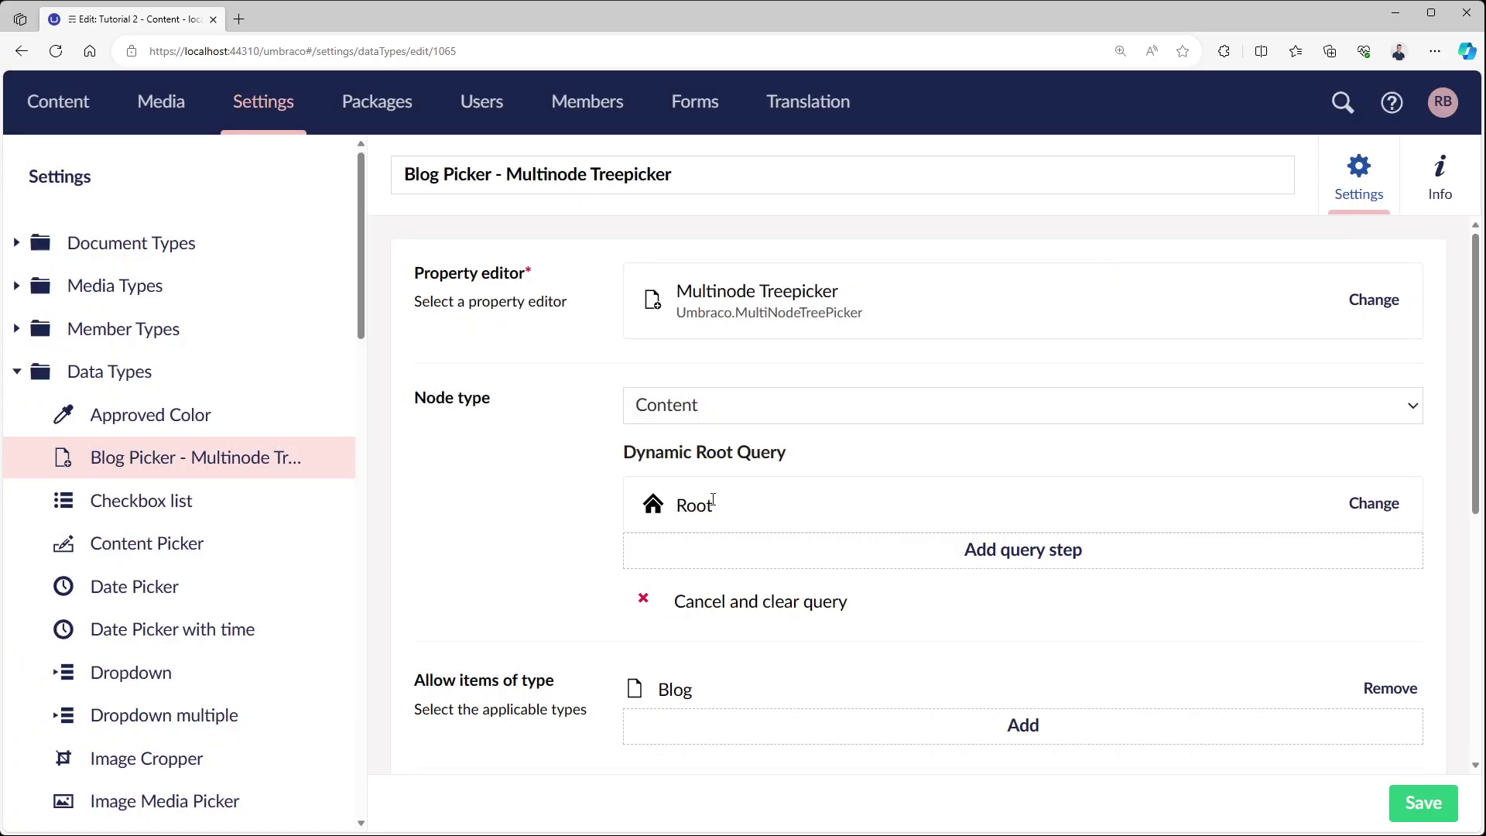
{"action": "left_click", "coordinate": [1421, 801]}
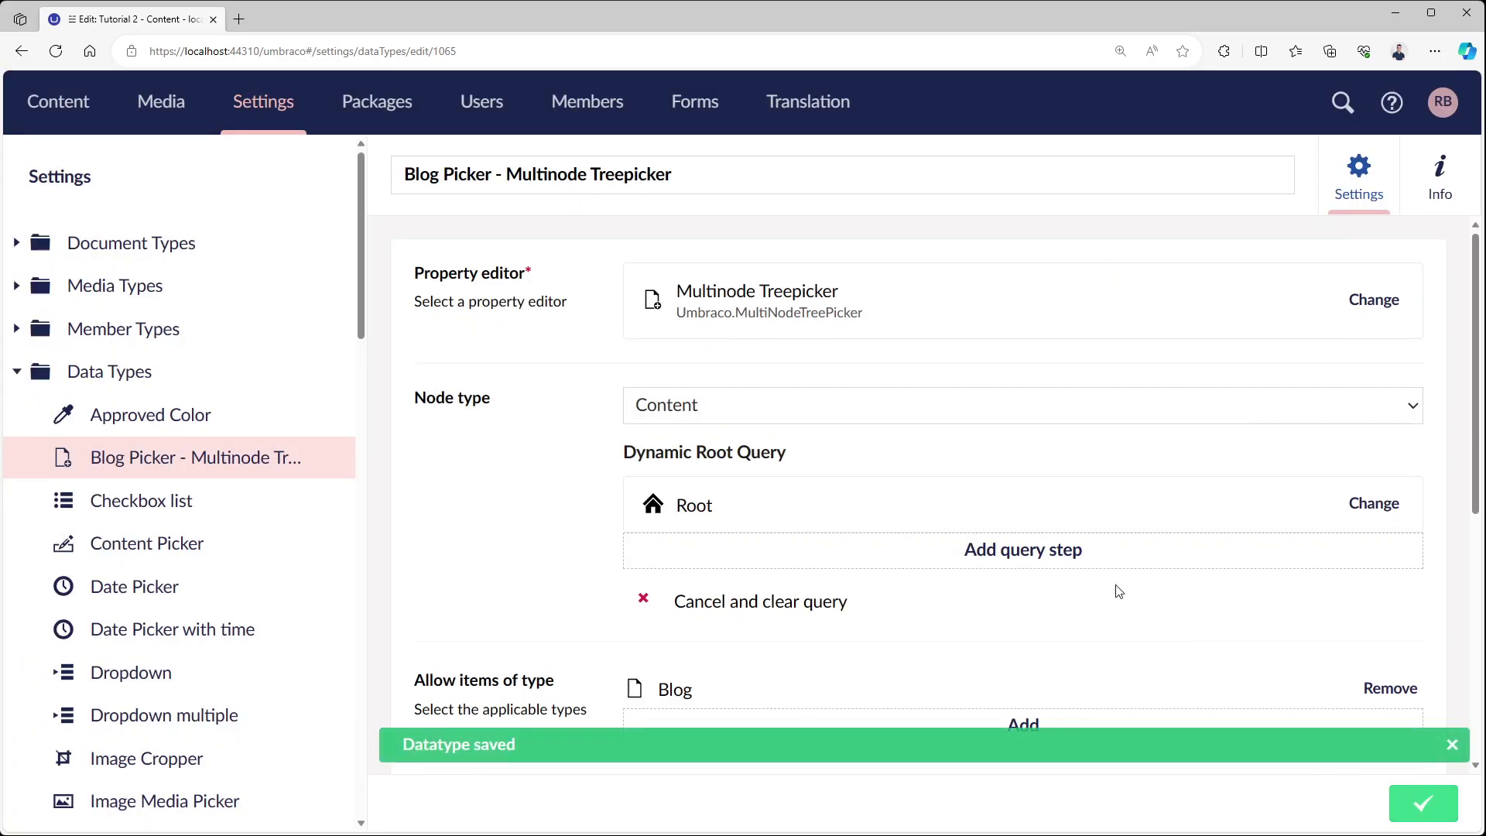
Check which items the Blogs page's Featured Blogs picker offers, browsing into the Blogs node.
{"action": "left_click", "coordinate": [59, 101]}
{"action": "left_click", "coordinate": [1229, 192]}
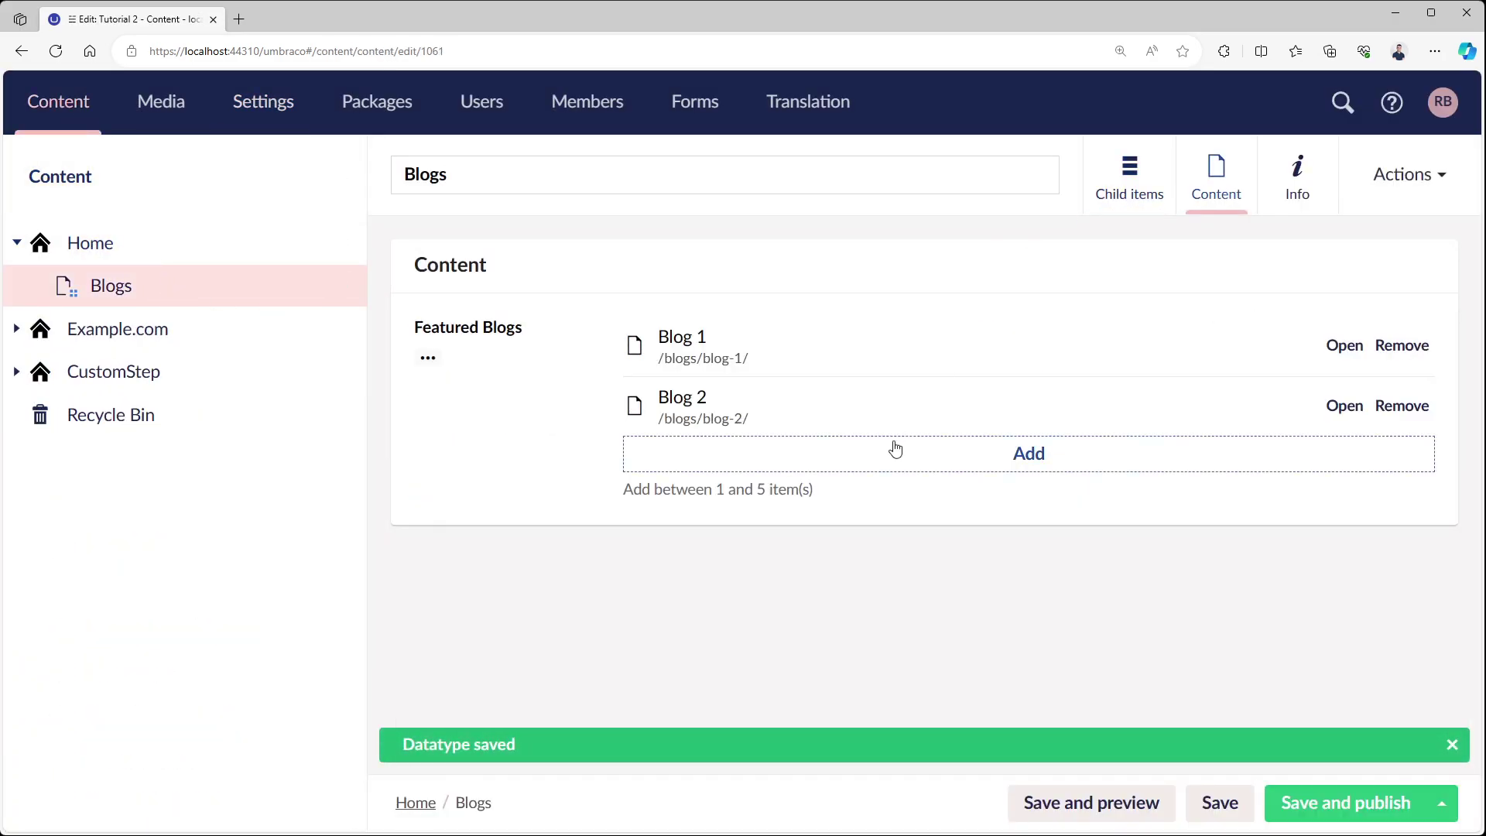
{"action": "left_click", "coordinate": [991, 453]}
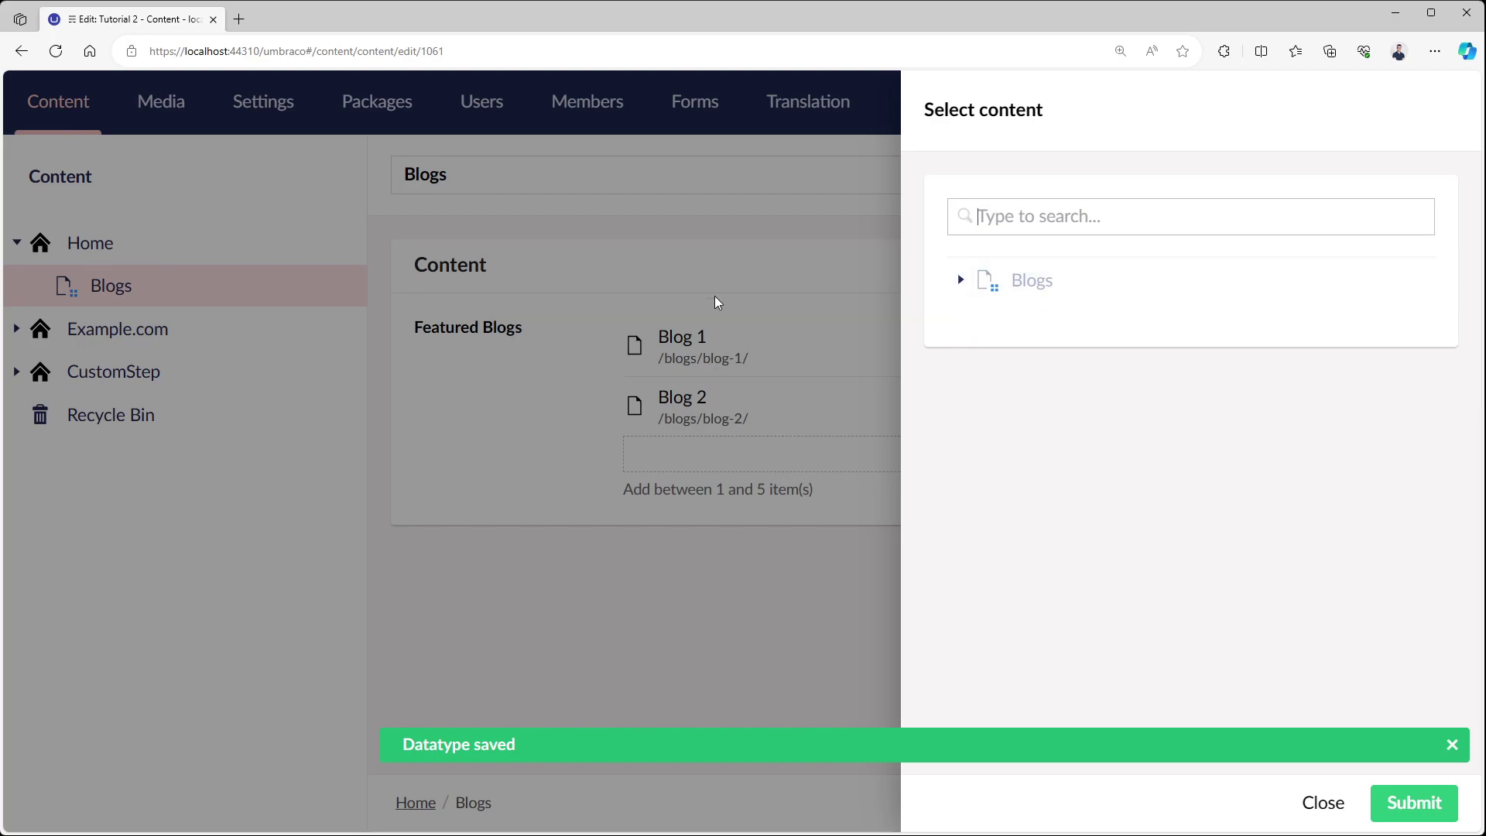
{"action": "left_click", "coordinate": [960, 279]}
{"action": "left_click", "coordinate": [979, 259]}
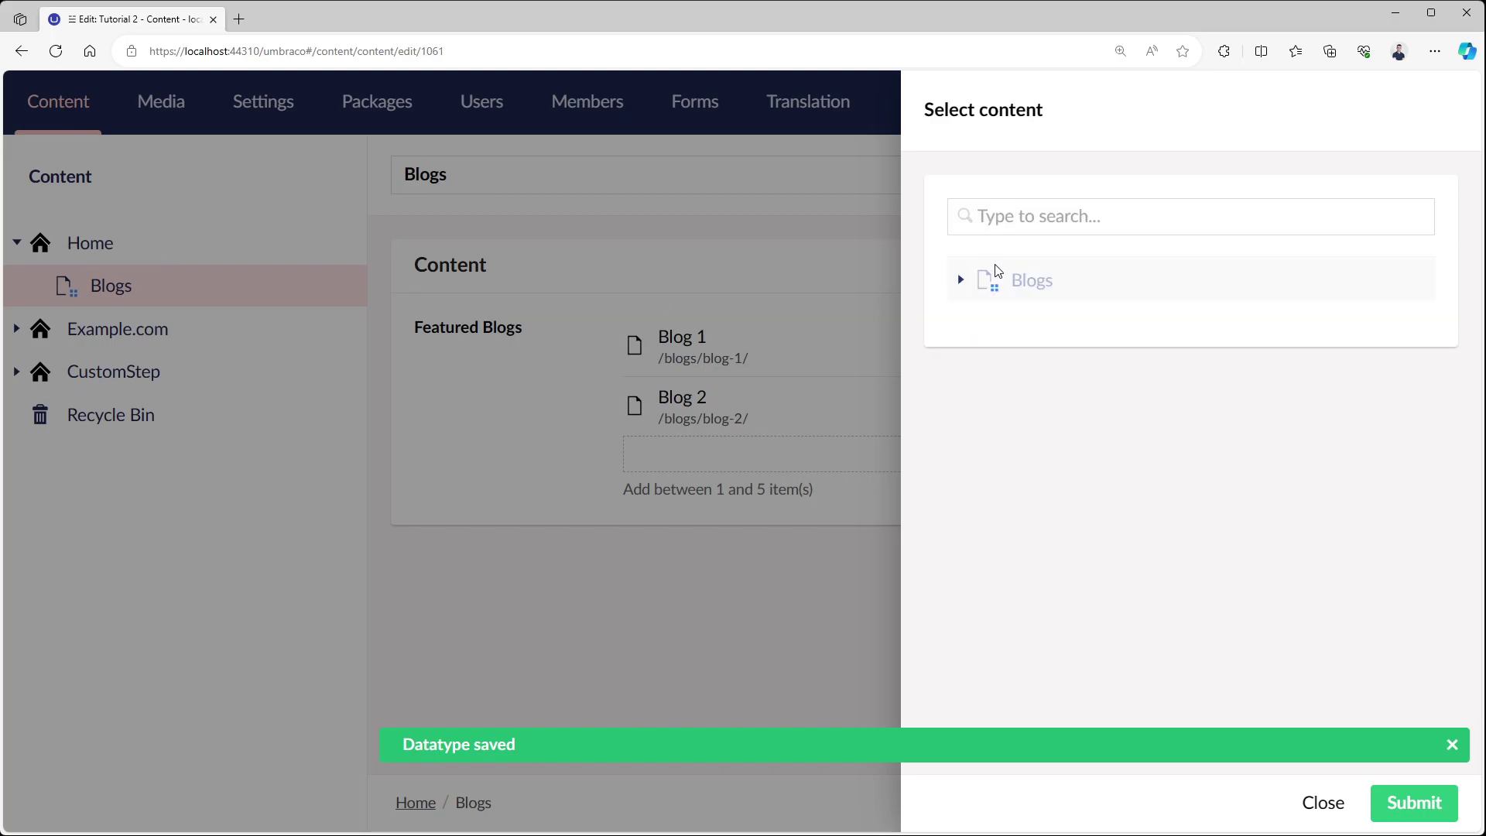
{"action": "left_click", "coordinate": [990, 288]}
{"action": "left_click", "coordinate": [1321, 804]}
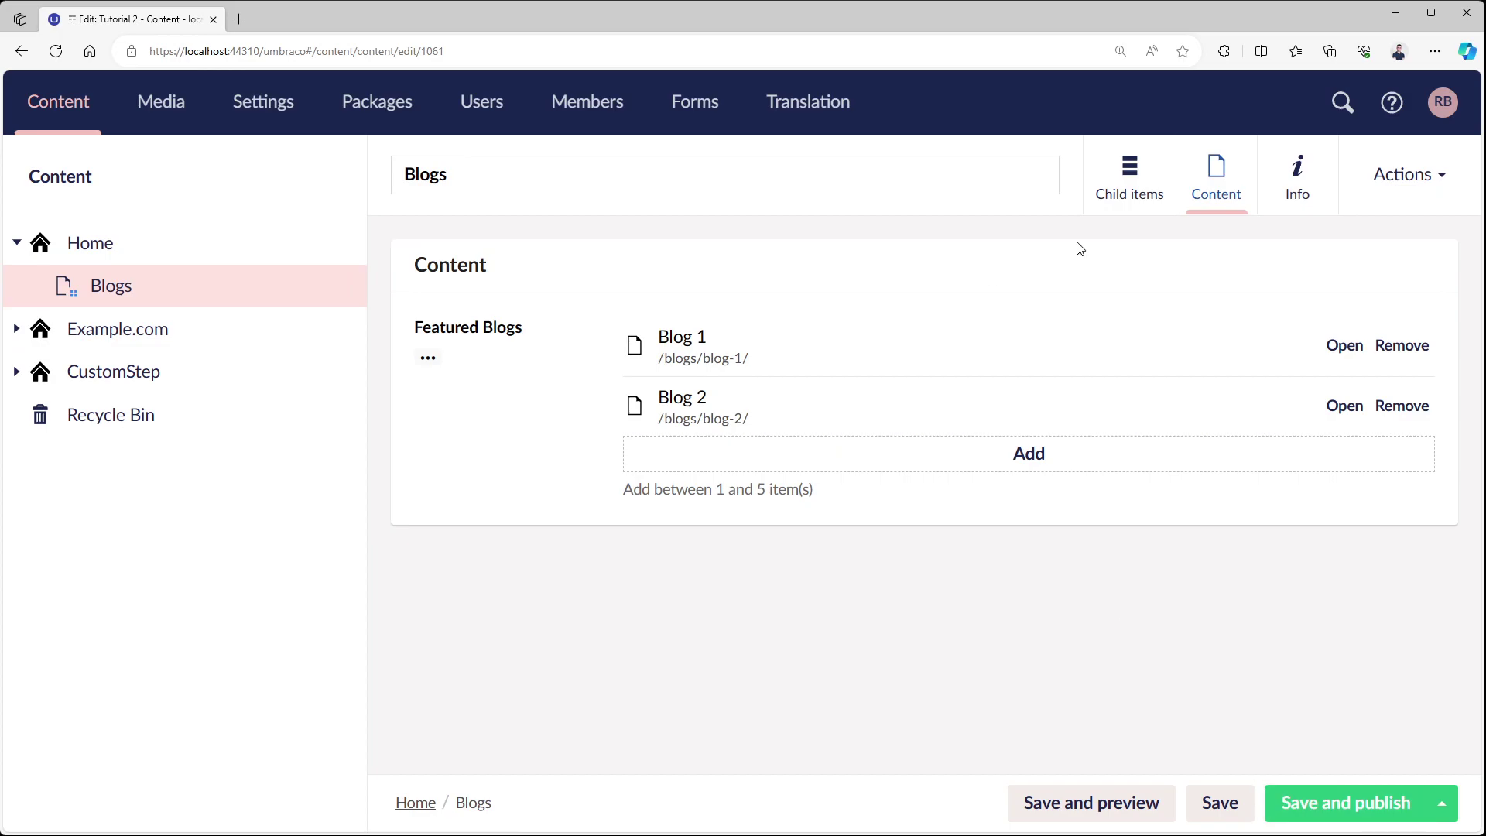
Add a Nearest Descendant Or Self step targeting Blogs to the Blog Picker query and save.
{"action": "left_click", "coordinate": [263, 102]}
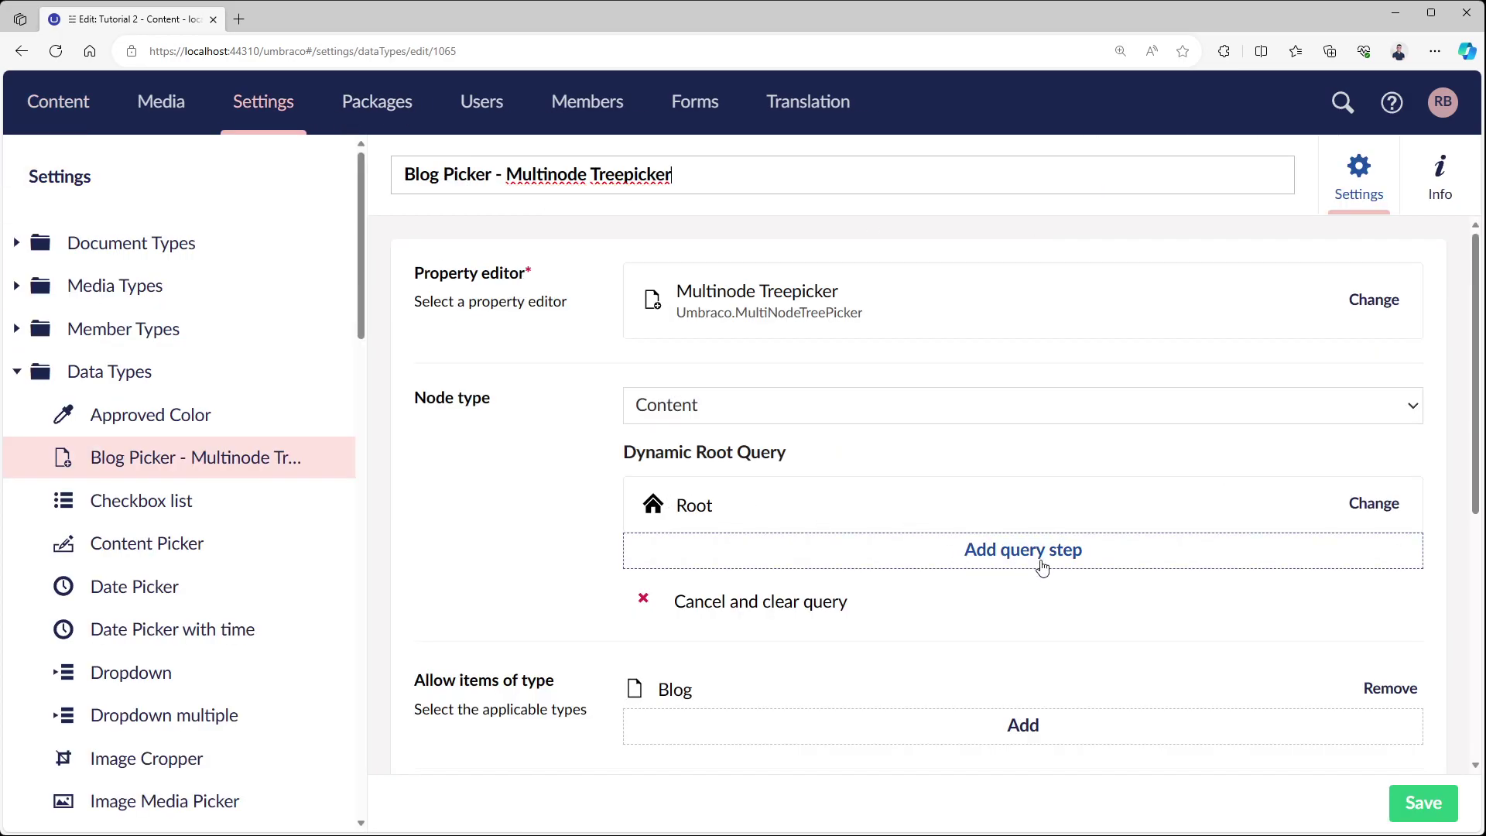
{"action": "left_click", "coordinate": [1077, 563]}
{"action": "scroll", "coordinate": [1029, 249], "scroll_direction": "down", "scroll_amount": 1}
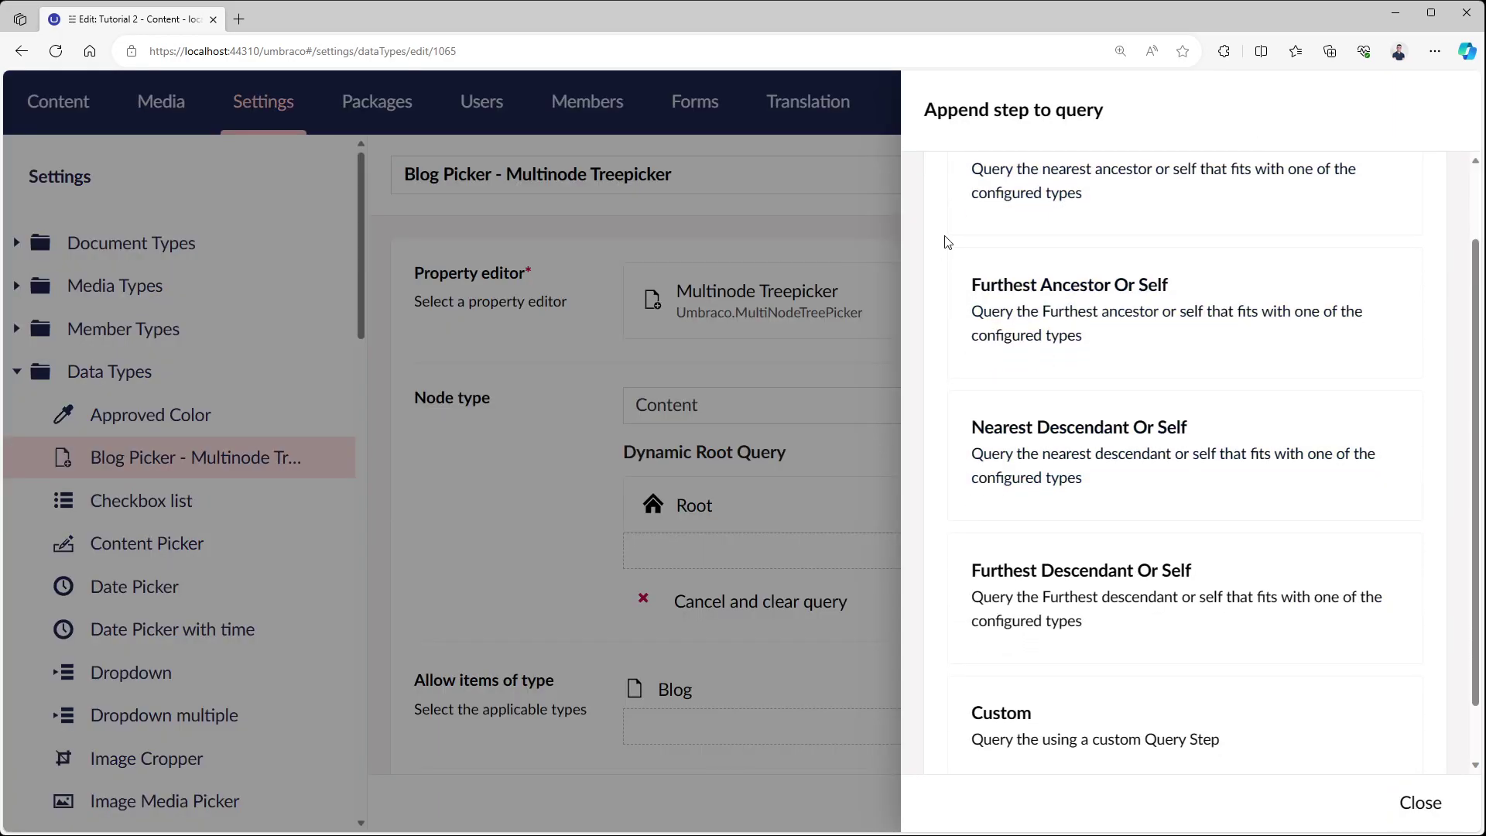
{"action": "scroll", "coordinate": [932, 258], "scroll_direction": "up", "scroll_amount": 1}
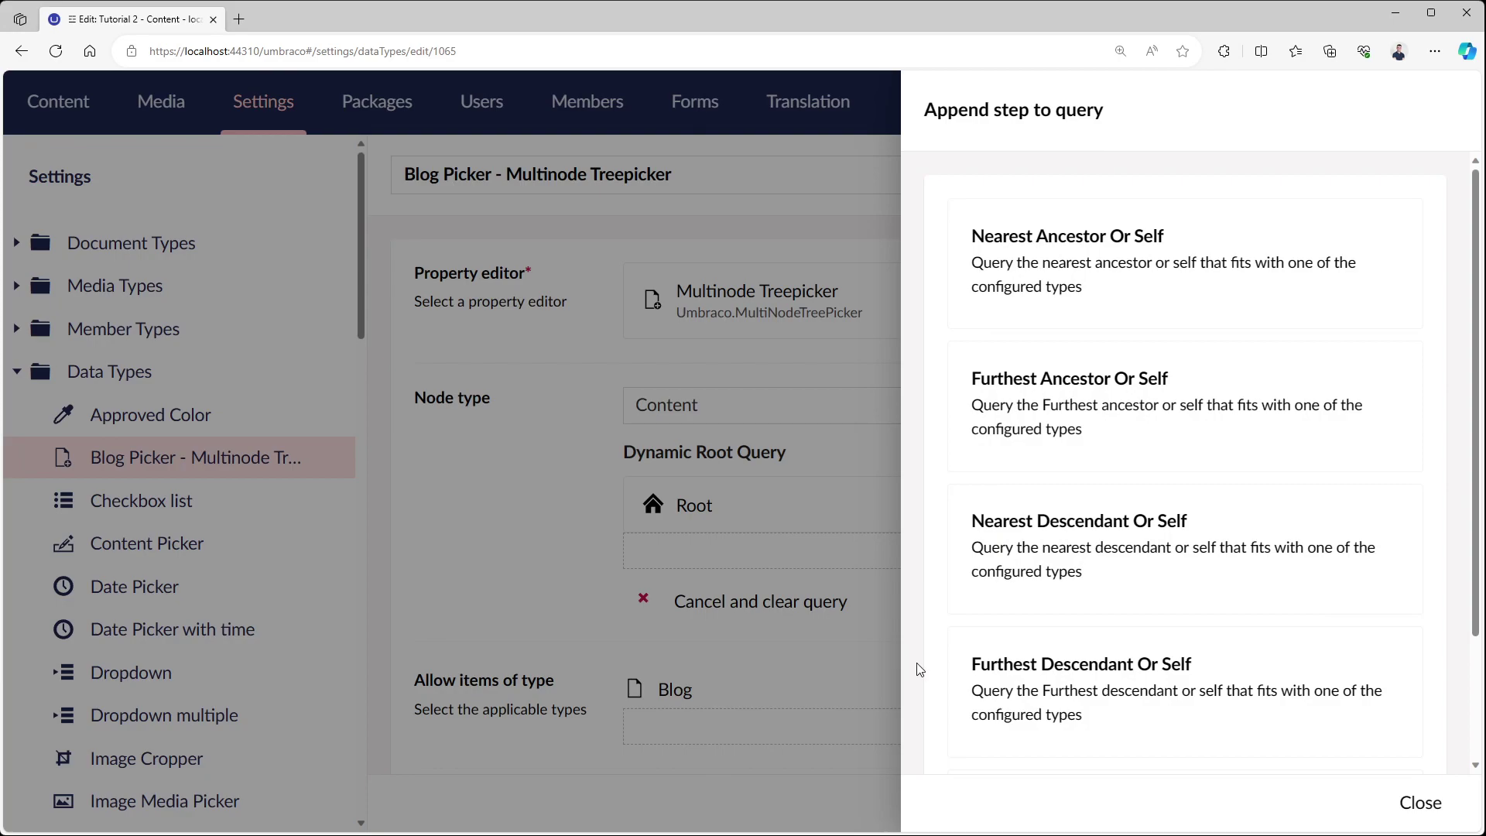
{"action": "scroll", "coordinate": [945, 571], "scroll_direction": "down", "scroll_amount": 2}
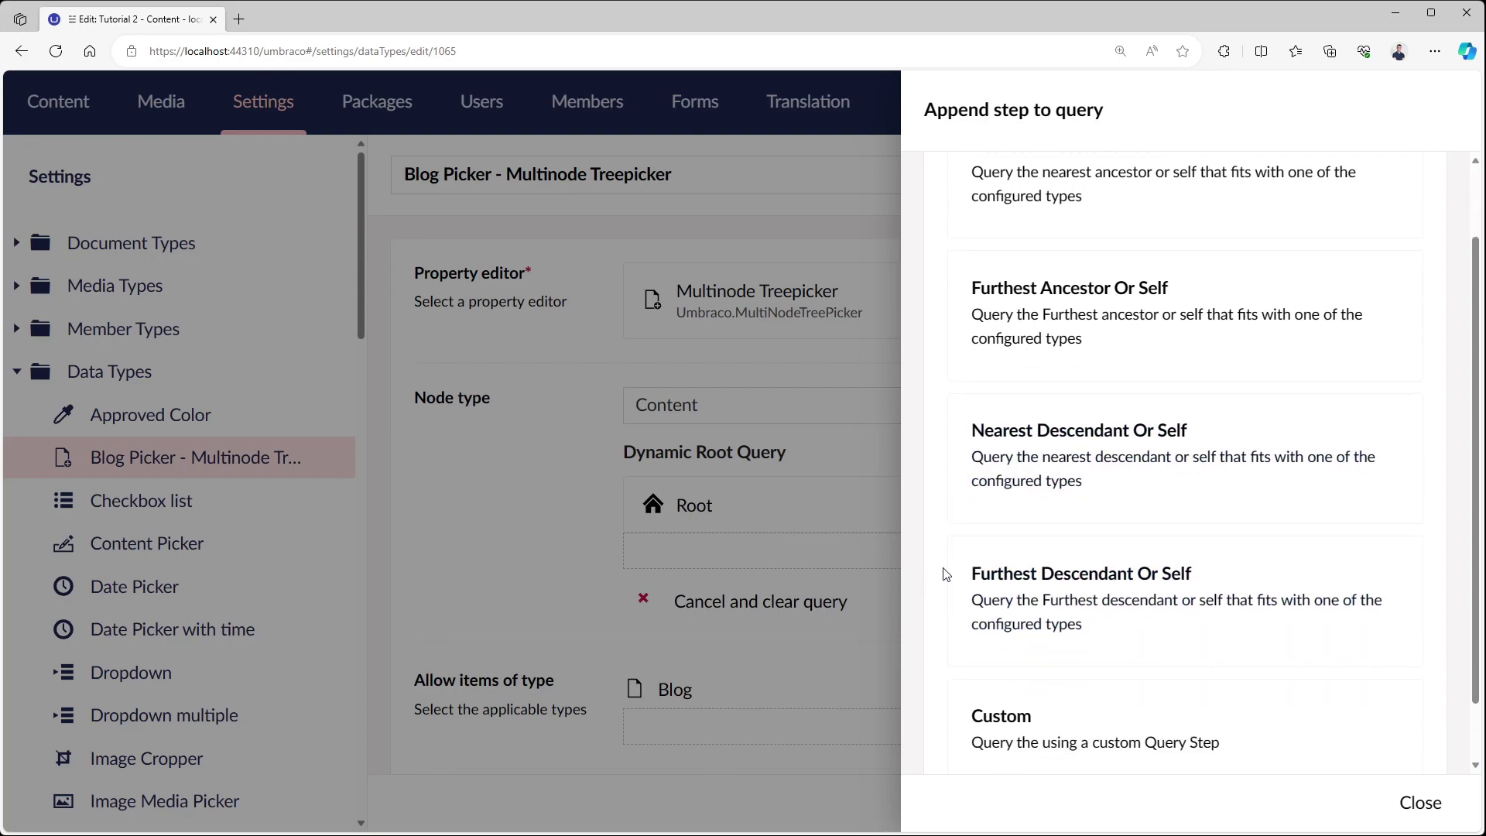
{"action": "scroll", "coordinate": [929, 604], "scroll_direction": "up", "scroll_amount": 2}
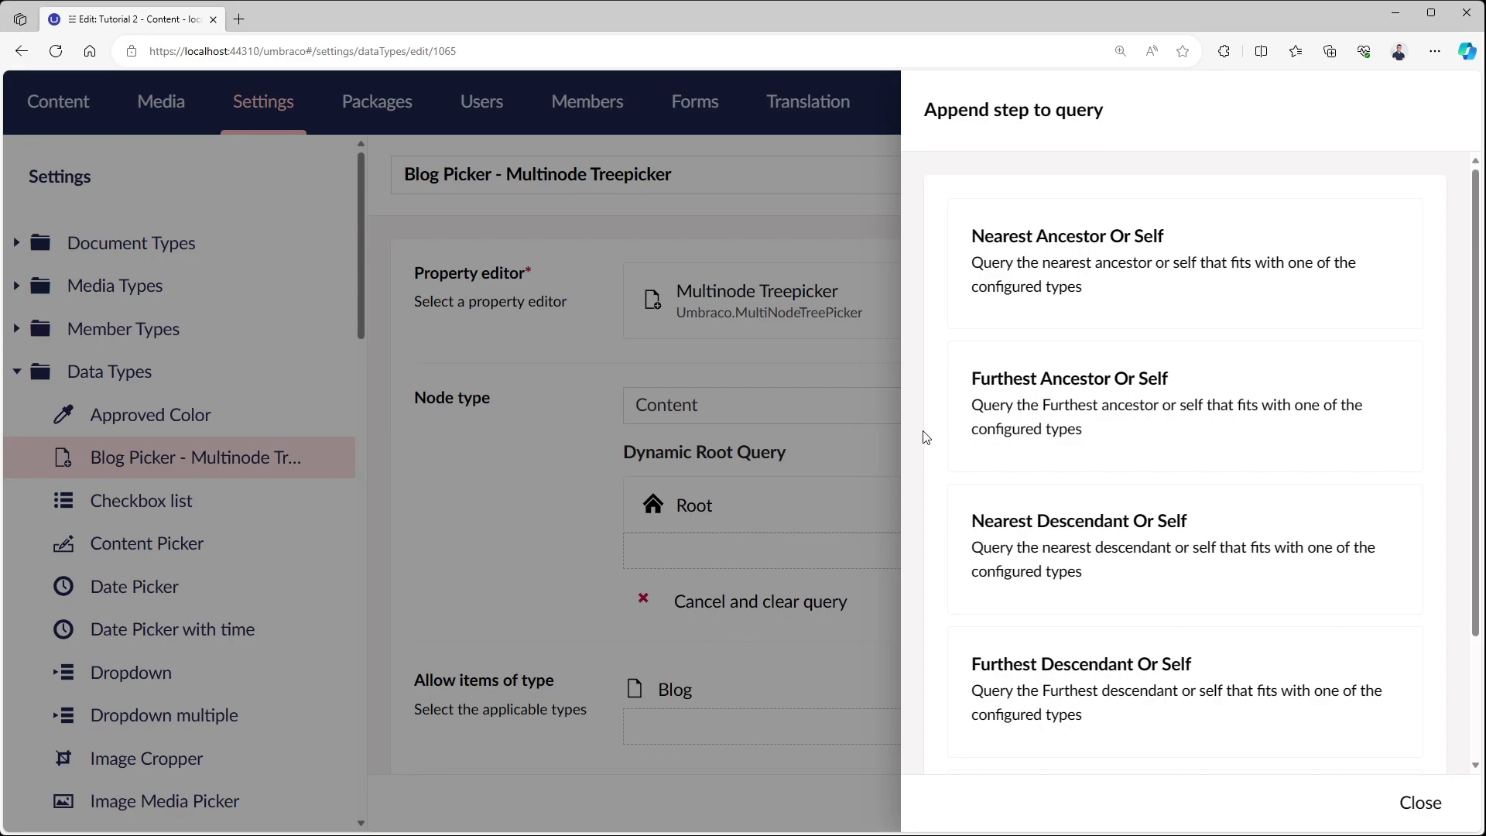
{"action": "left_click", "coordinate": [1079, 526]}
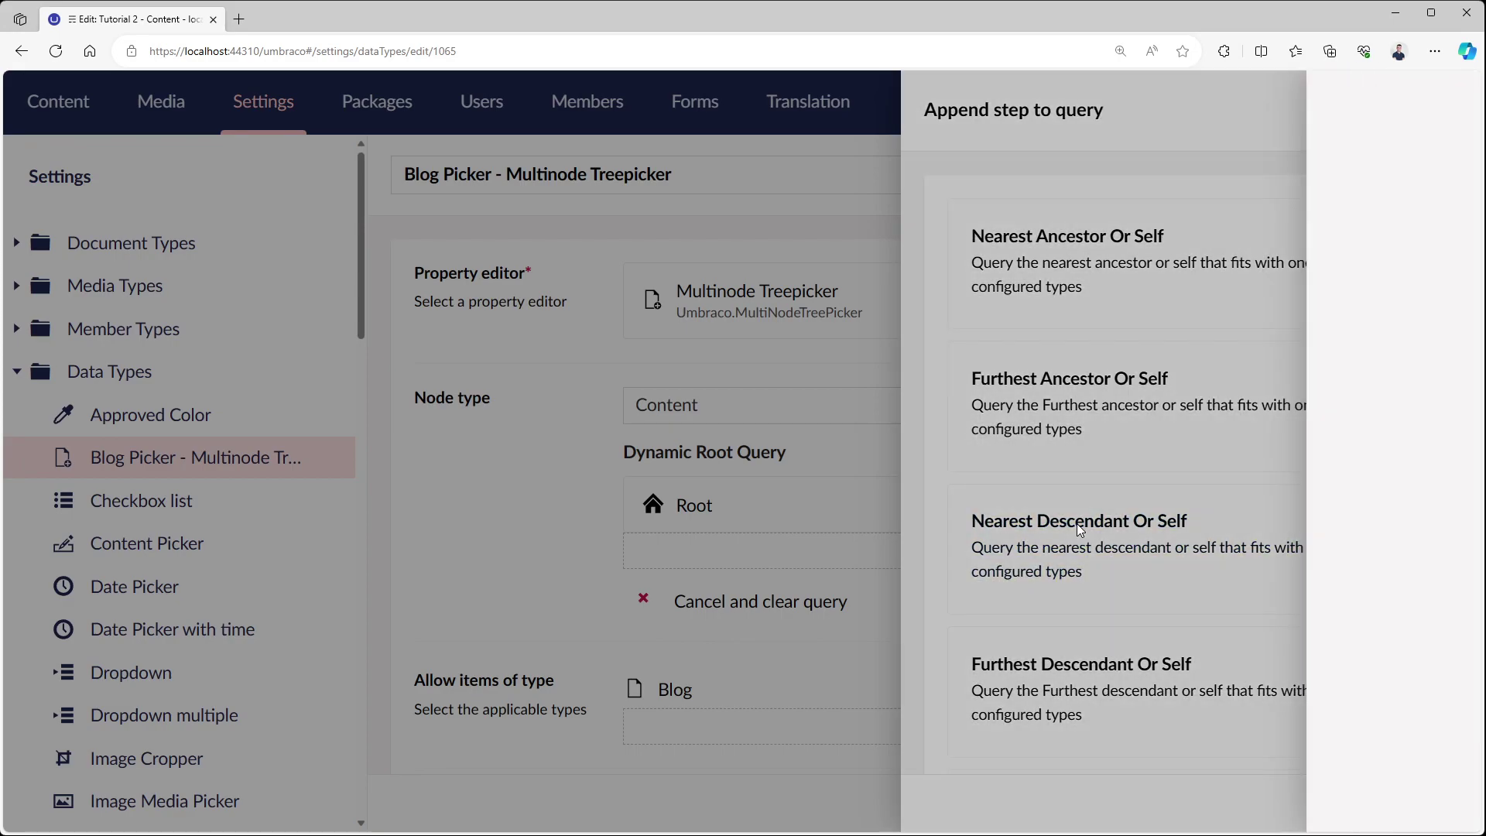
{"action": "left_click", "coordinate": [1056, 268]}
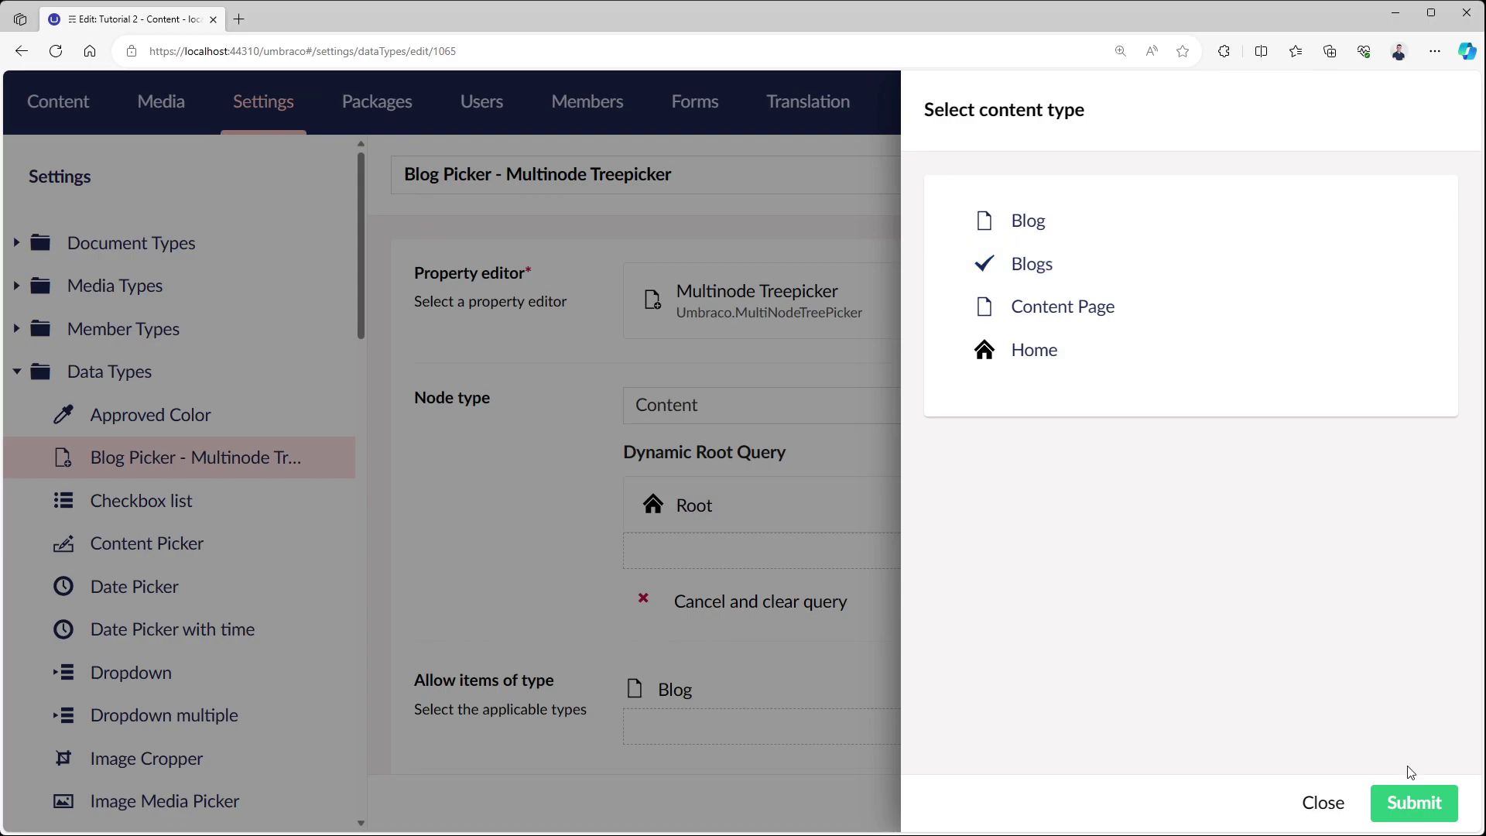
{"action": "left_click", "coordinate": [1412, 801]}
{"action": "left_click", "coordinate": [1417, 803]}
Check which blogs the Featured Blogs picker offers on Home's Blogs page.
{"action": "left_click", "coordinate": [78, 103]}
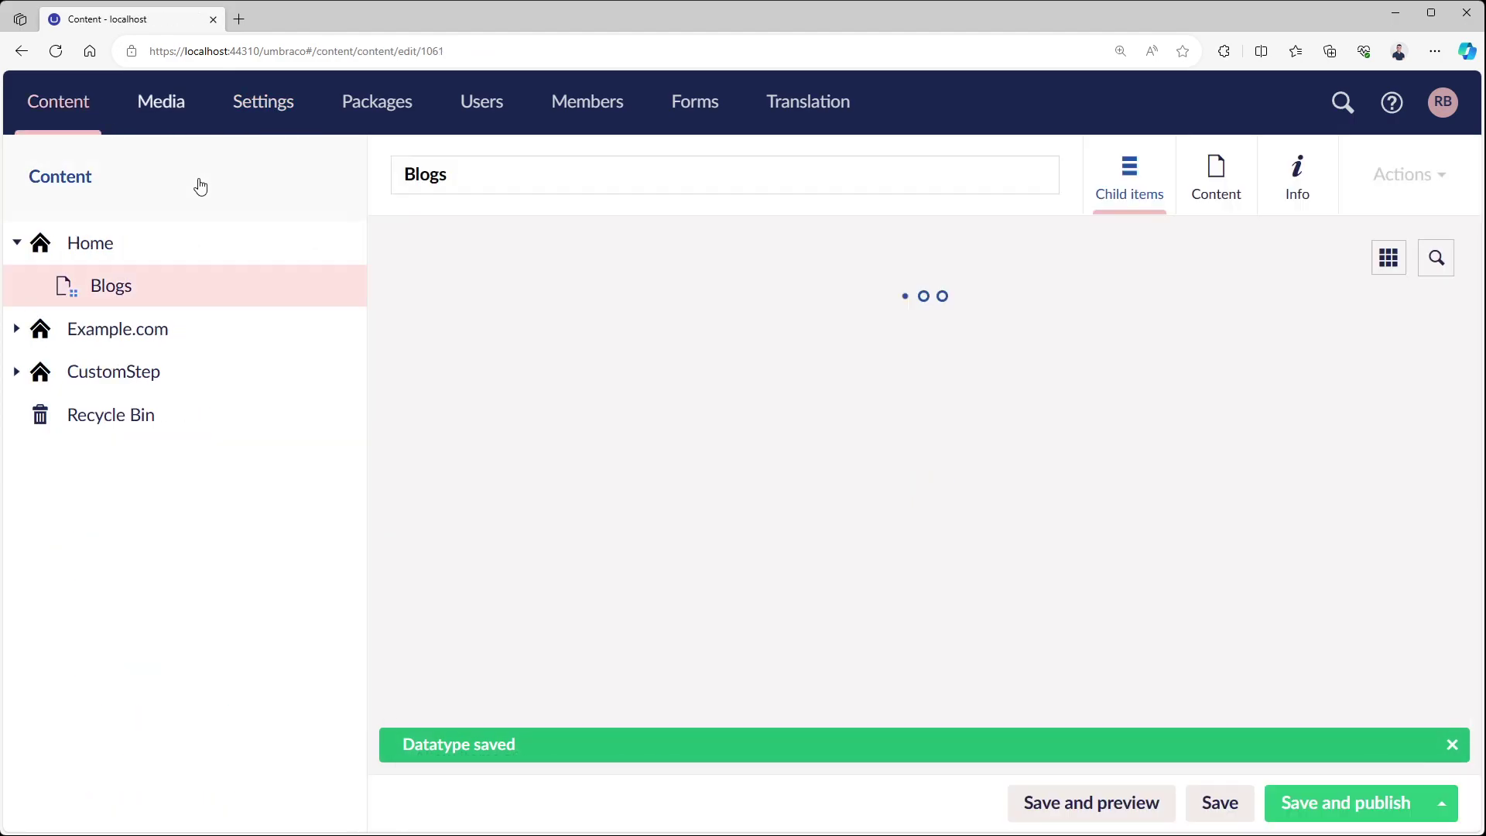
{"action": "left_click", "coordinate": [1207, 189]}
{"action": "left_click", "coordinate": [895, 457]}
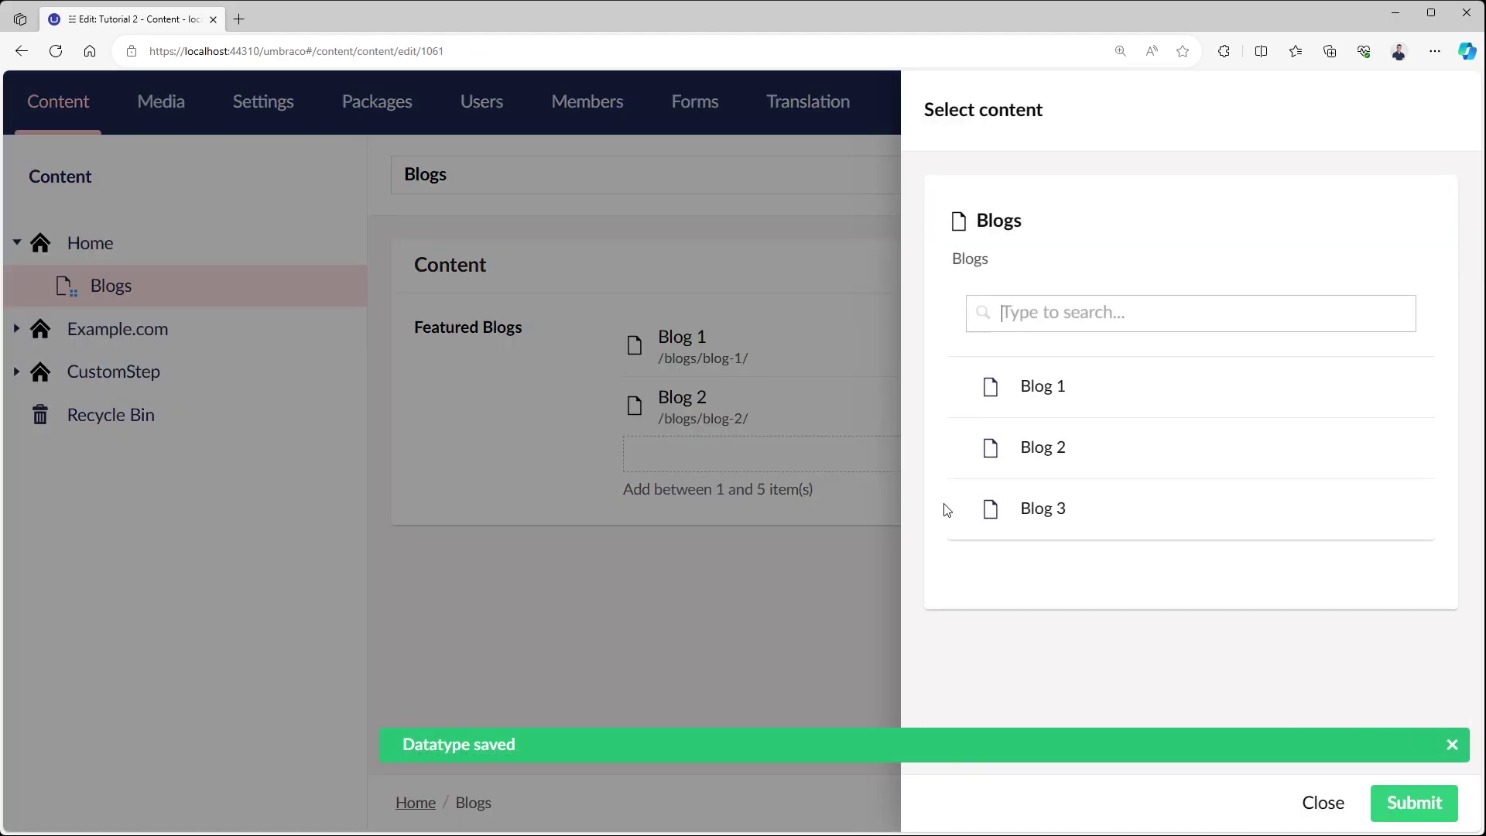
{"action": "left_click", "coordinate": [1323, 803]}
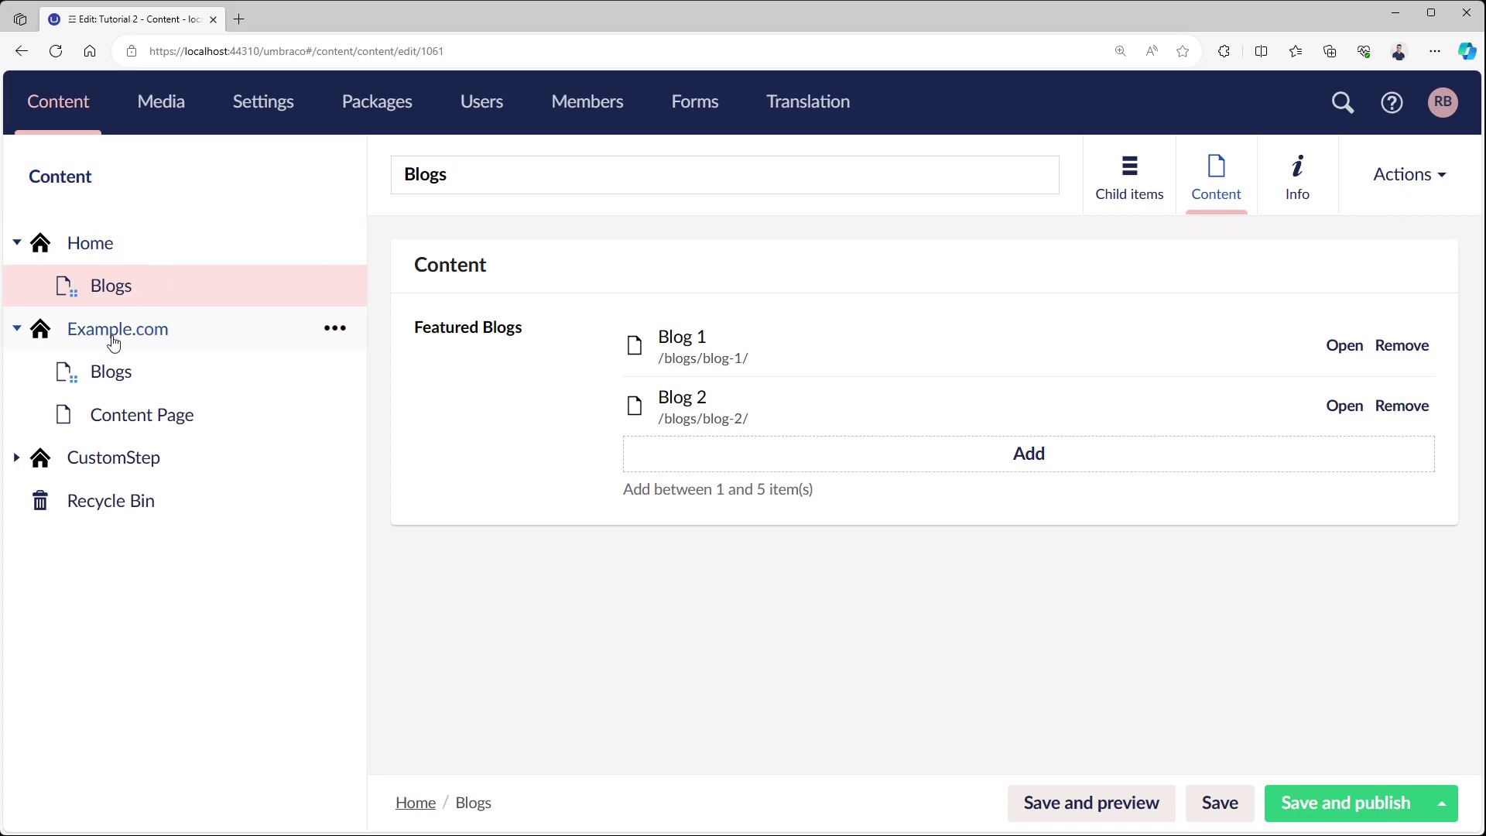
Check the Featured Blogs options on Example.com's Blogs node, then return to Home's Blogs.
{"action": "left_click", "coordinate": [120, 379]}
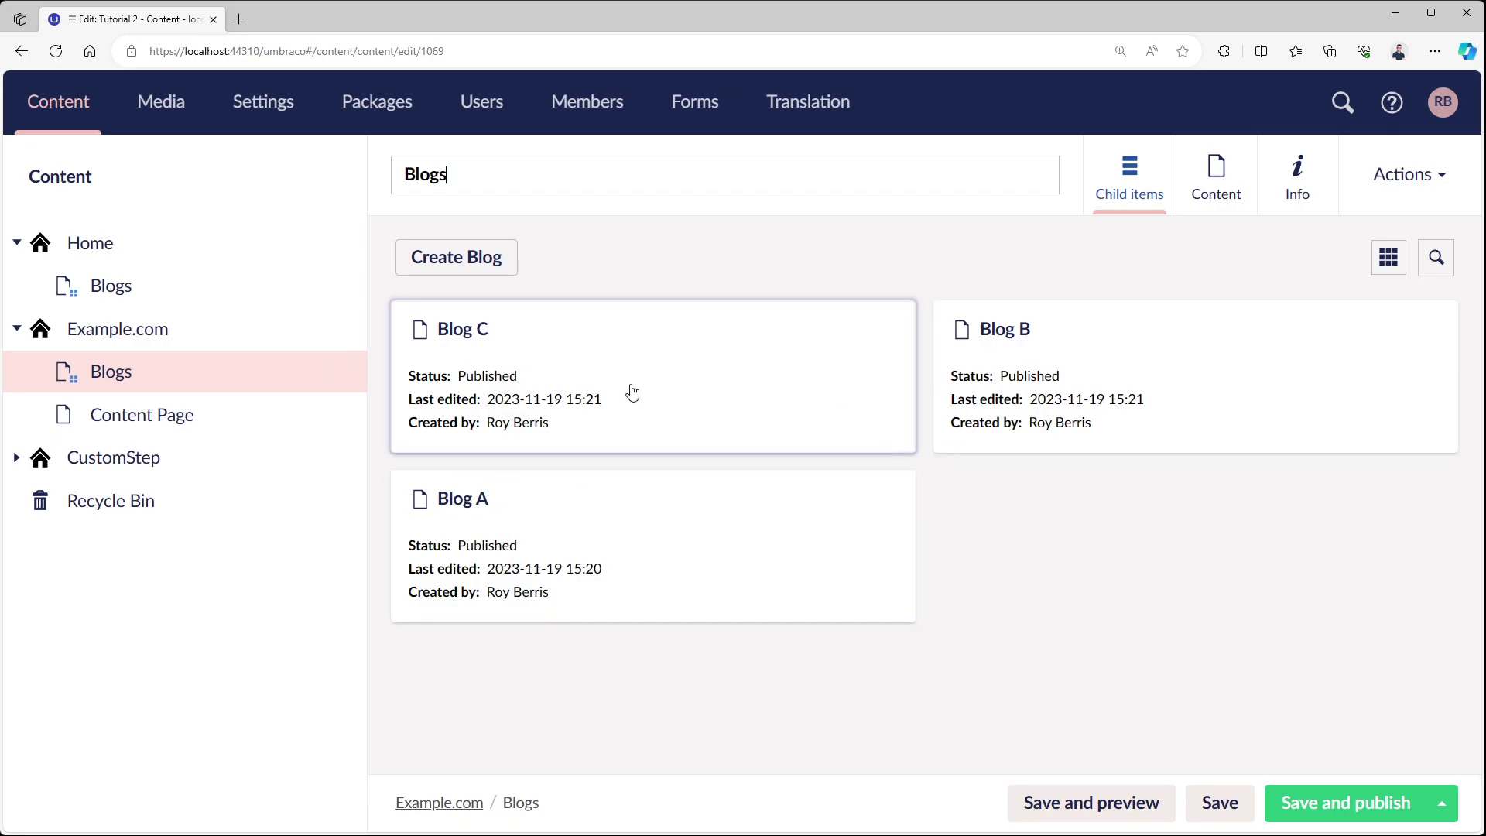
{"action": "left_click", "coordinate": [1225, 192]}
{"action": "left_click", "coordinate": [1153, 332]}
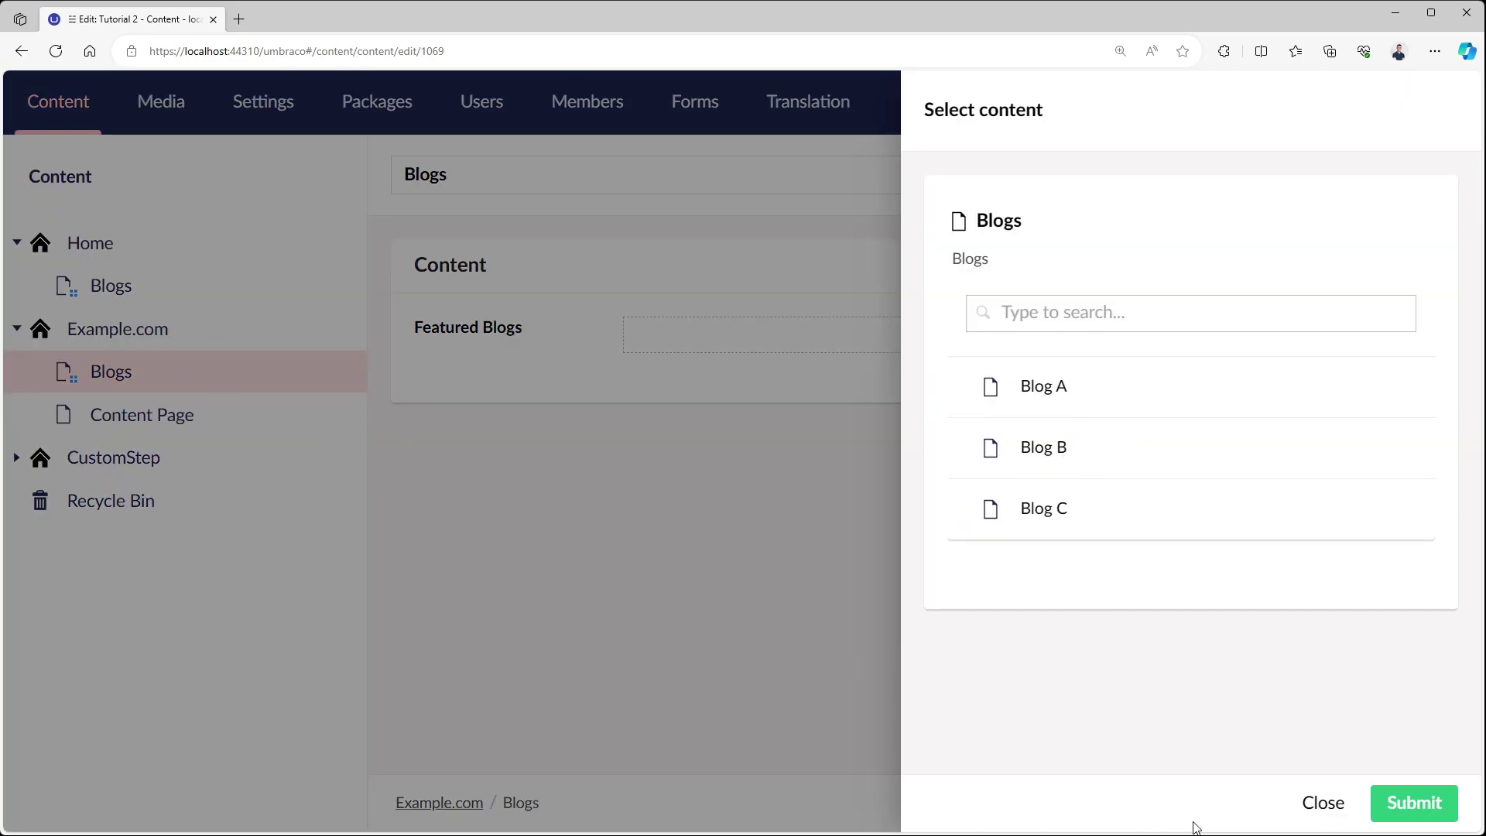
{"action": "left_click", "coordinate": [1288, 801]}
{"action": "left_click", "coordinate": [145, 279]}
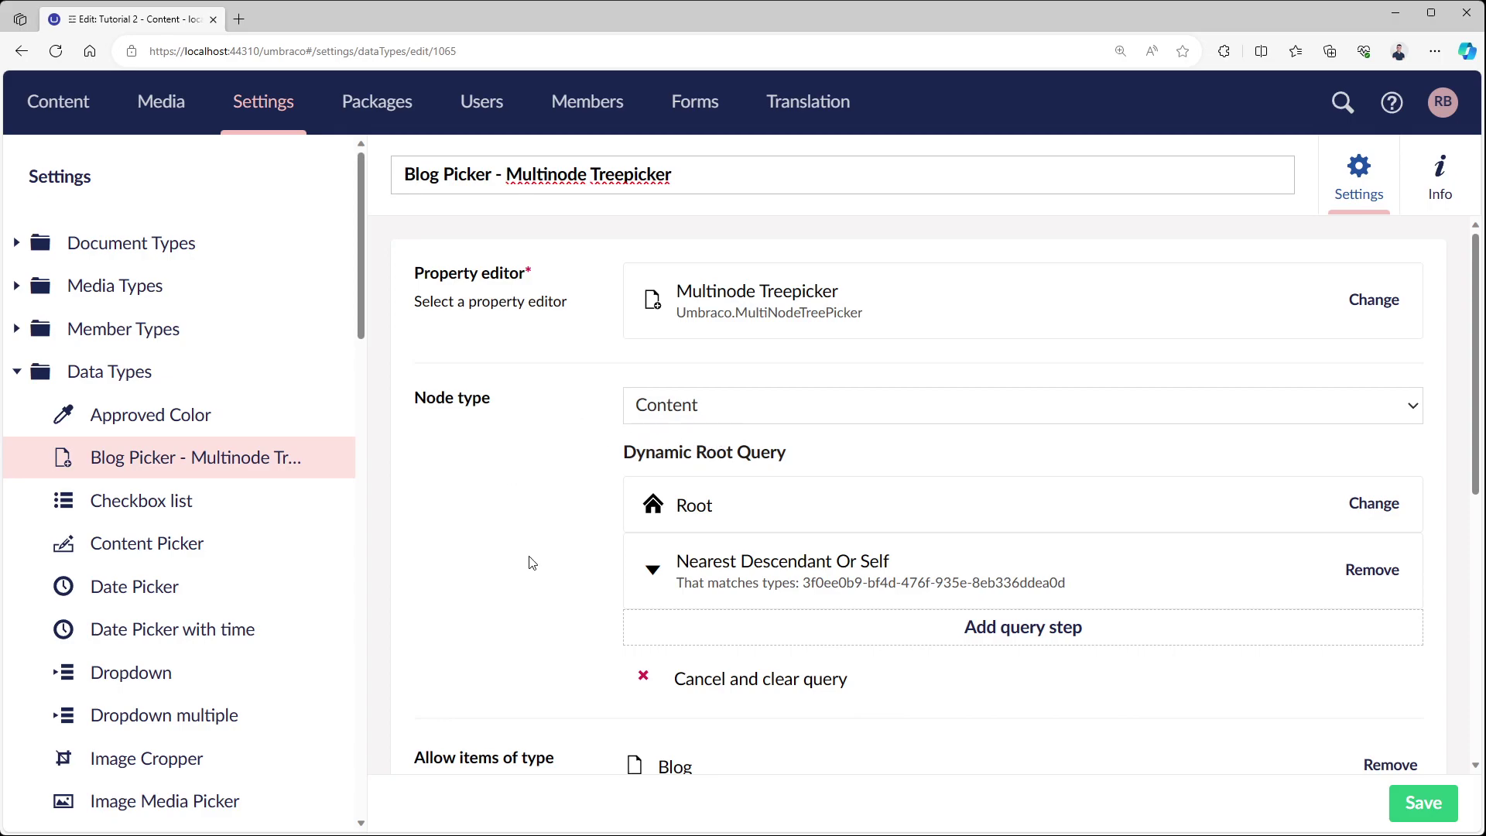
Clear the Dynamic Root query and make Home the Blog Picker's fixed start node.
{"action": "left_click", "coordinate": [770, 695]}
{"action": "left_click", "coordinate": [762, 463]}
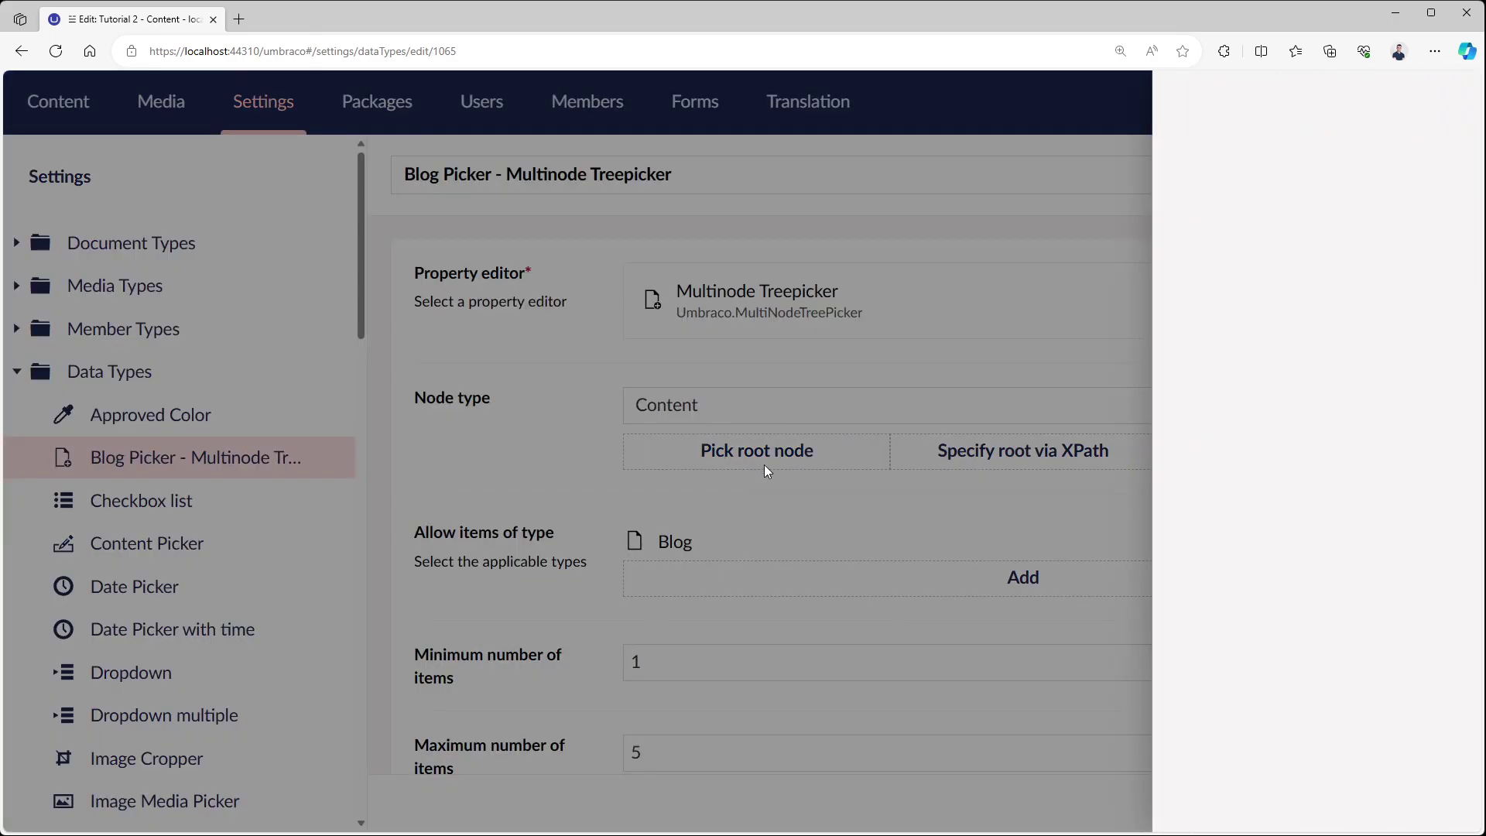
{"action": "left_click", "coordinate": [1048, 282]}
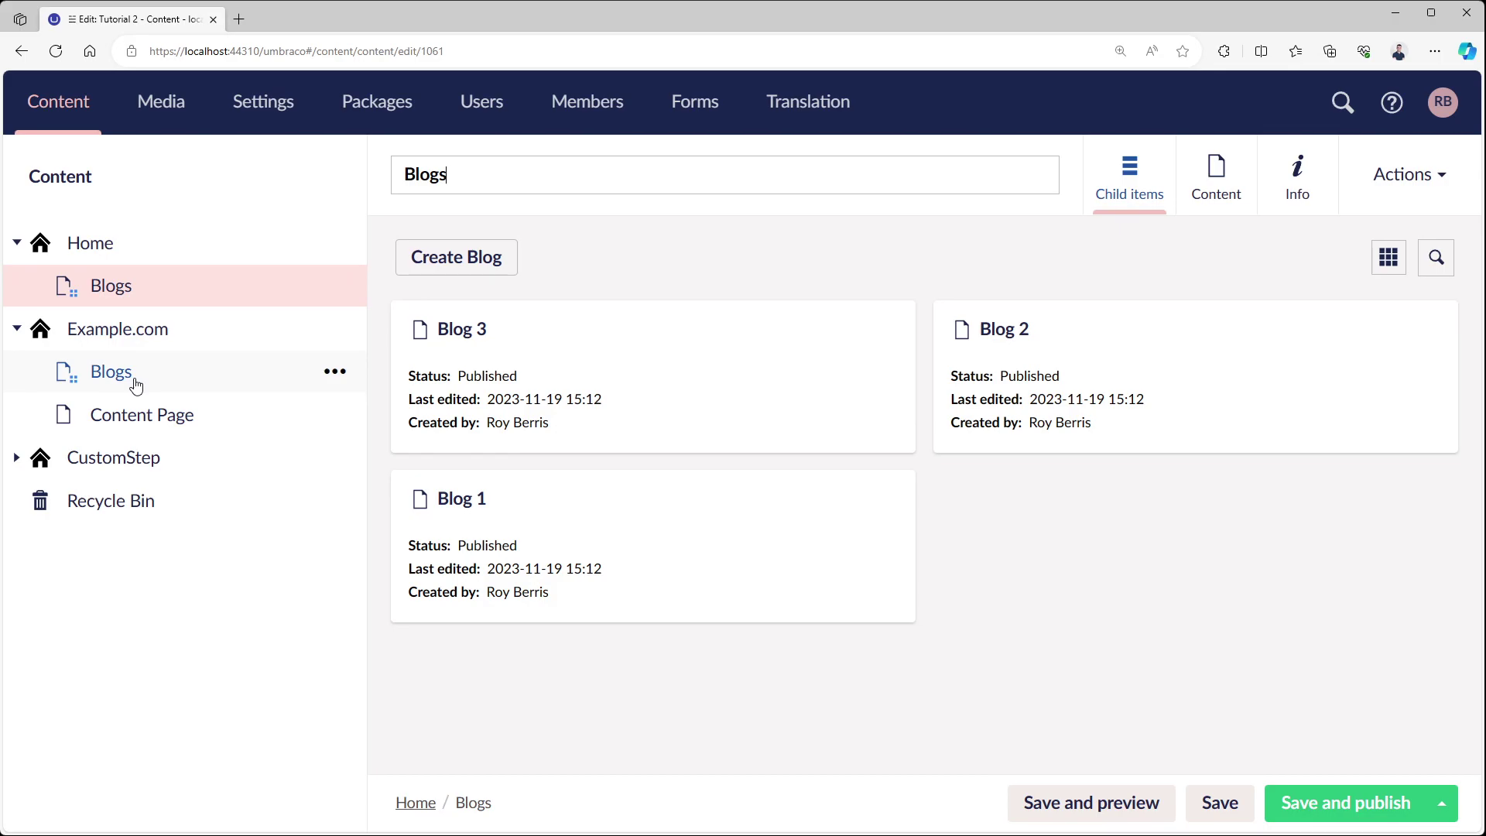
Feature Blog A and Blog B on Content Page and publish it, then preview Second Content Page's blog choices.
{"action": "left_click", "coordinate": [134, 418]}
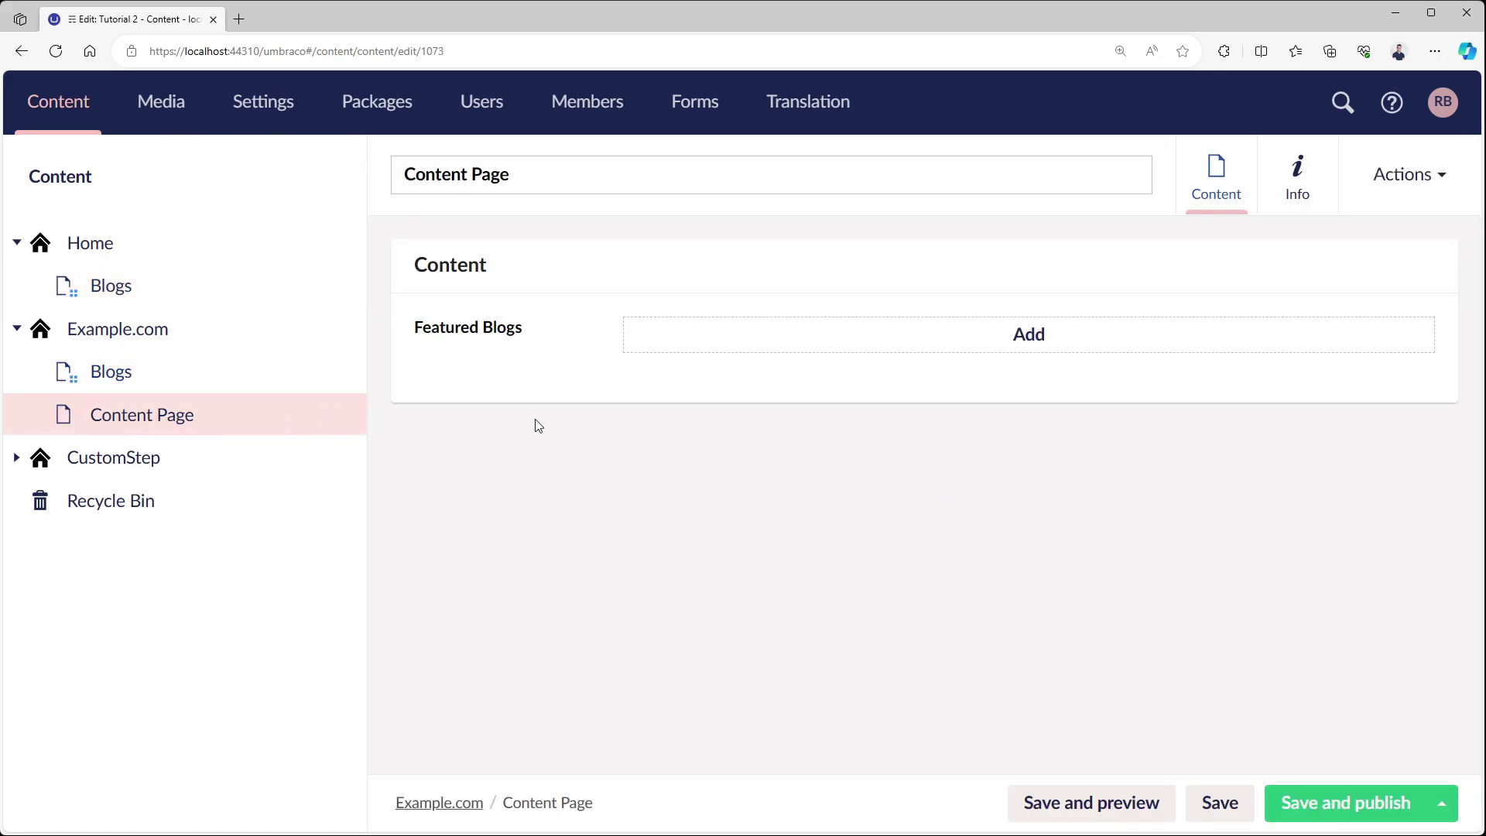
{"action": "left_click", "coordinate": [639, 347]}
{"action": "left_click", "coordinate": [1111, 384]}
{"action": "left_click", "coordinate": [1114, 441]}
{"action": "left_click", "coordinate": [1409, 802]}
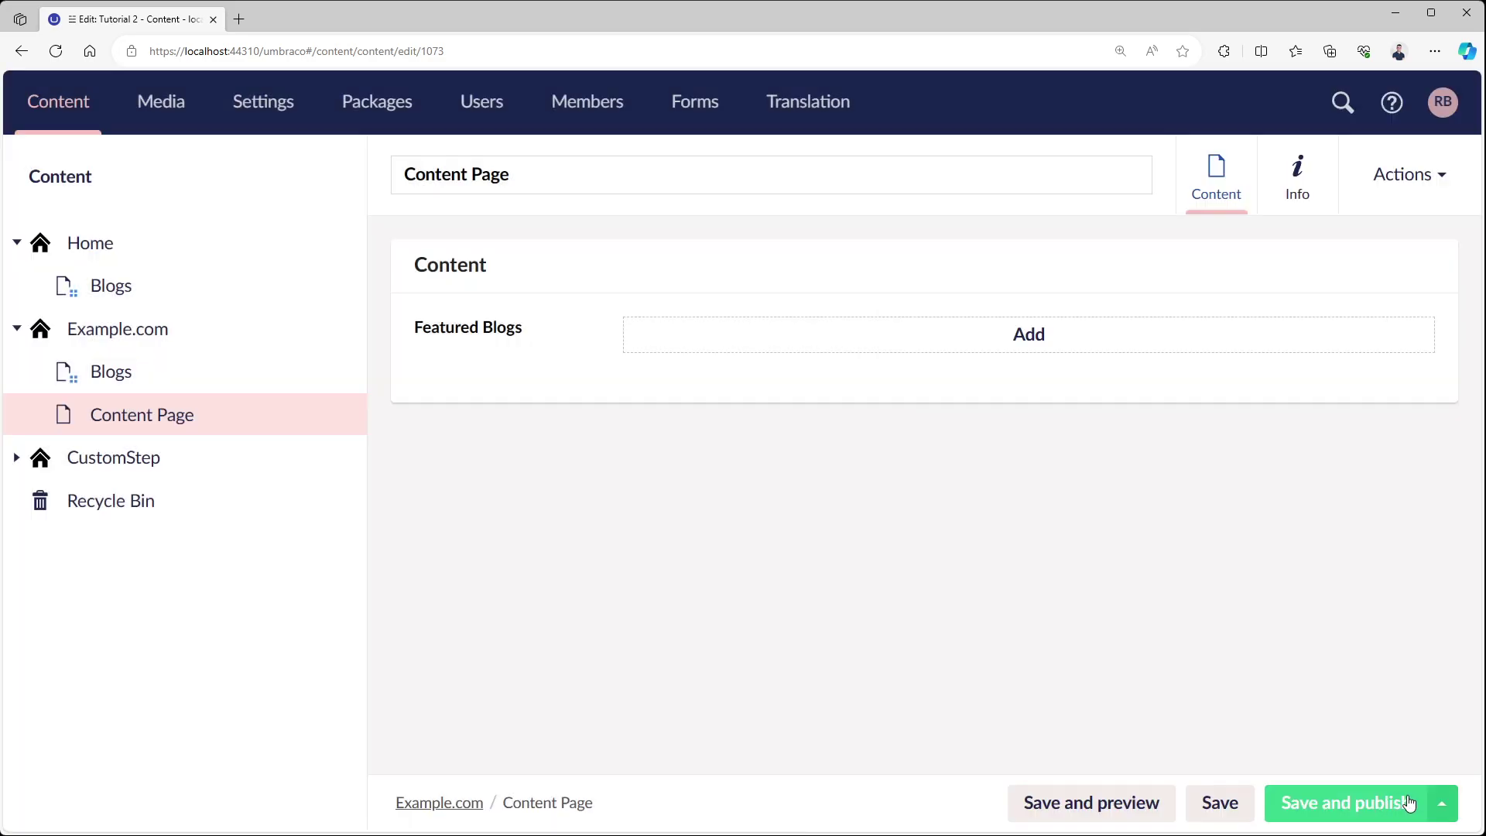
{"action": "left_click", "coordinate": [1408, 803]}
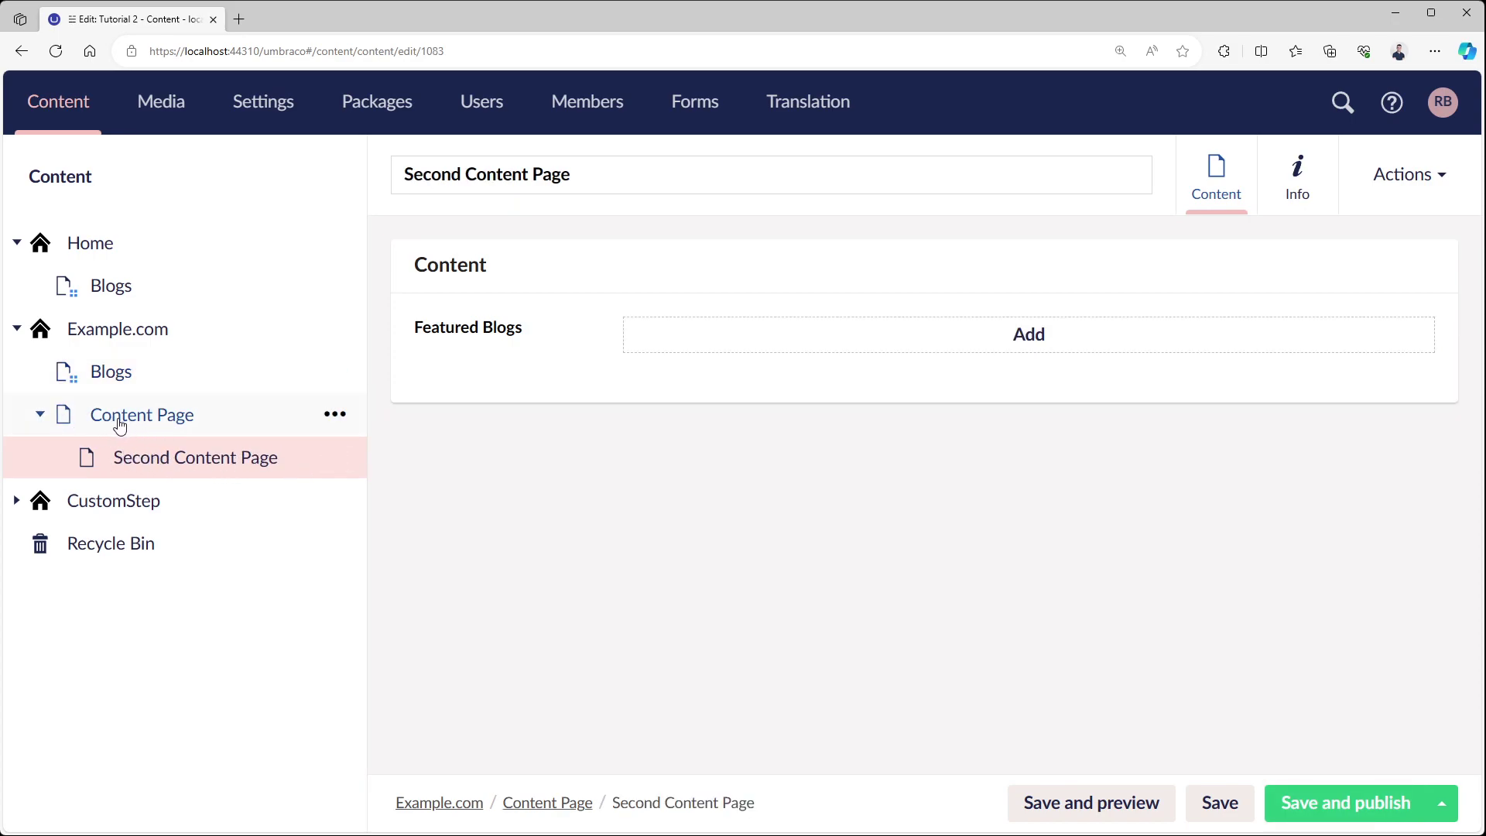
{"action": "left_click", "coordinate": [820, 347]}
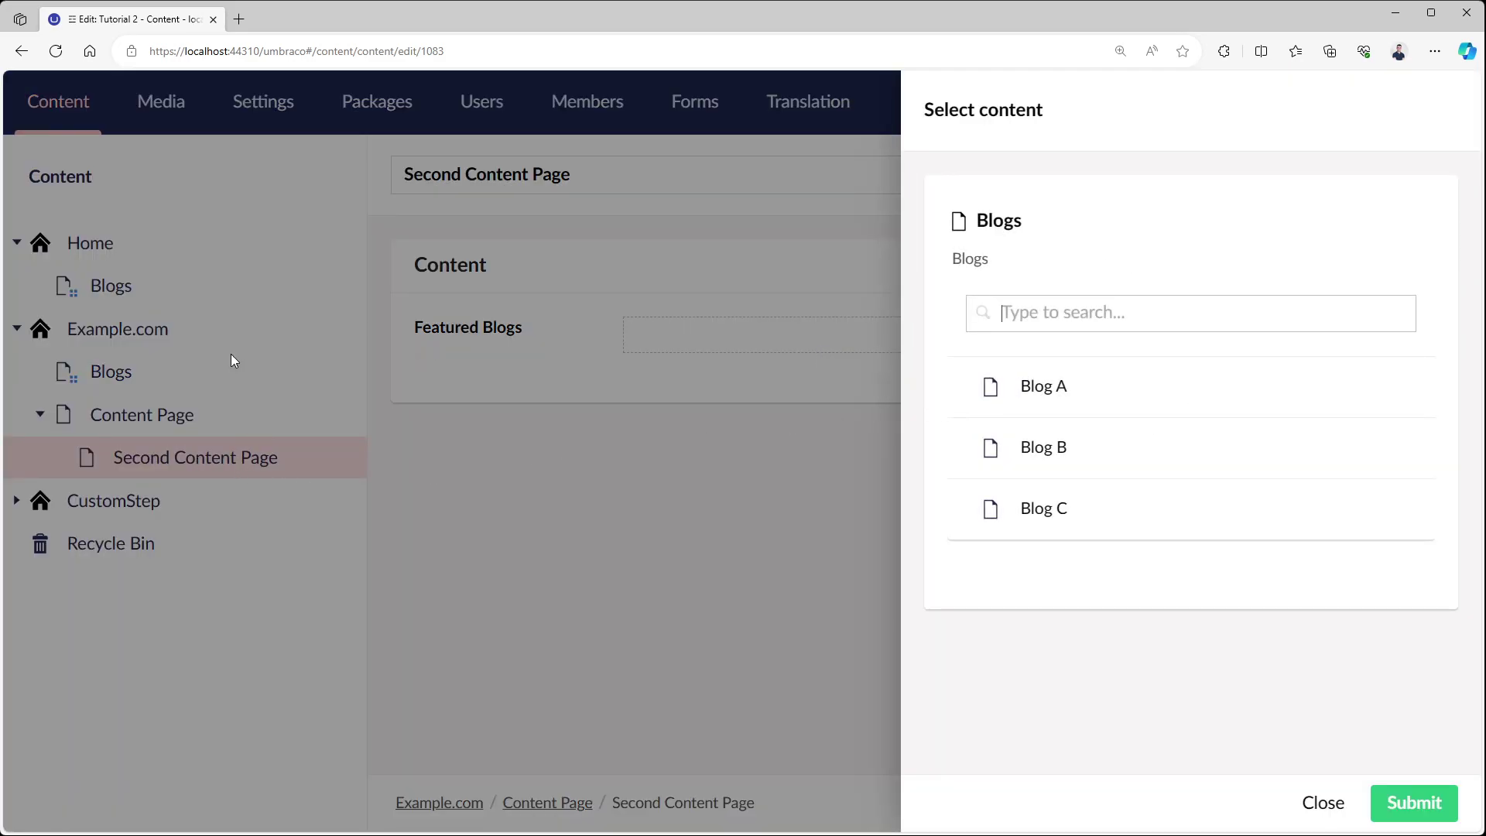
{"action": "left_click", "coordinate": [337, 399]}
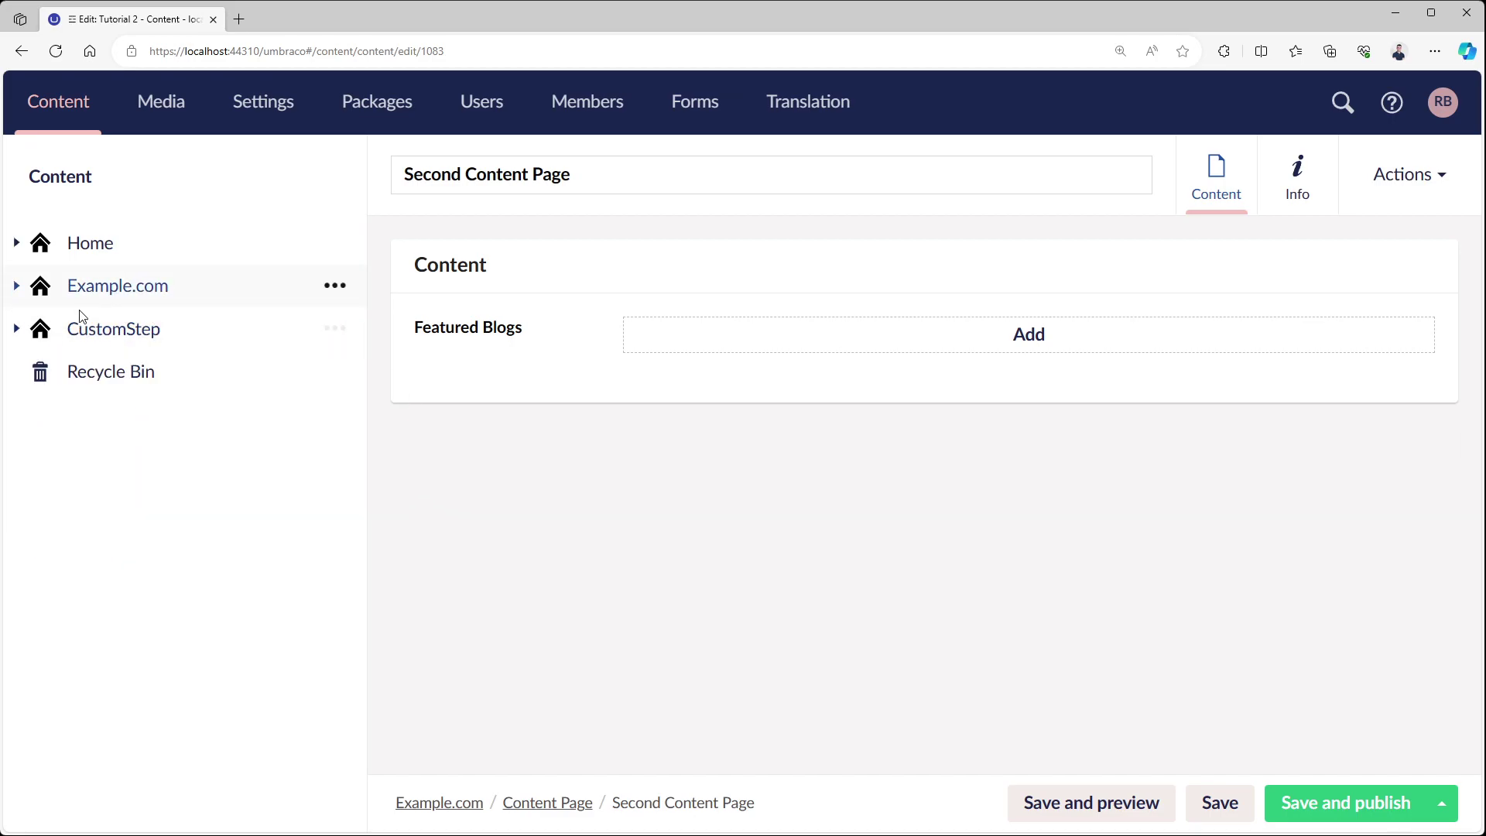
Add a Custom query step with alias tutorialStep to the Blog Picker and save it.
{"action": "left_click", "coordinate": [264, 102]}
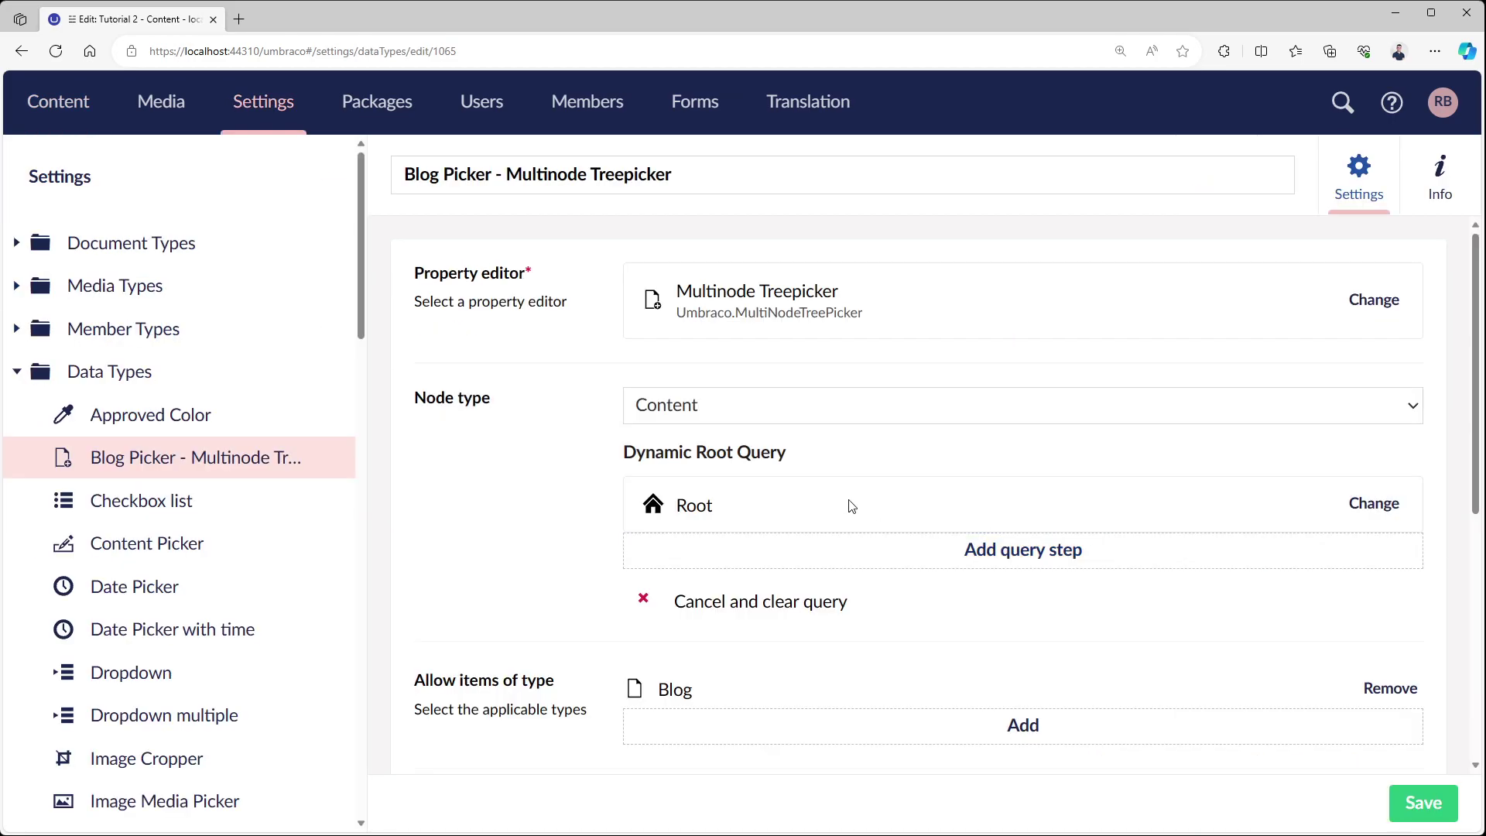
{"action": "left_click", "coordinate": [716, 555]}
{"action": "scroll", "coordinate": [1123, 493], "scroll_direction": "down", "scroll_amount": 3}
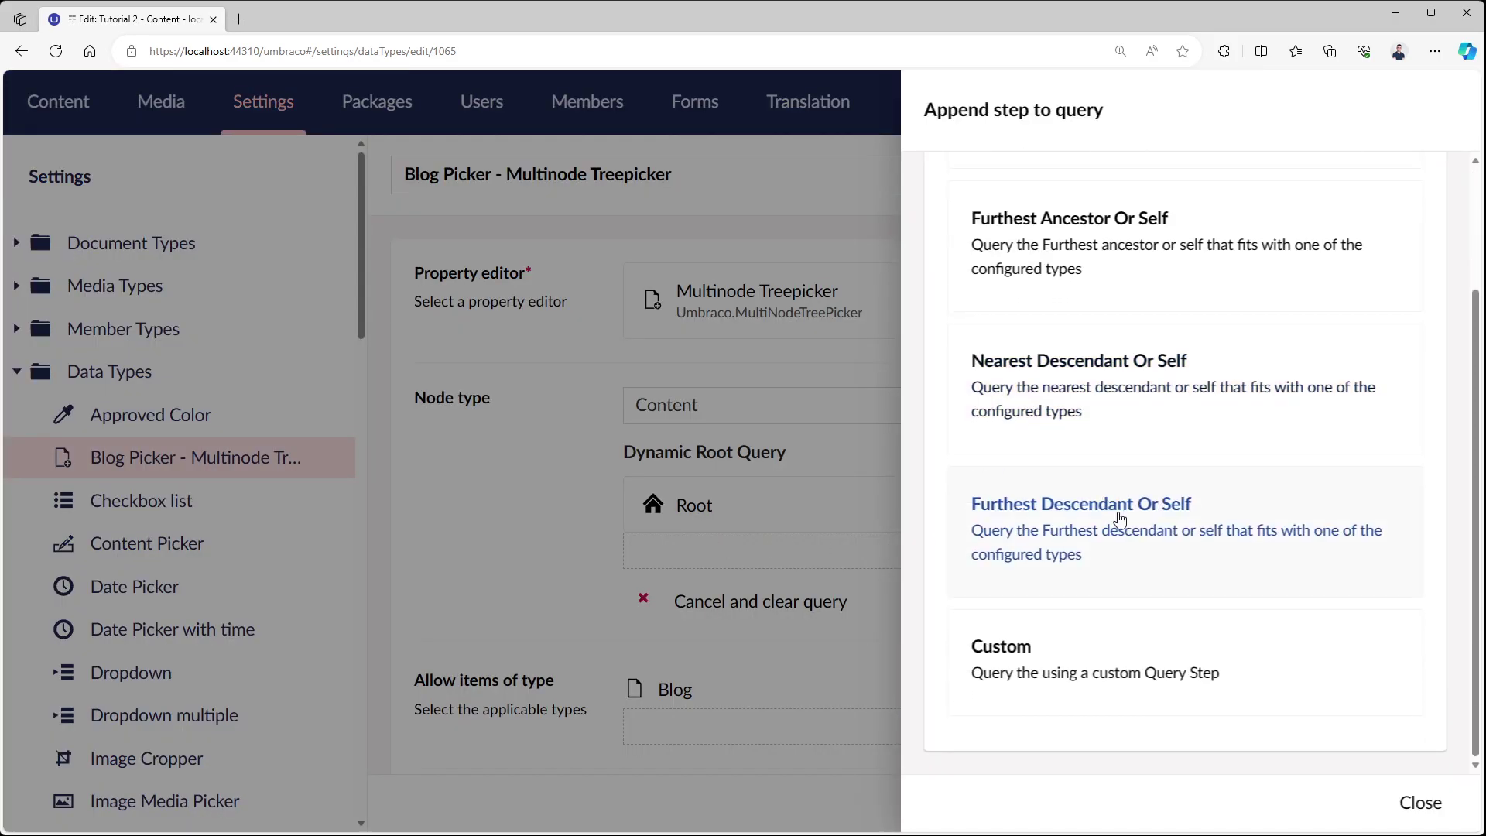
{"action": "left_click", "coordinate": [1104, 659]}
{"action": "type", "text": "tutorialStep"}
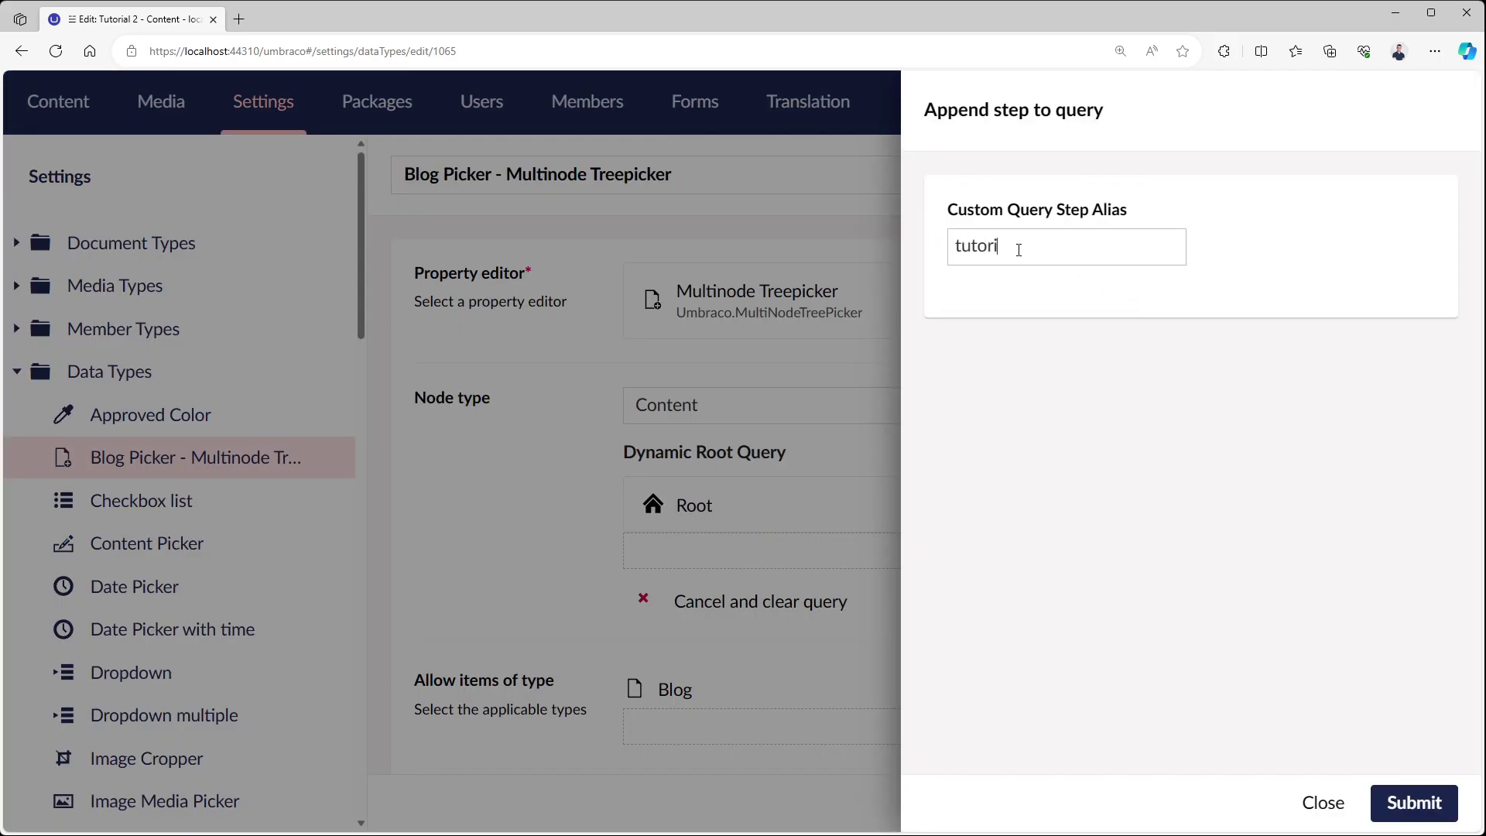
{"action": "left_click", "coordinate": [1413, 802]}
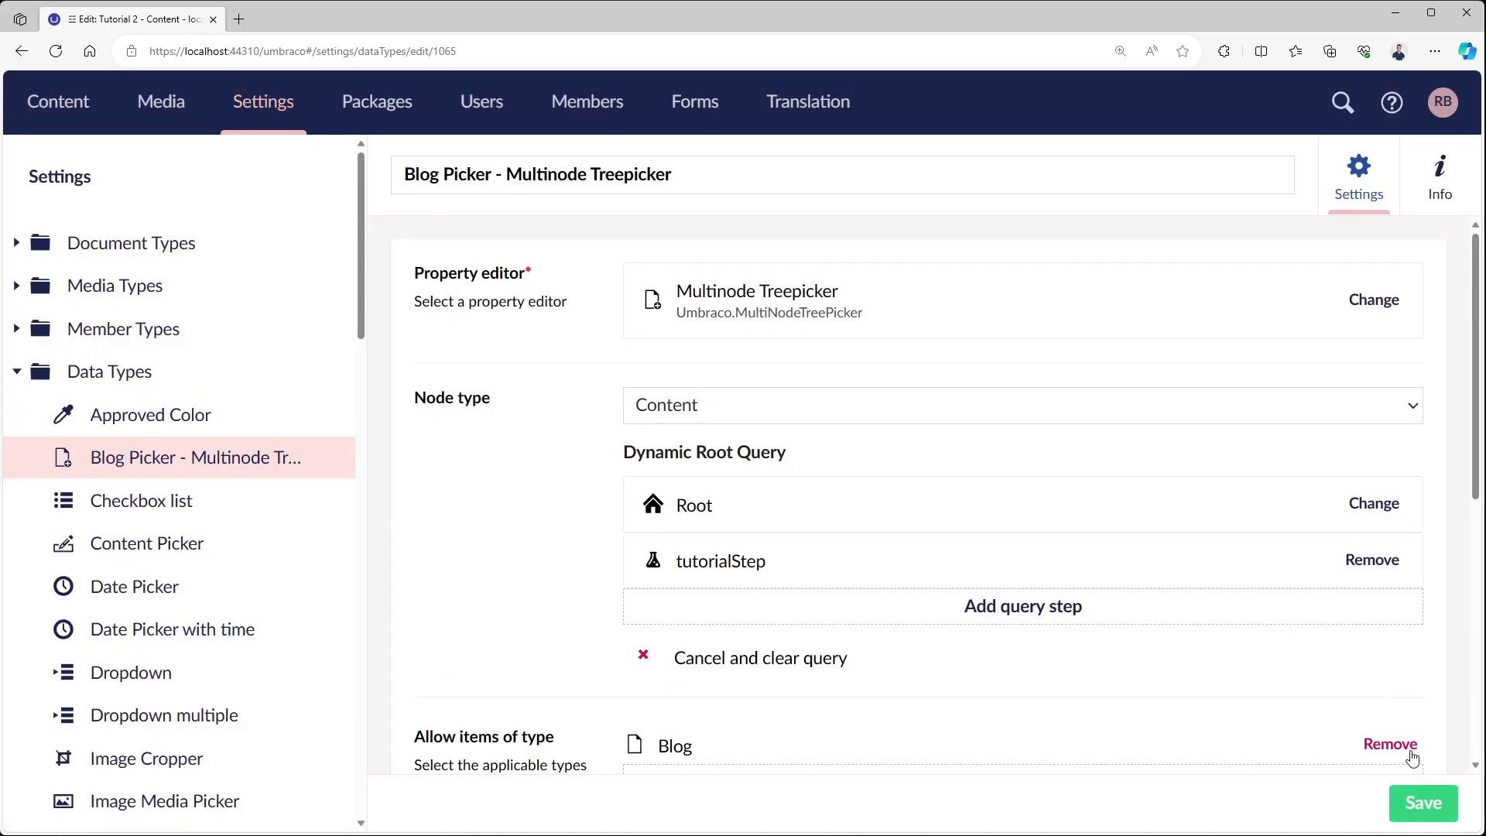
{"action": "left_click", "coordinate": [1420, 802]}
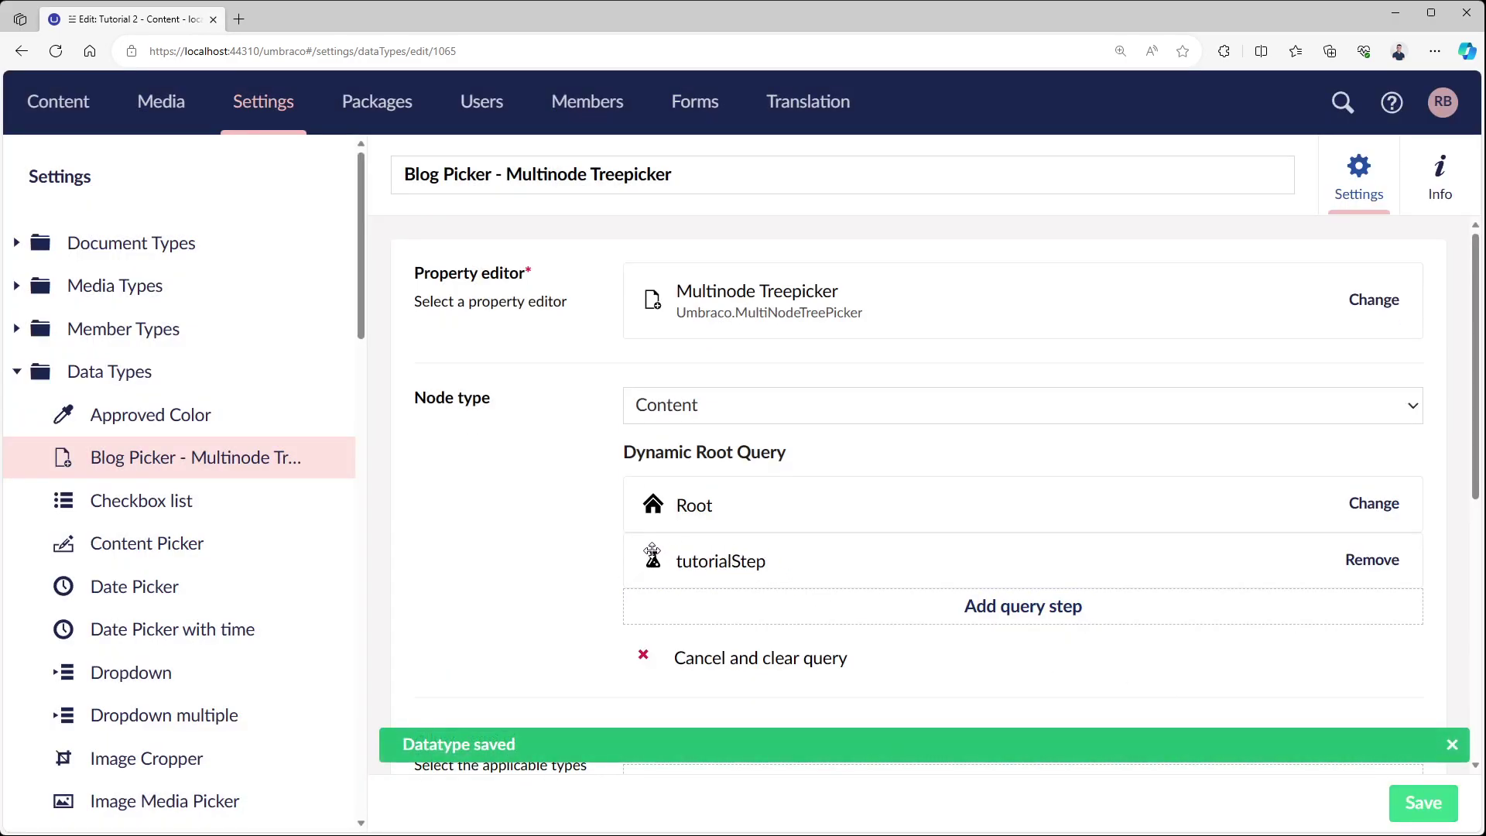
{"action": "left_click", "coordinate": [69, 107]}
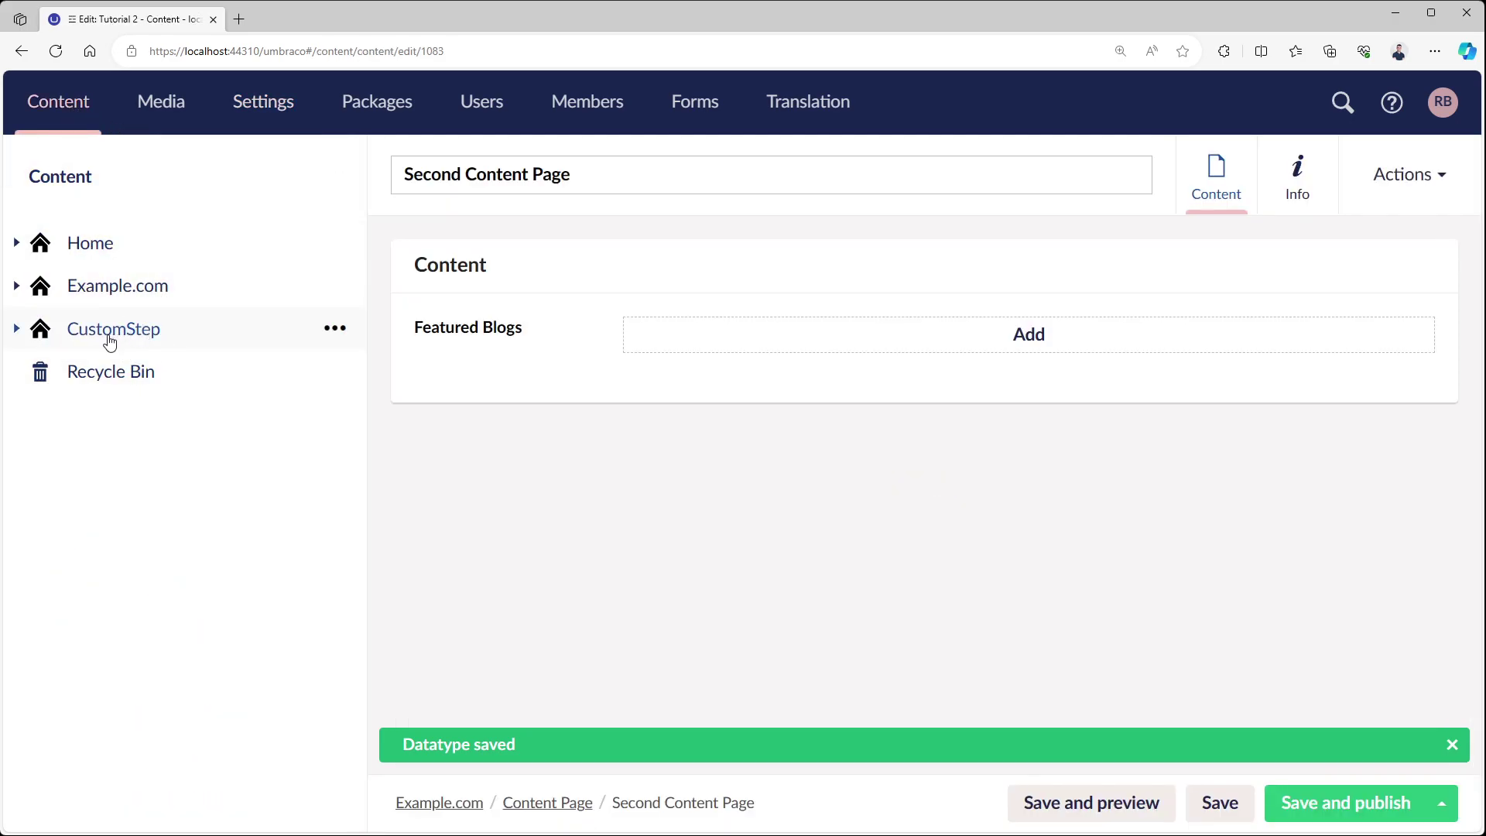
Expand CustomStep, then add a Nearest Descendant Or Self step for Blogs after tutorialStep and save.
{"action": "left_click", "coordinate": [16, 329]}
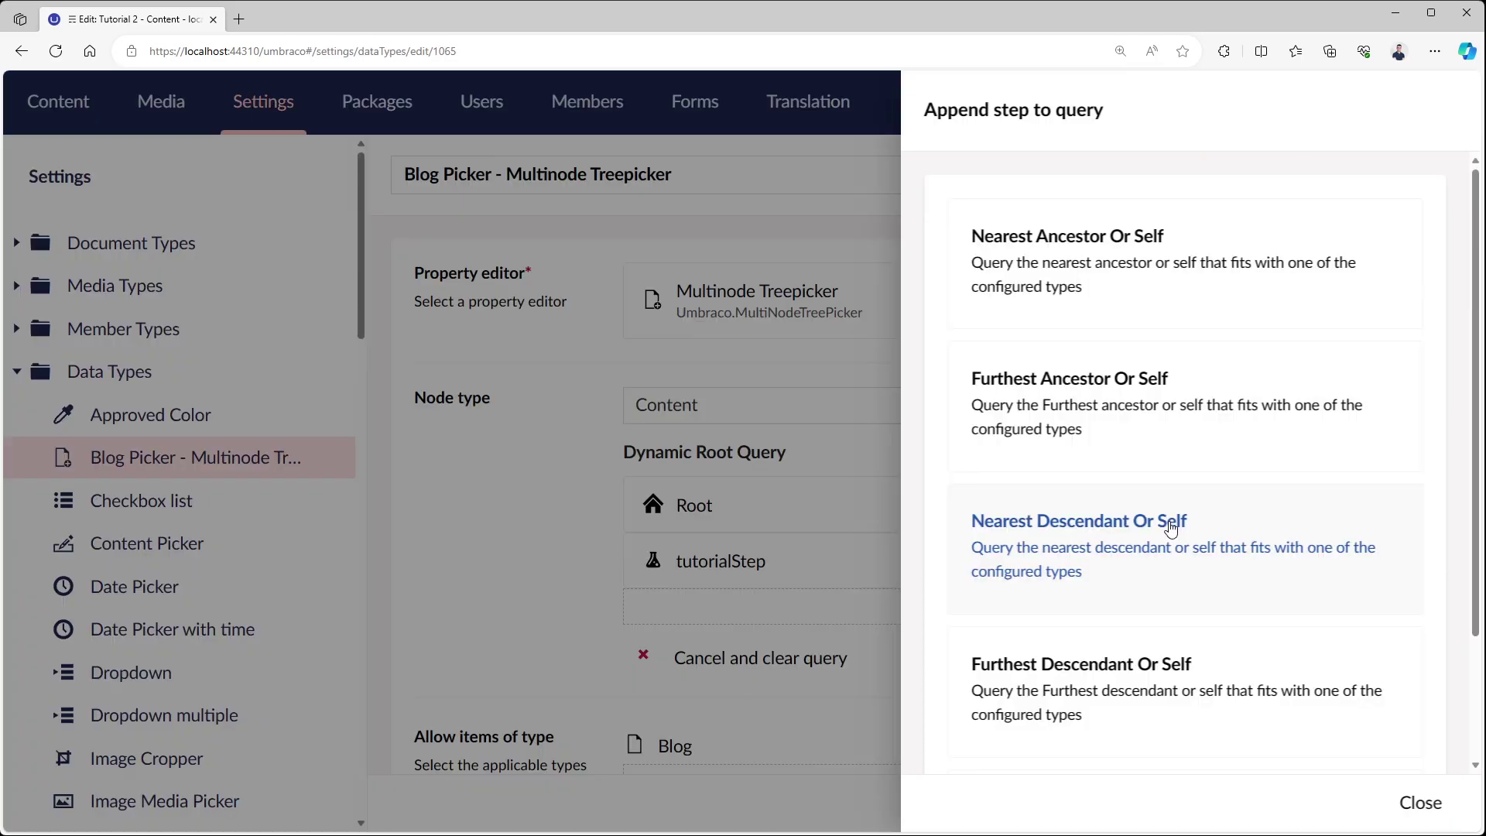
{"action": "left_click", "coordinate": [1167, 520]}
{"action": "left_click", "coordinate": [1069, 264]}
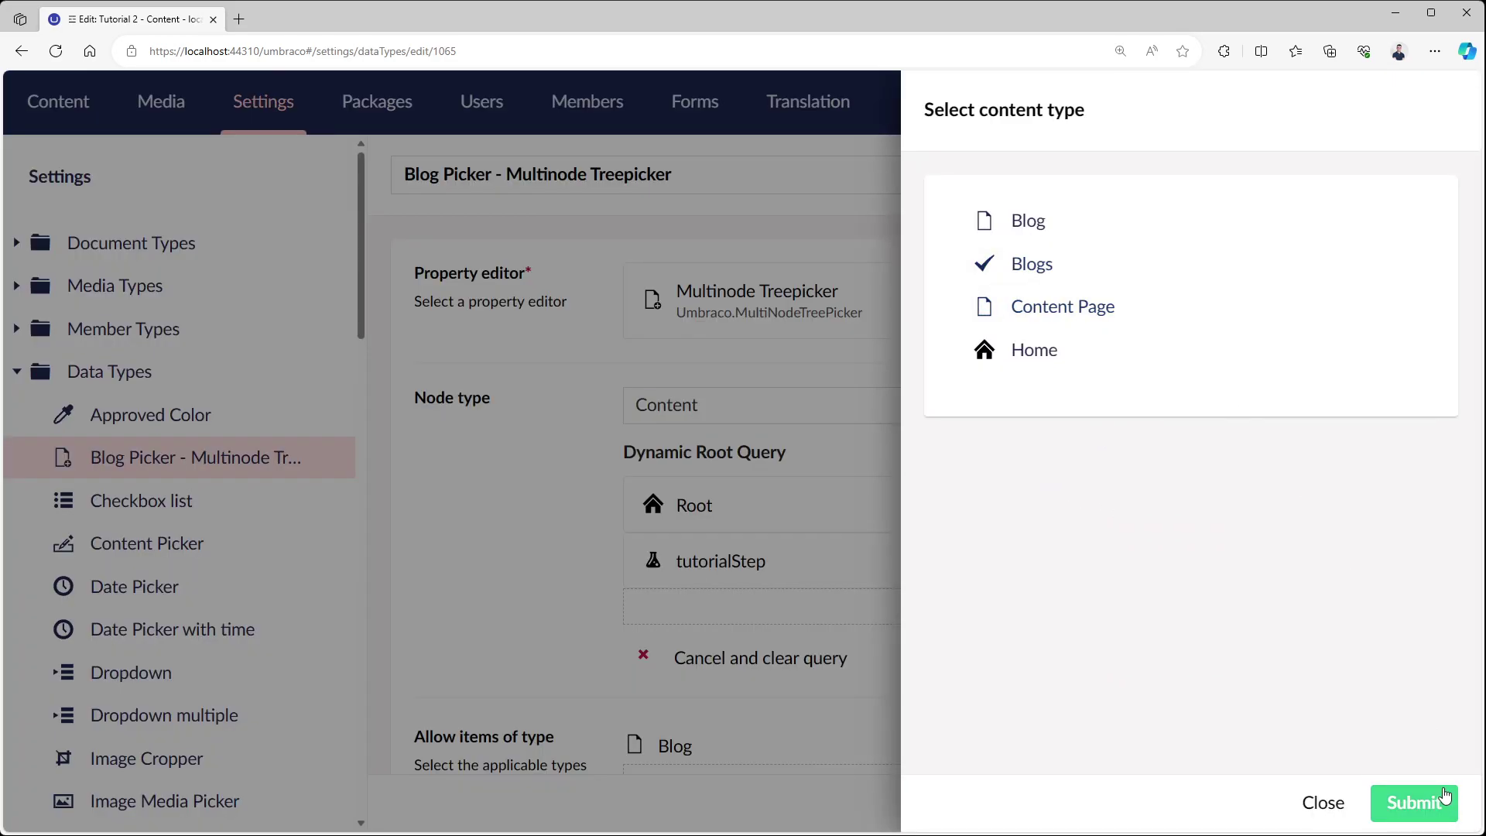
{"action": "left_click", "coordinate": [1413, 803]}
{"action": "left_click", "coordinate": [1423, 802]}
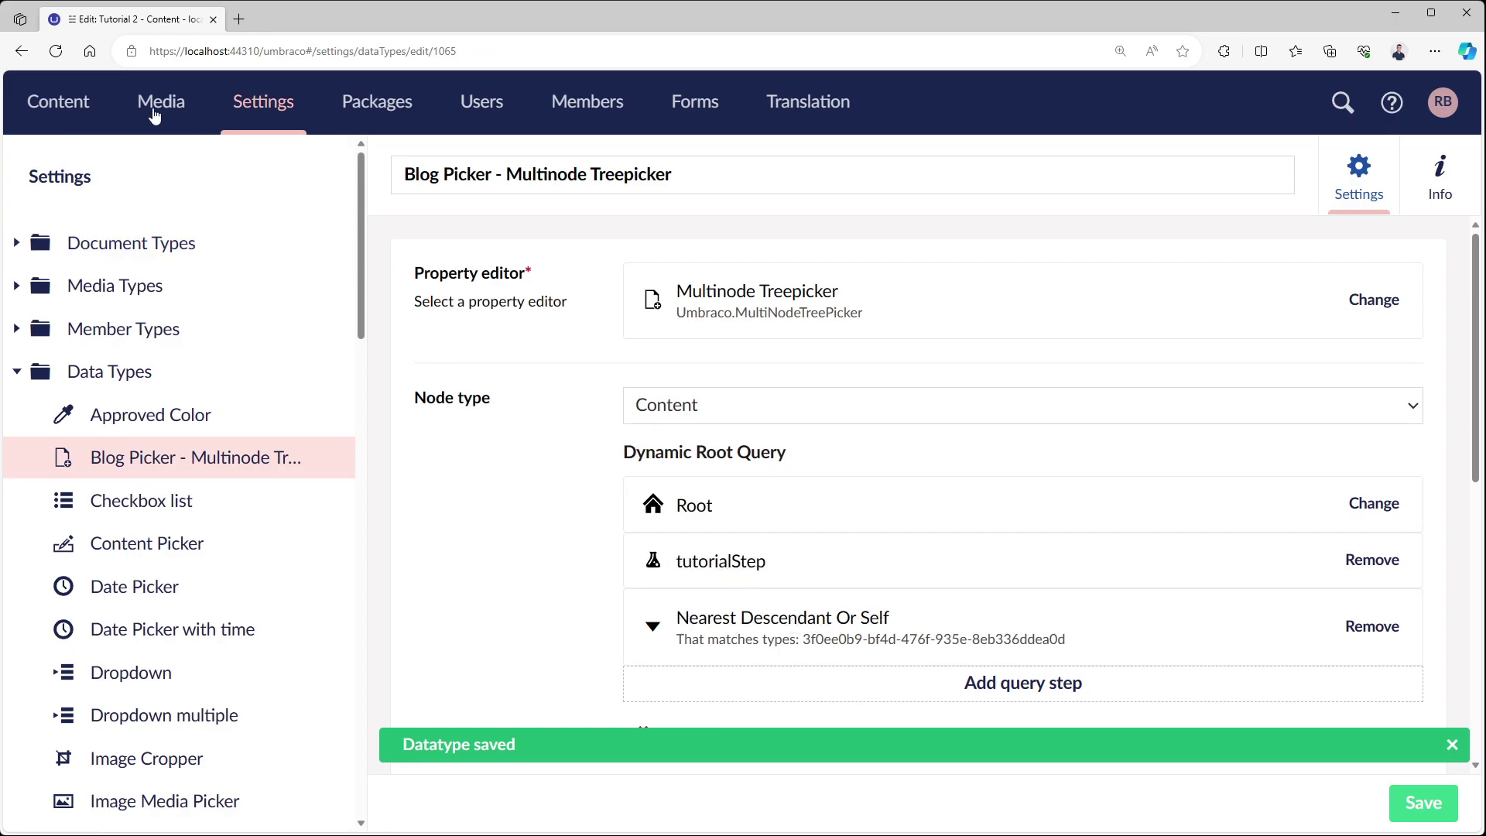
Confirm the Content Page's Featured Blogs picker offers Blog X, Blog Y and Blog Z.
{"action": "left_click", "coordinate": [58, 101]}
{"action": "left_click", "coordinate": [726, 348]}
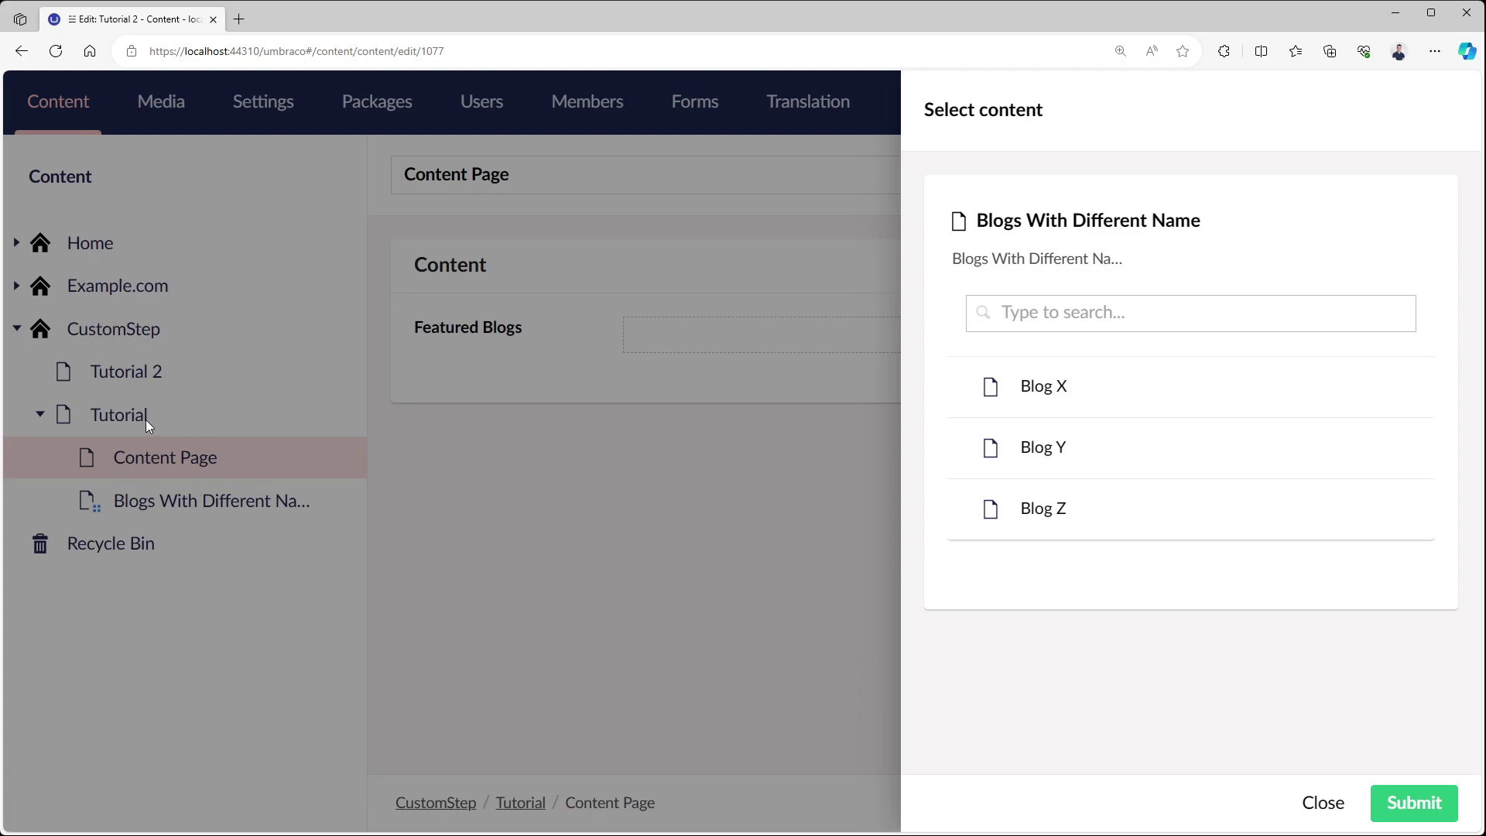
{"action": "left_click", "coordinate": [690, 540]}
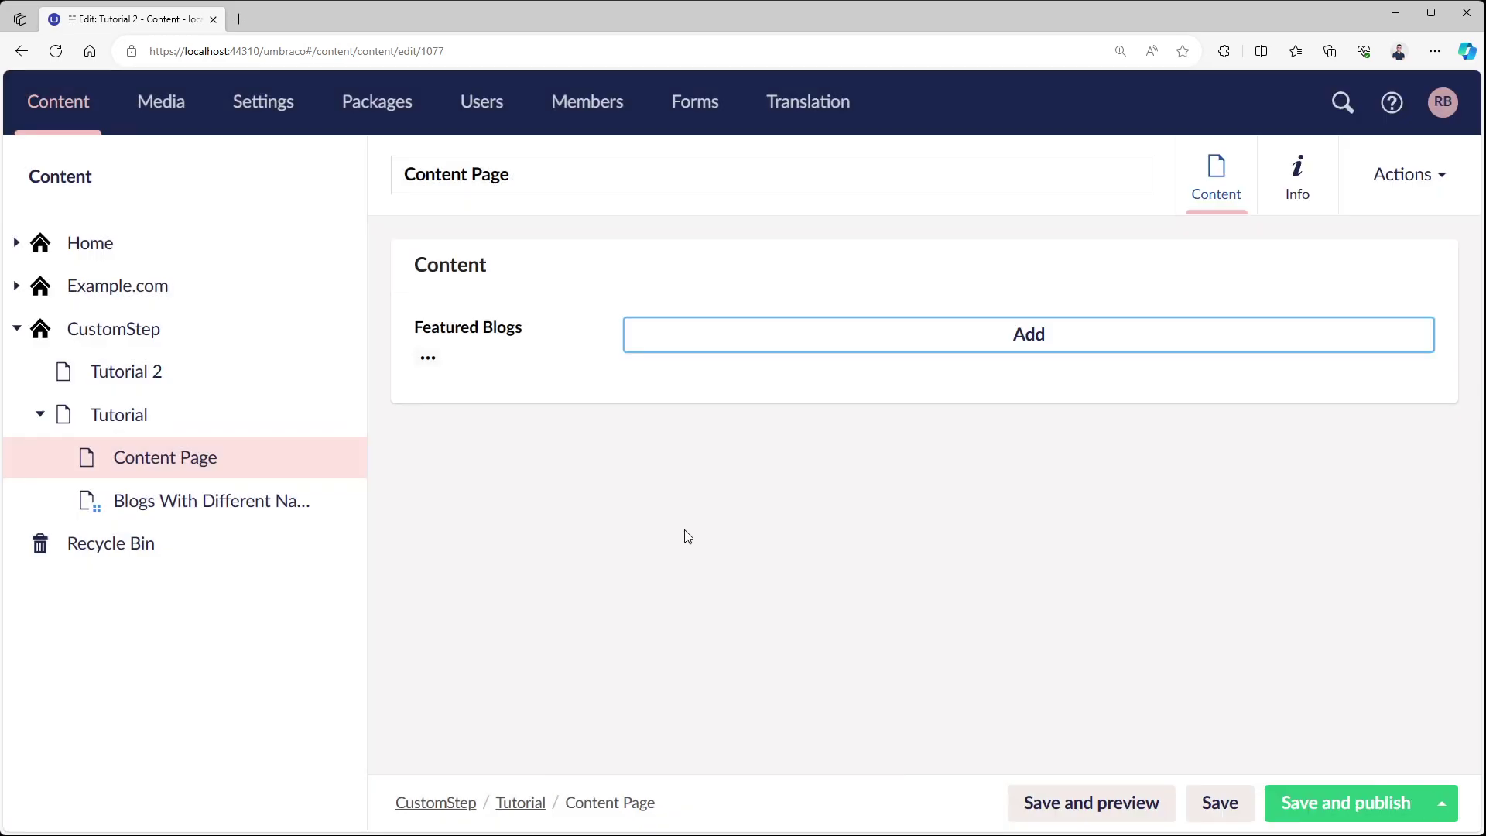
Rename the Tutorial page to 'Test' and save and publish it.
{"action": "left_click", "coordinate": [165, 410]}
{"action": "double_click", "coordinate": [467, 171]}
{"action": "type", "text": "Test"}
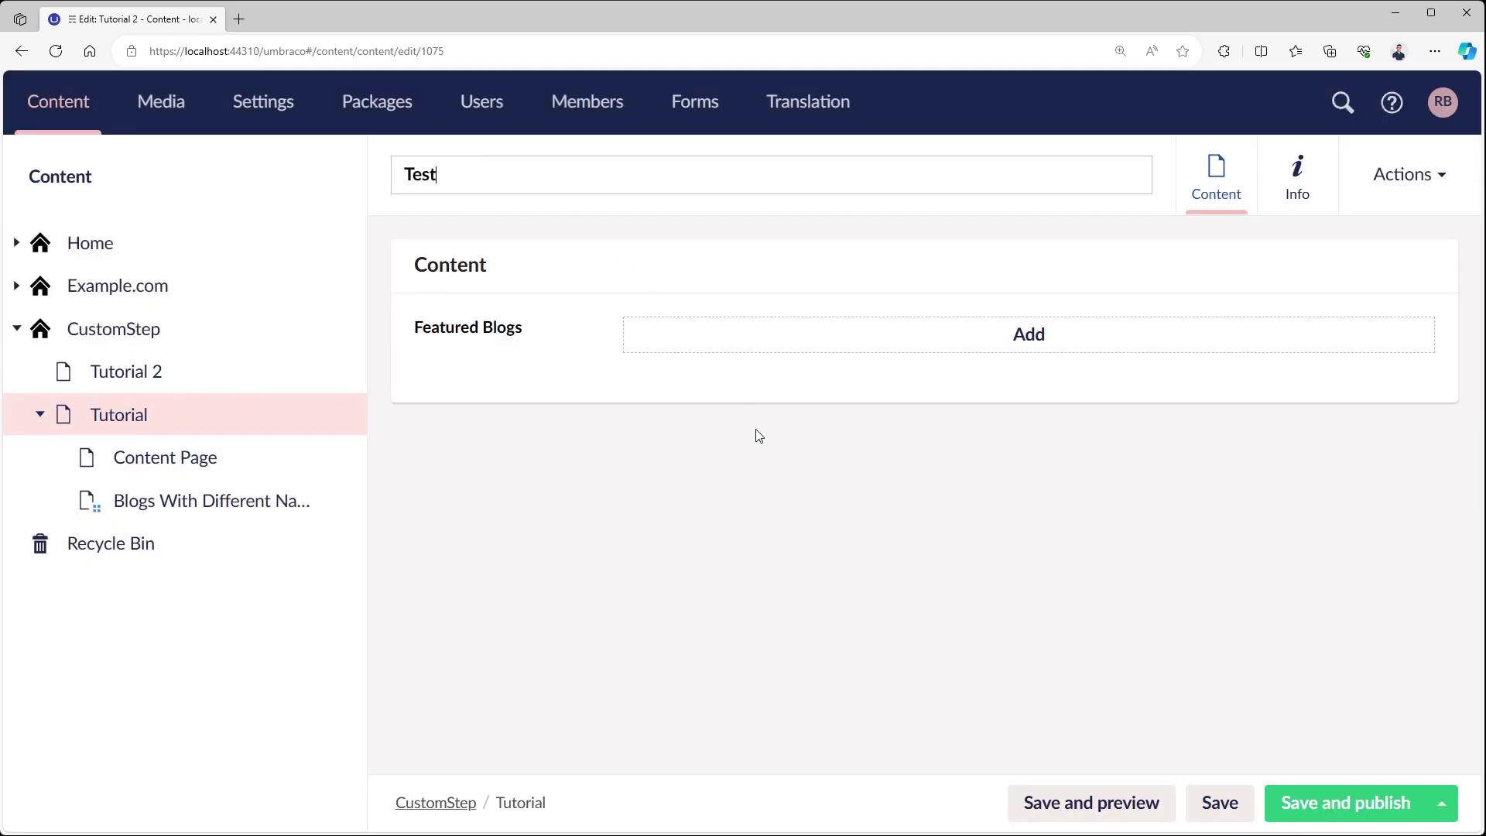
{"action": "left_click", "coordinate": [1342, 801]}
Show Content Page's picker now finds no matching content, while Tutorial 2's still offers Blog X, Y, Z.
{"action": "left_click", "coordinate": [239, 454]}
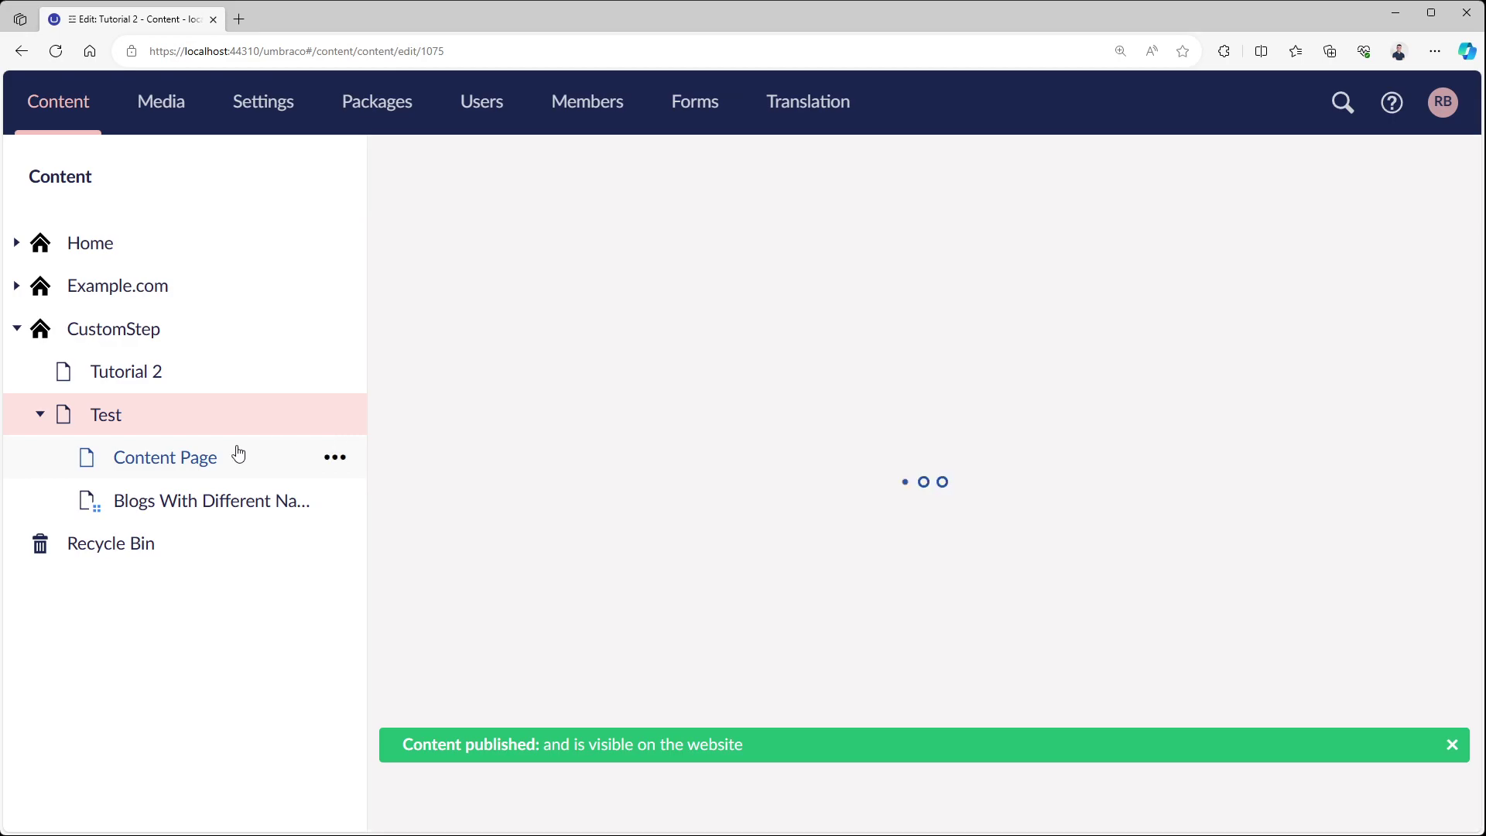
{"action": "left_click", "coordinate": [764, 342]}
{"action": "left_click_drag", "start_coordinate": [447, 379], "coordinate": [533, 387]}
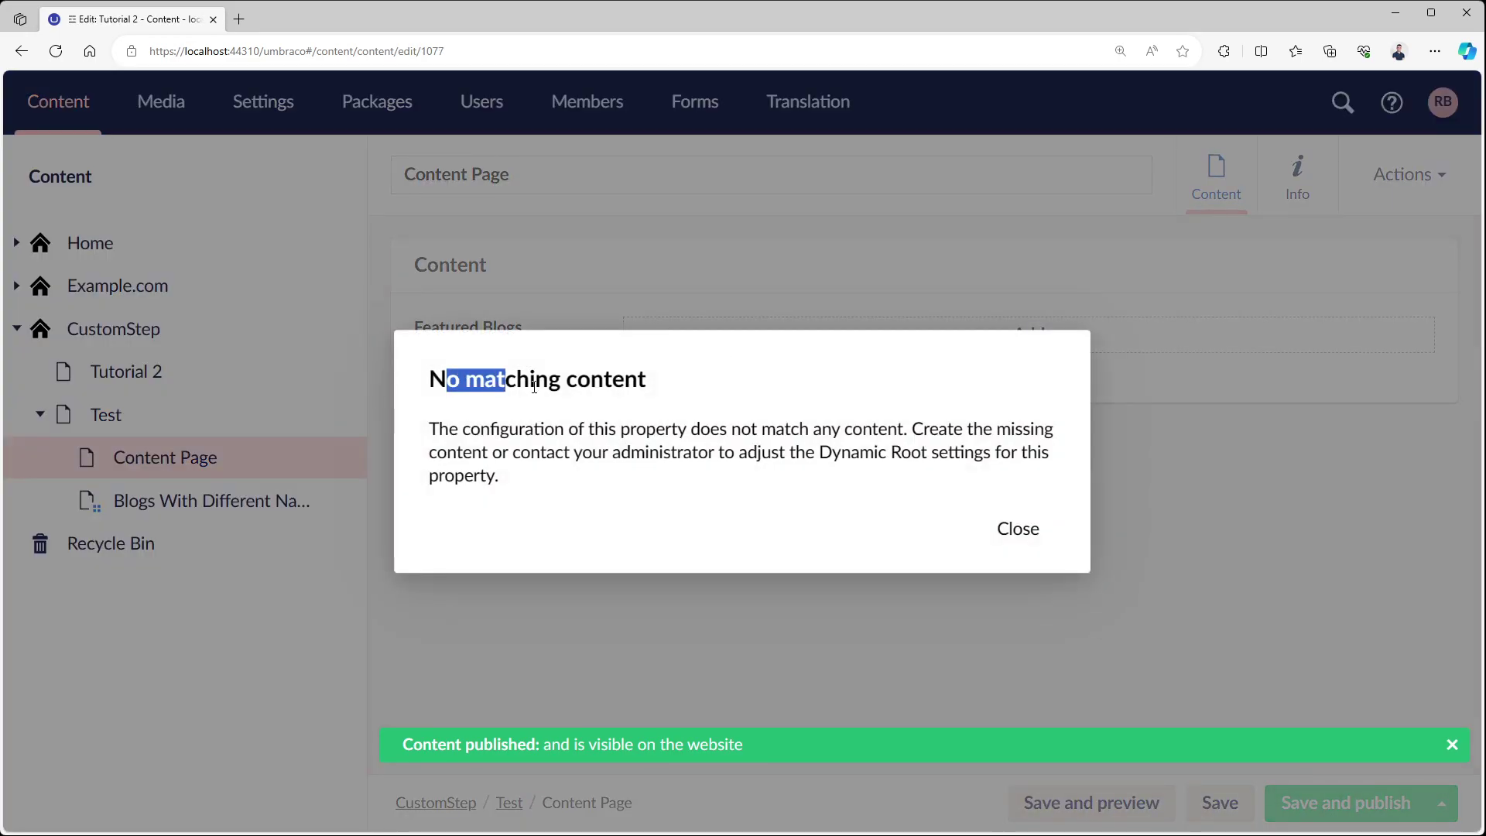
{"action": "left_click", "coordinate": [613, 408]}
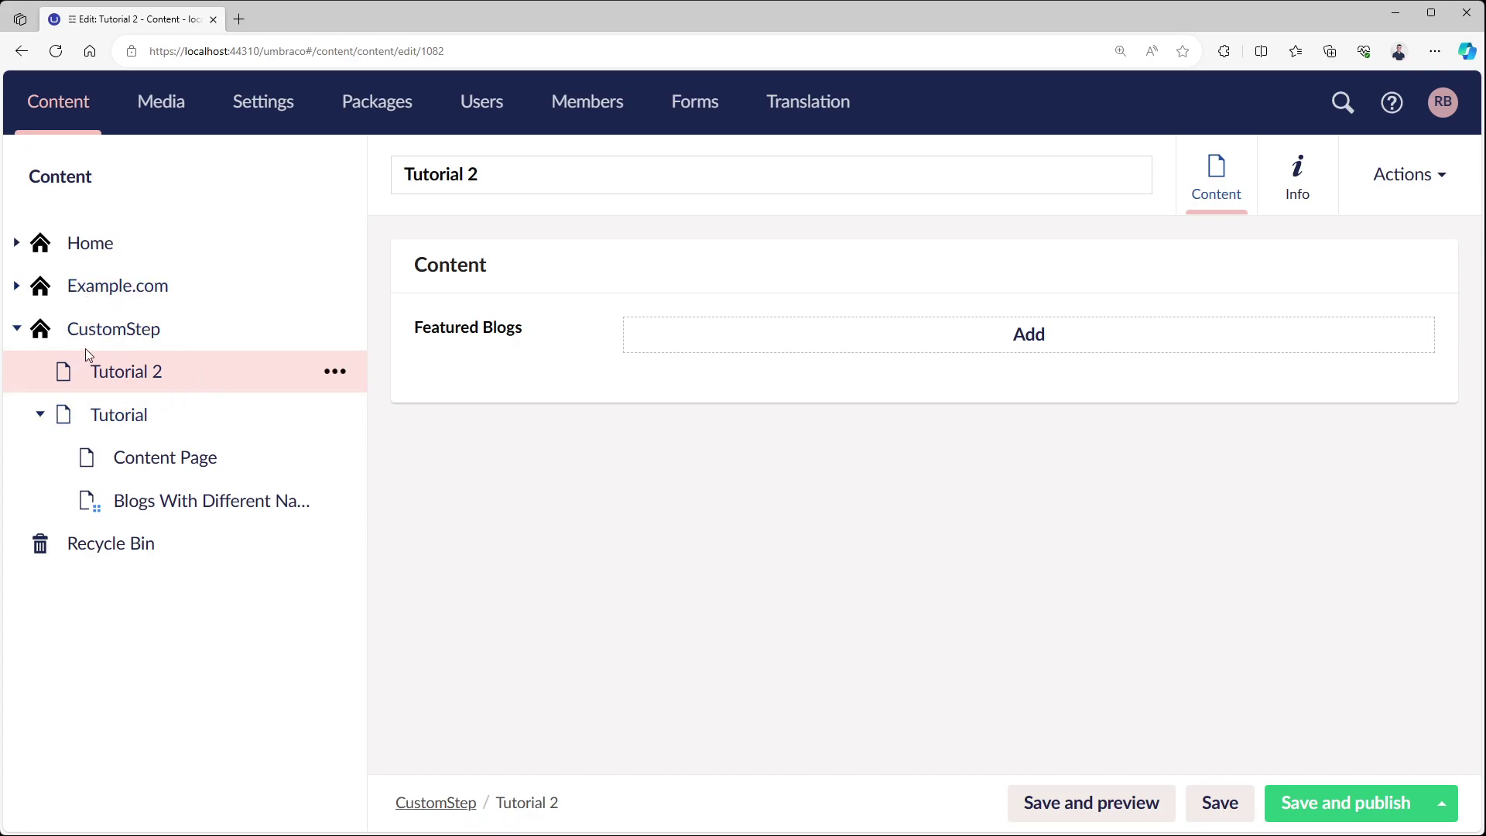
{"action": "left_click", "coordinate": [687, 348]}
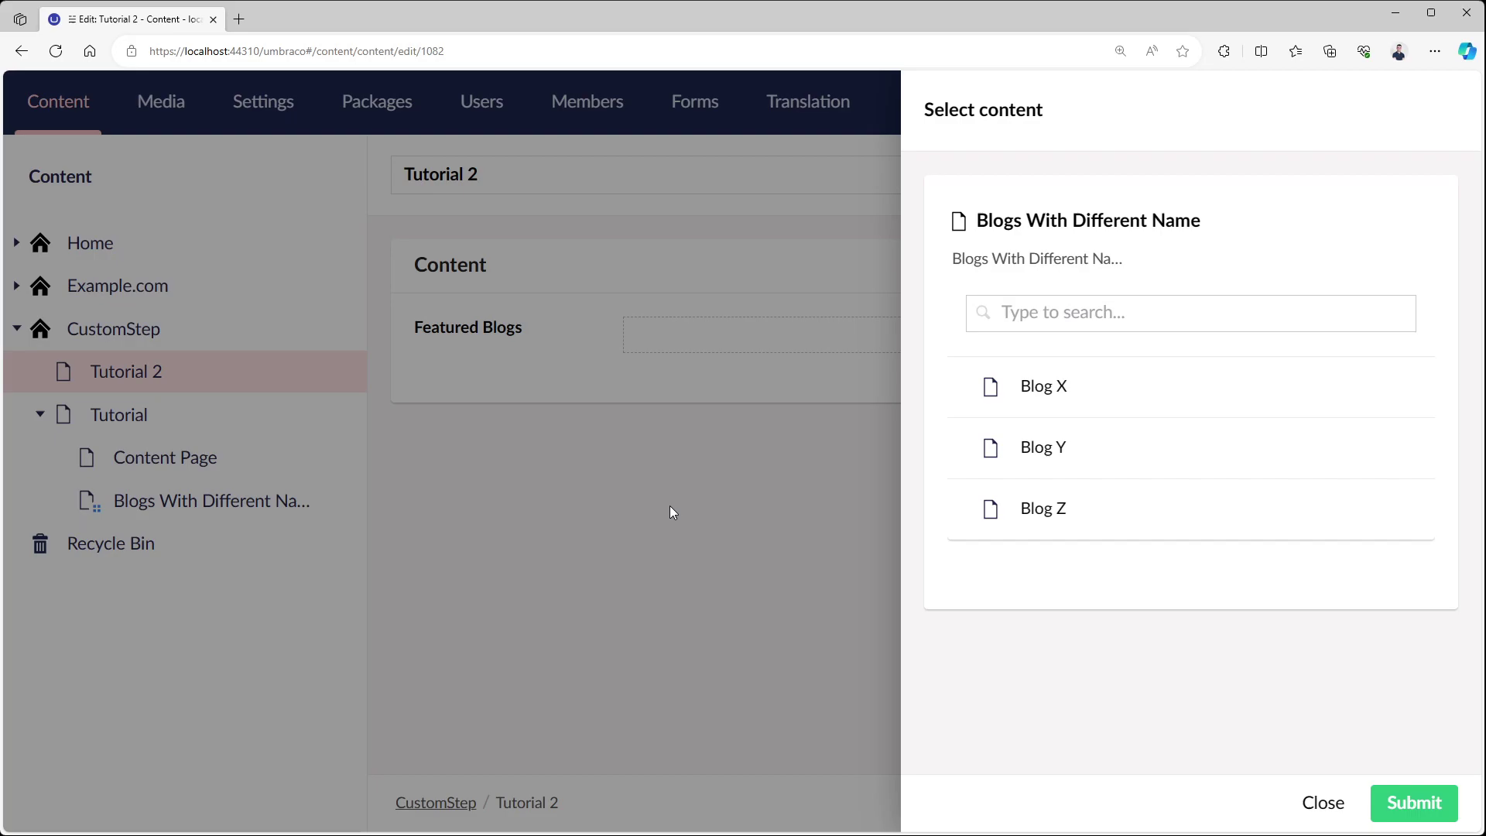
{"action": "left_click", "coordinate": [492, 494]}
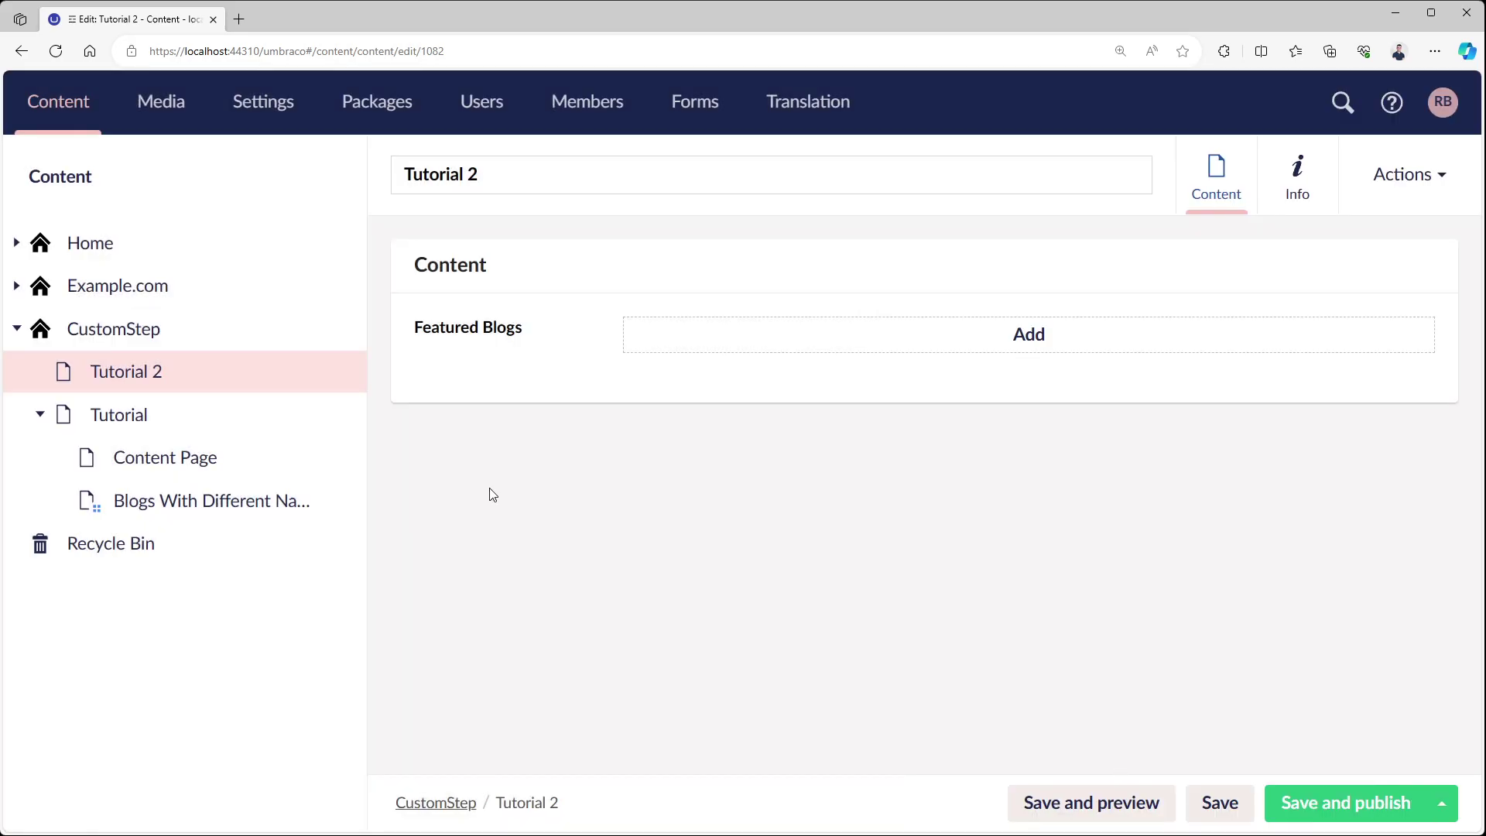
In VS Code, review TutorialQueryStepComposer.cs appending TutorialDynamicRootQueryStep to DynamicRootSteps.
{"action": "key", "text": "alt+Tab"}
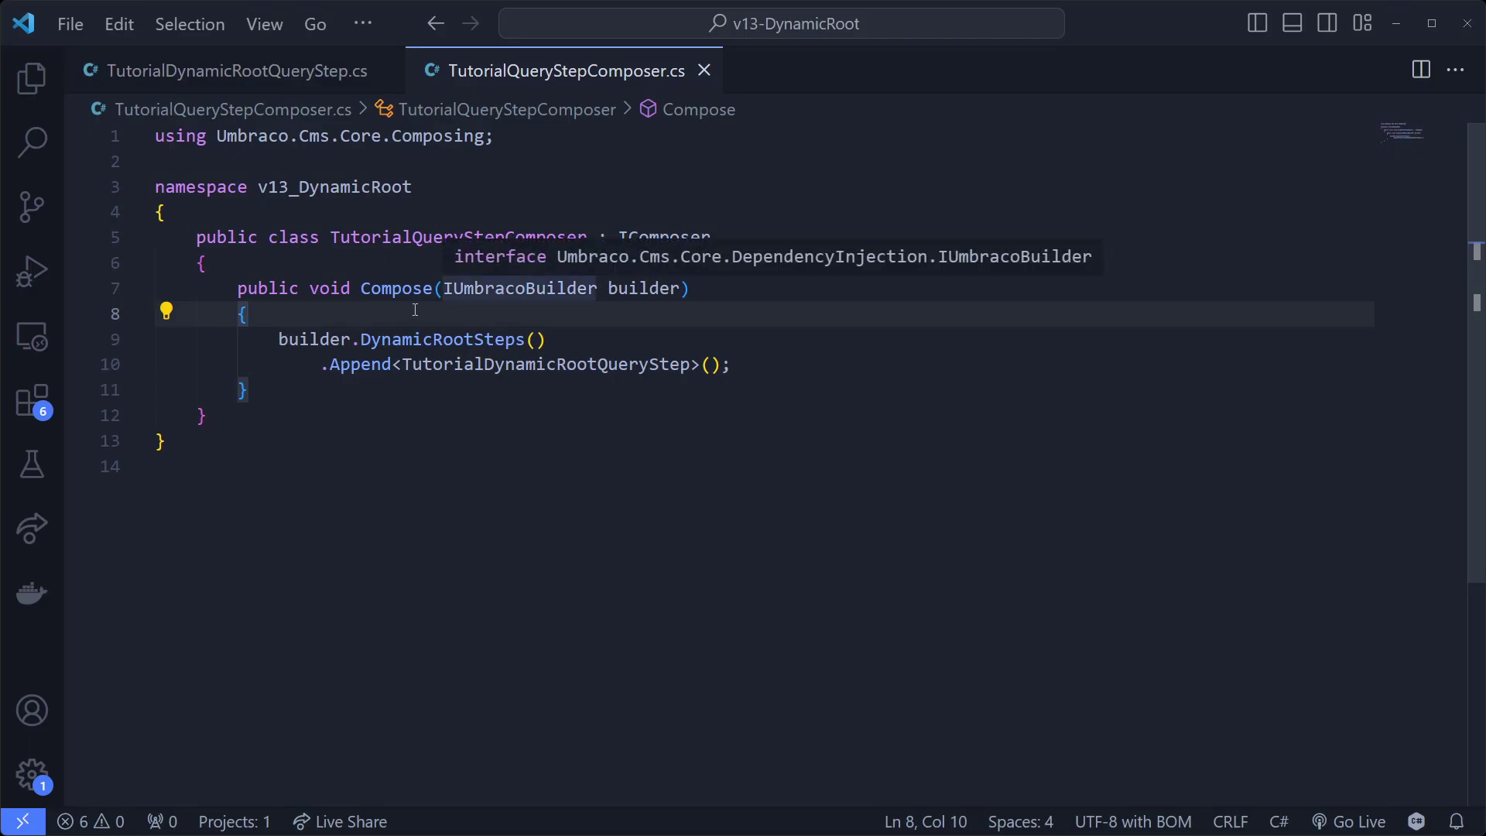
{"action": "mouse_move", "coordinate": [390, 343]}
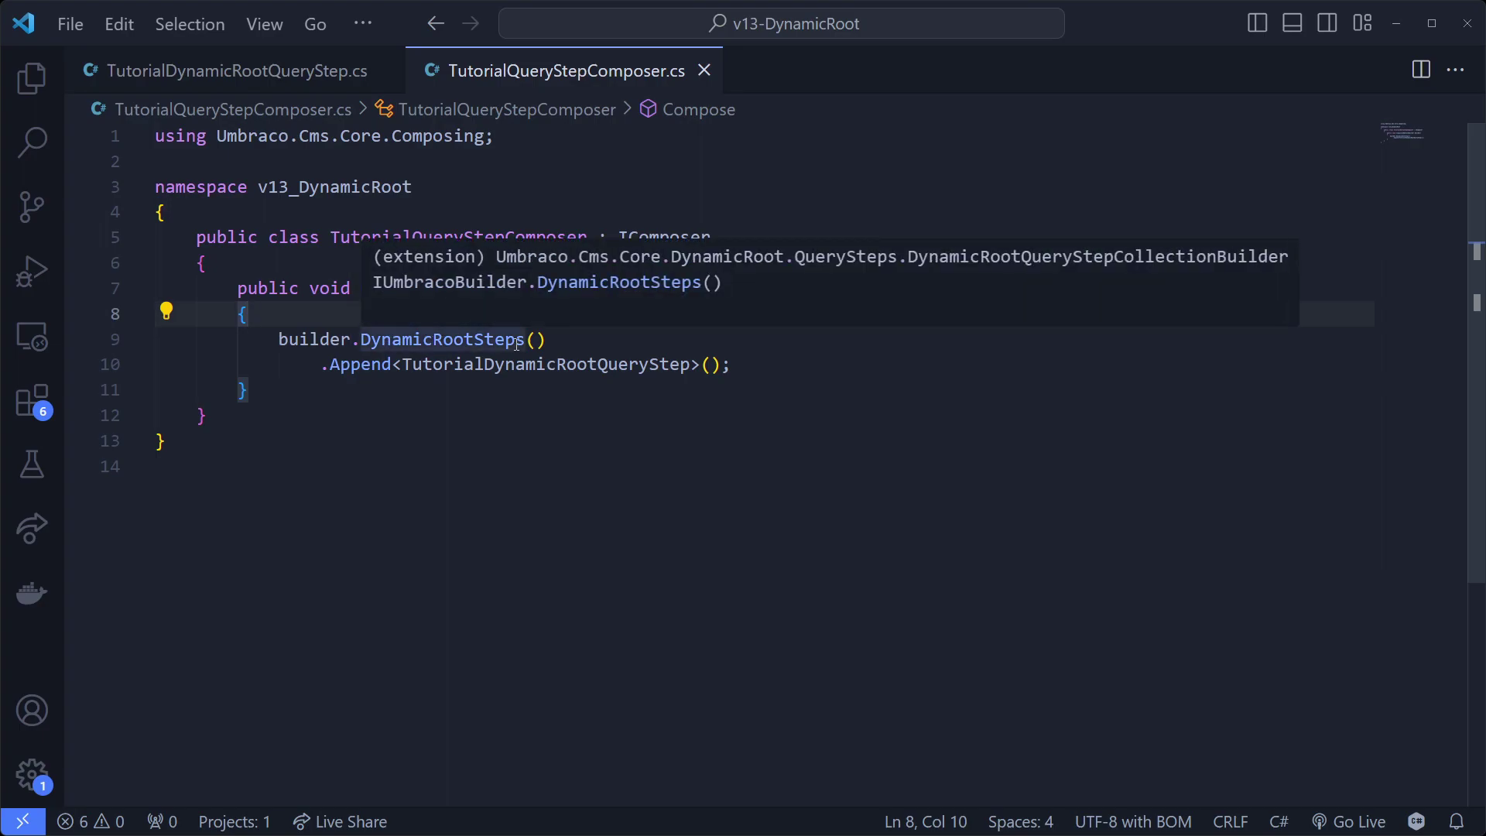
{"action": "left_click", "coordinate": [491, 409]}
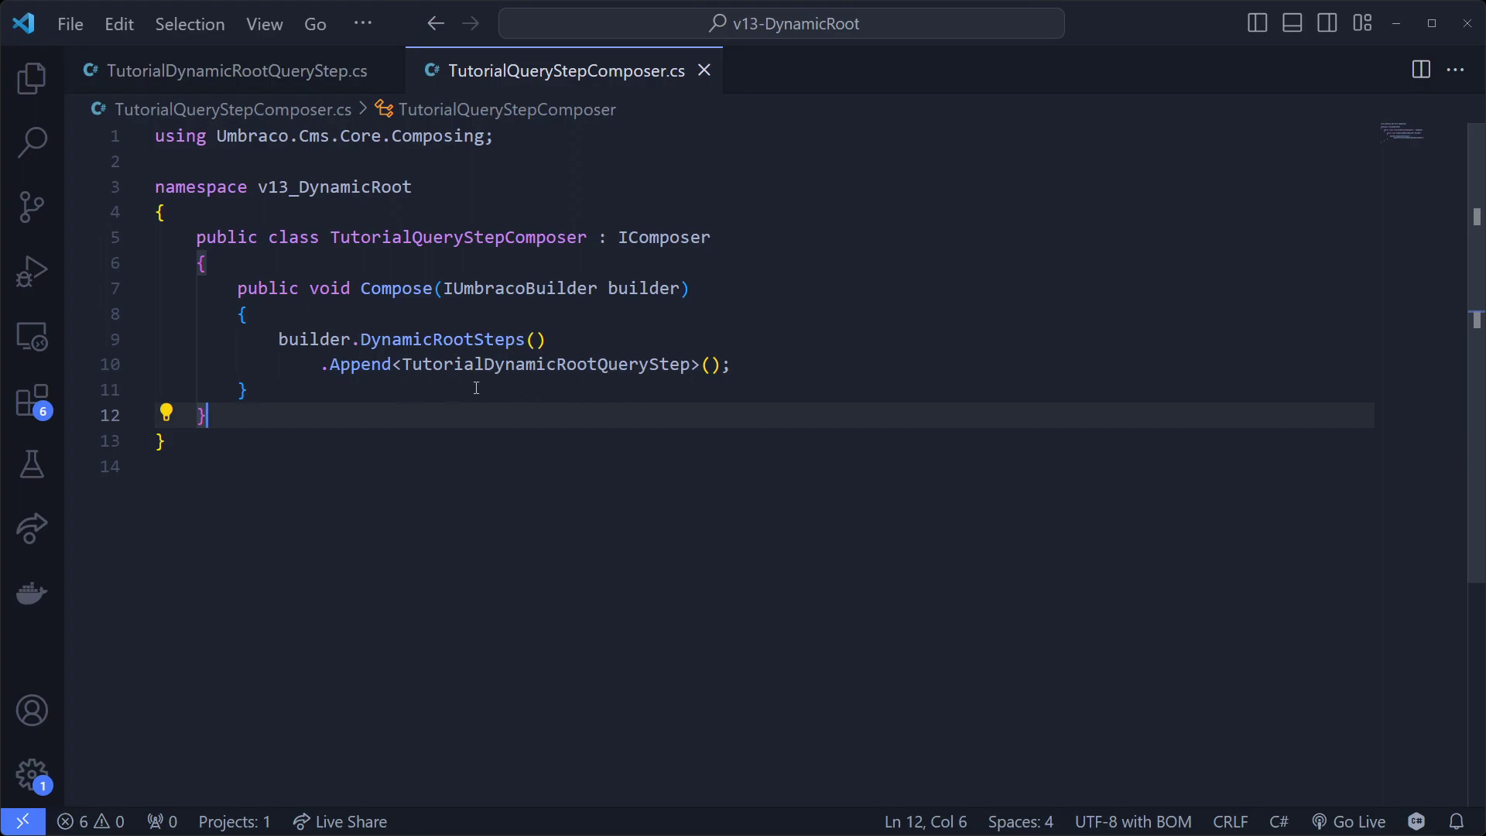
In TutorialDynamicRootQueryStep.cs, fold the ExecuteAsync method body.
{"action": "left_click", "coordinate": [222, 72]}
{"action": "left_click", "coordinate": [680, 315]}
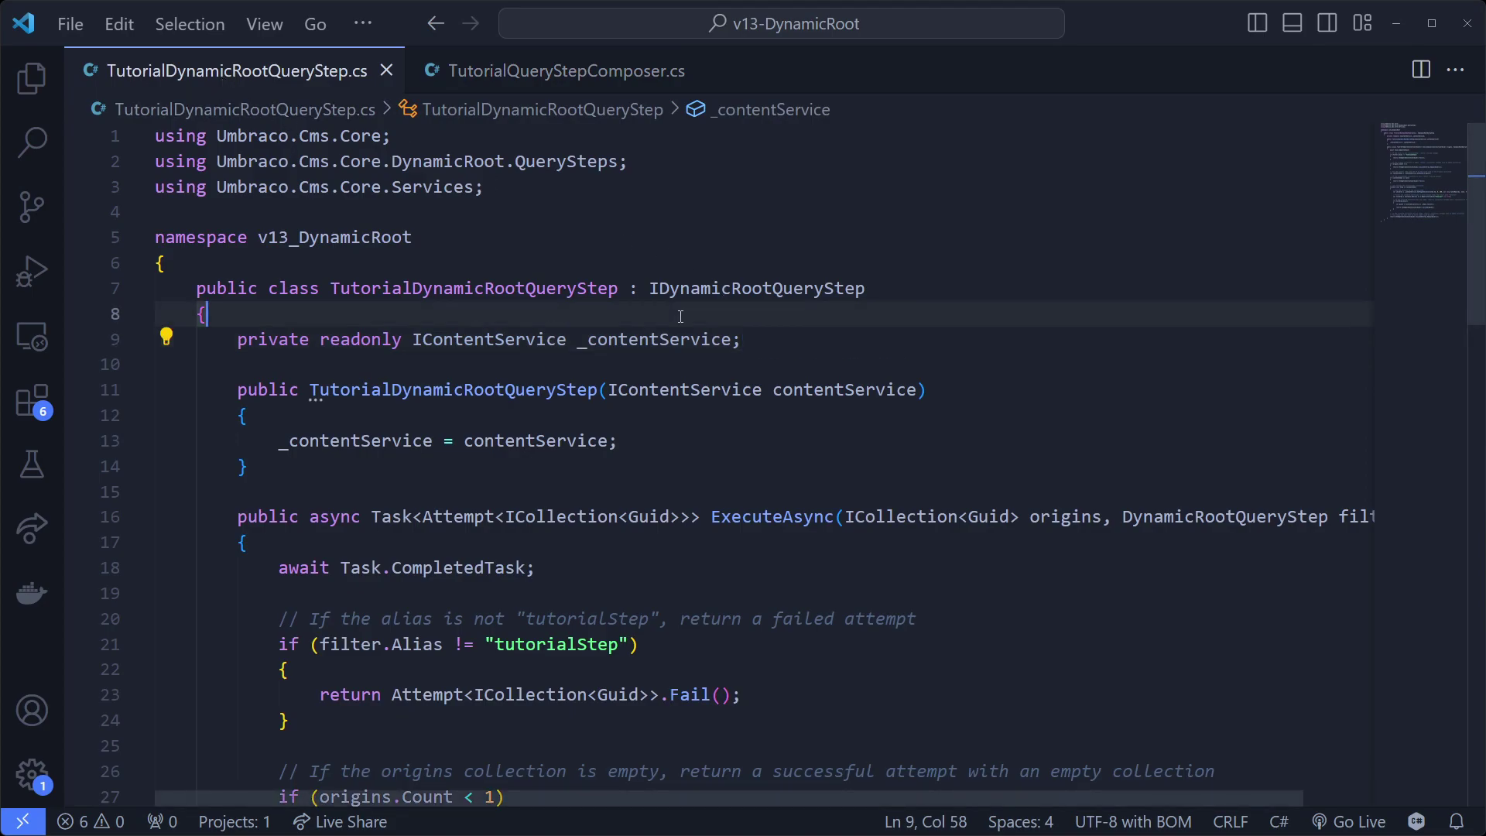
{"action": "mouse_move", "coordinate": [671, 296]}
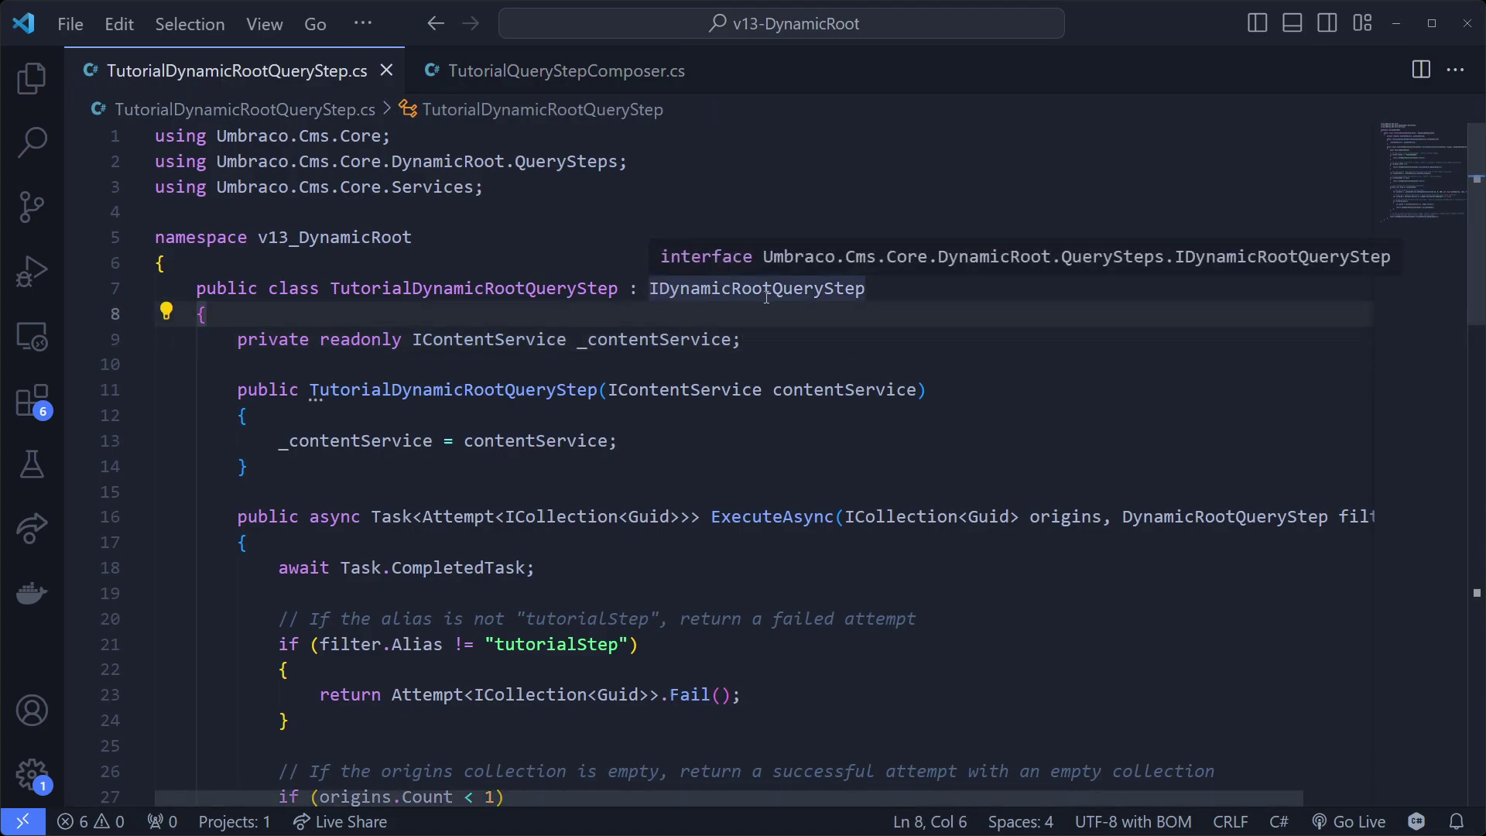
{"action": "left_click", "coordinate": [700, 289]}
{"action": "left_click", "coordinate": [141, 516]}
{"action": "left_click", "coordinate": [444, 473]}
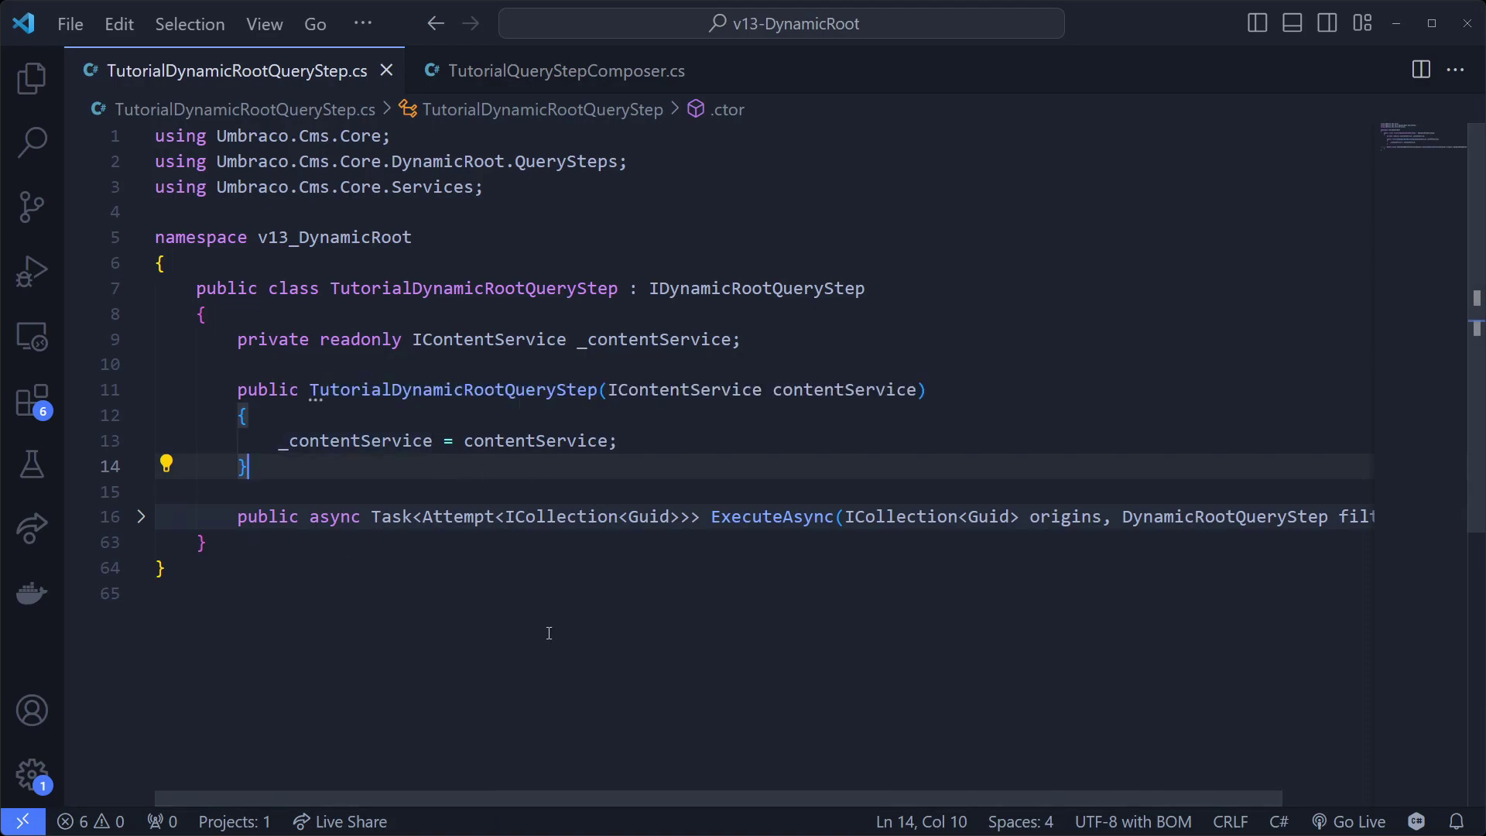
{"action": "left_click_drag", "start_coordinate": [605, 801], "coordinate": [662, 797]}
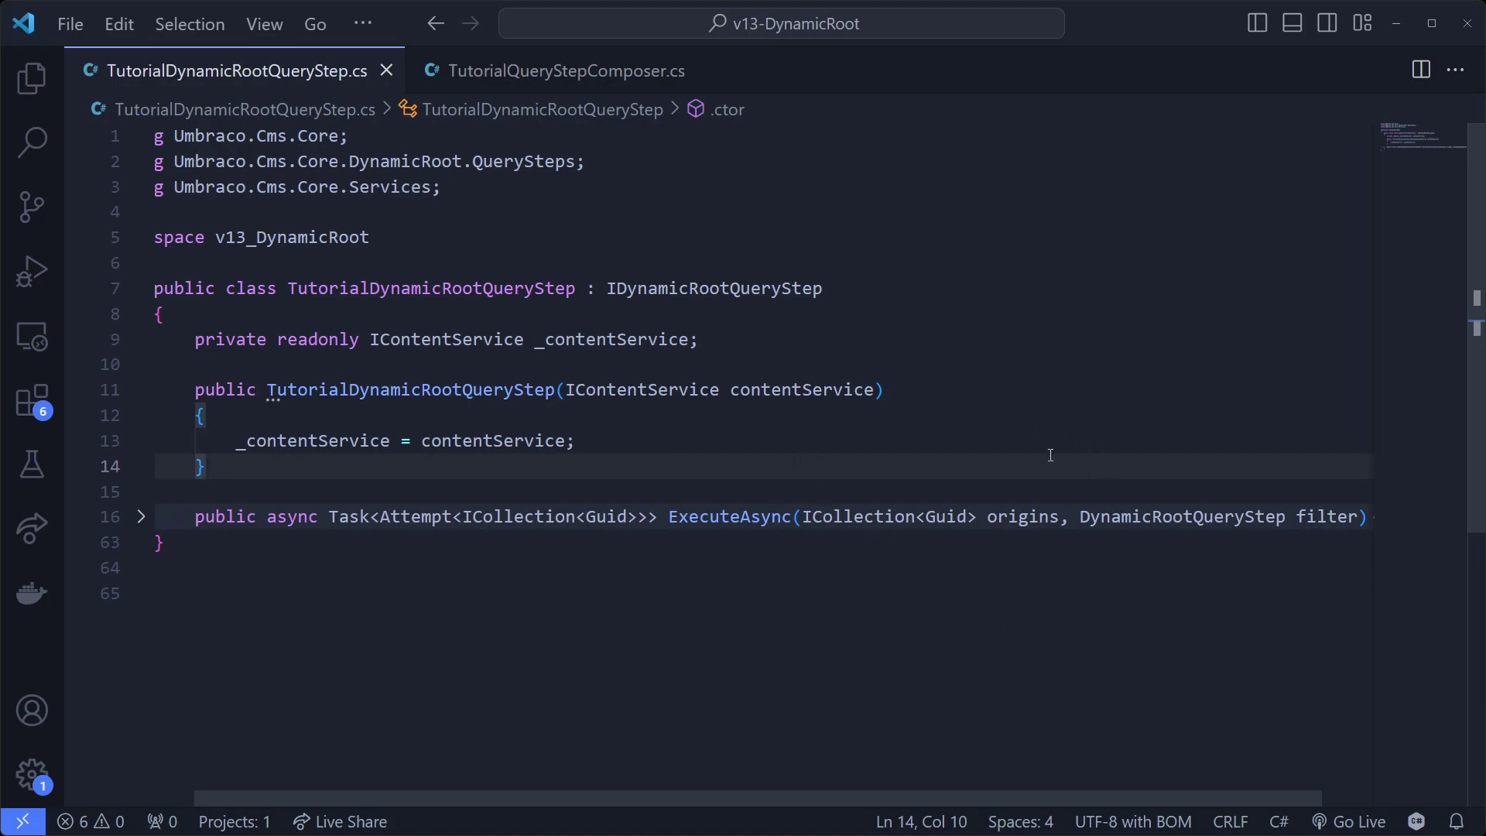
Highlight the DynamicRootQueryStep parameter type, then return to the Blog Picker data type in Umbraco.
{"action": "double_click", "coordinate": [1145, 516]}
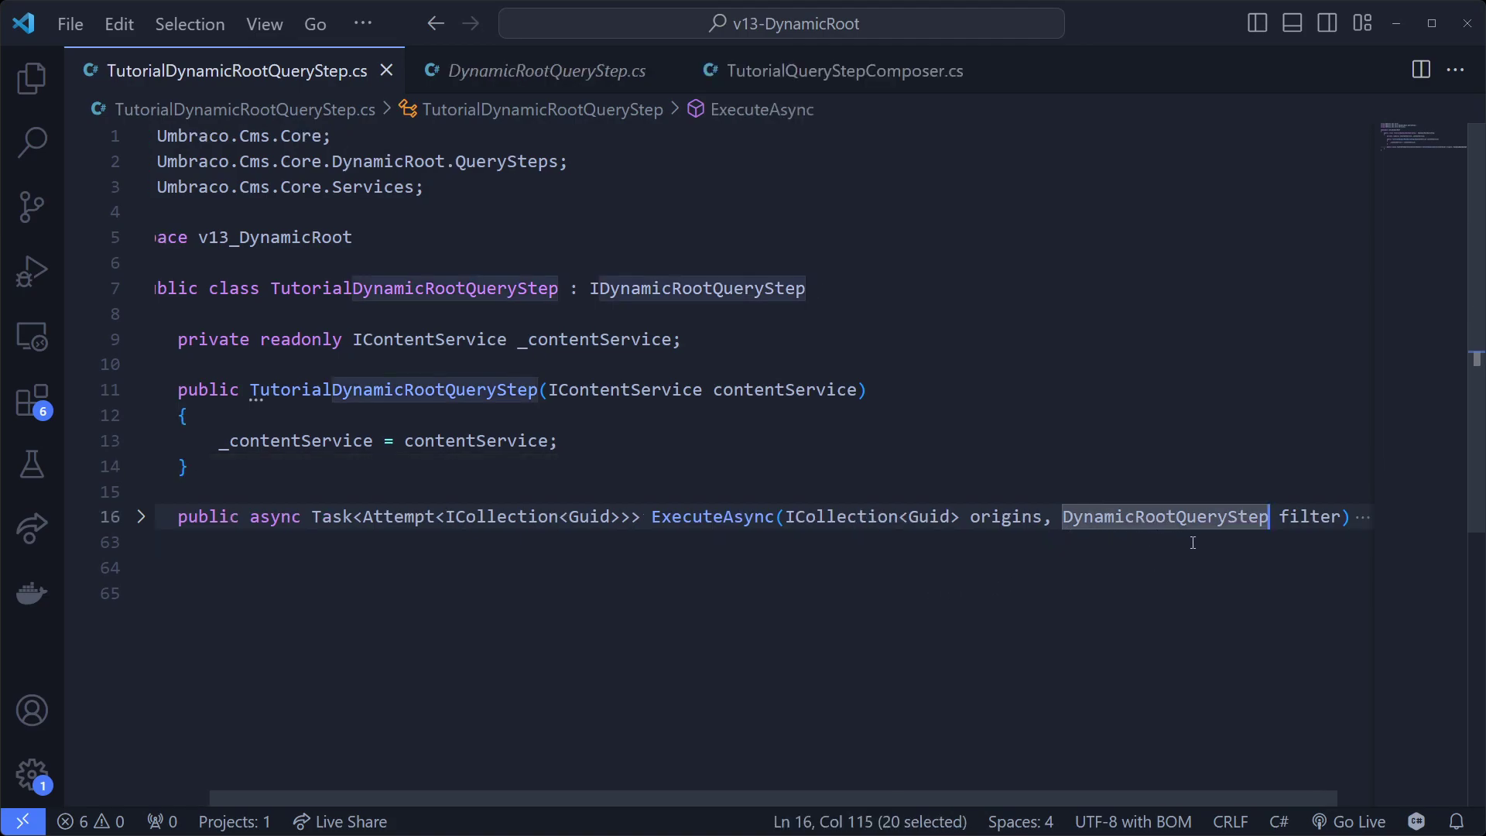
{"action": "key", "text": "alt+Tab"}
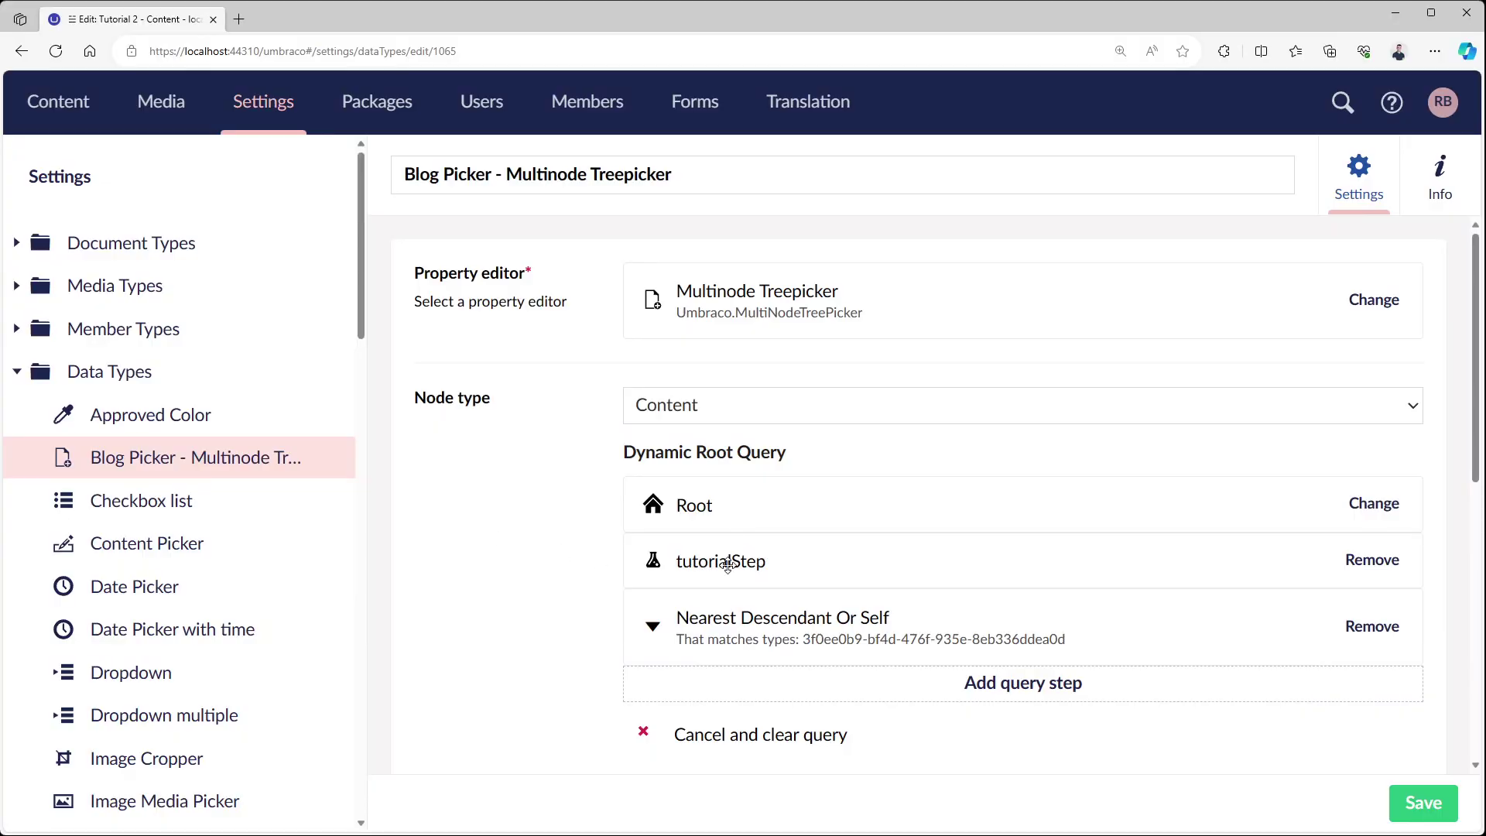
{"action": "left_click_drag", "start_coordinate": [727, 565], "coordinate": [765, 559]}
Back in VS Code, unfold ExecuteAsync and scroll through its tutorialStep alias check.
{"action": "key", "text": "alt+Tab"}
{"action": "left_click", "coordinate": [384, 400]}
{"action": "scroll", "coordinate": [383, 399], "scroll_direction": "down", "scroll_amount": 2}
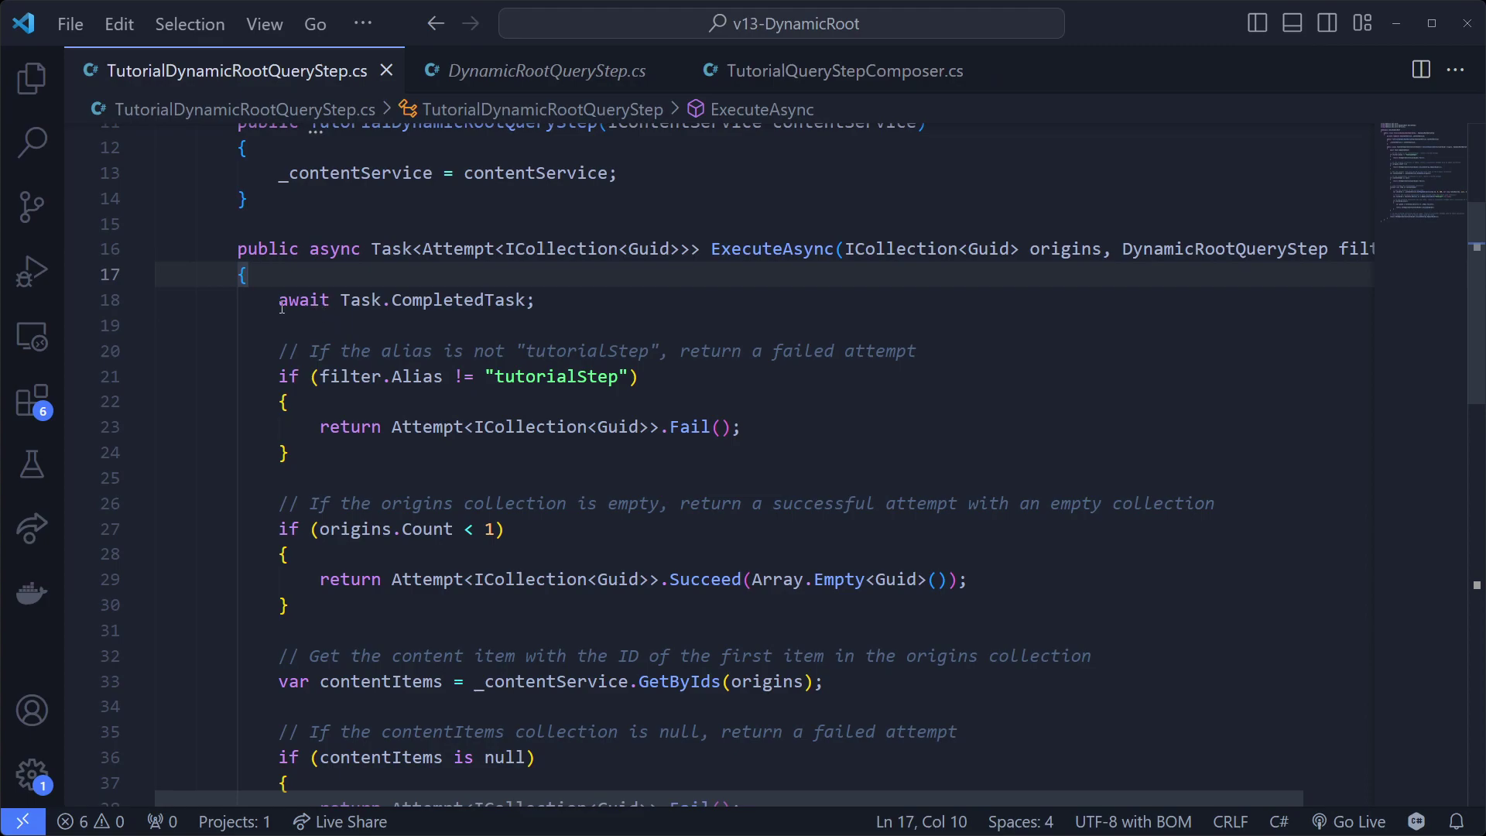
{"action": "left_click_drag", "start_coordinate": [280, 302], "coordinate": [528, 300]}
{"action": "left_click", "coordinate": [338, 285]}
{"action": "left_click", "coordinate": [353, 407]}
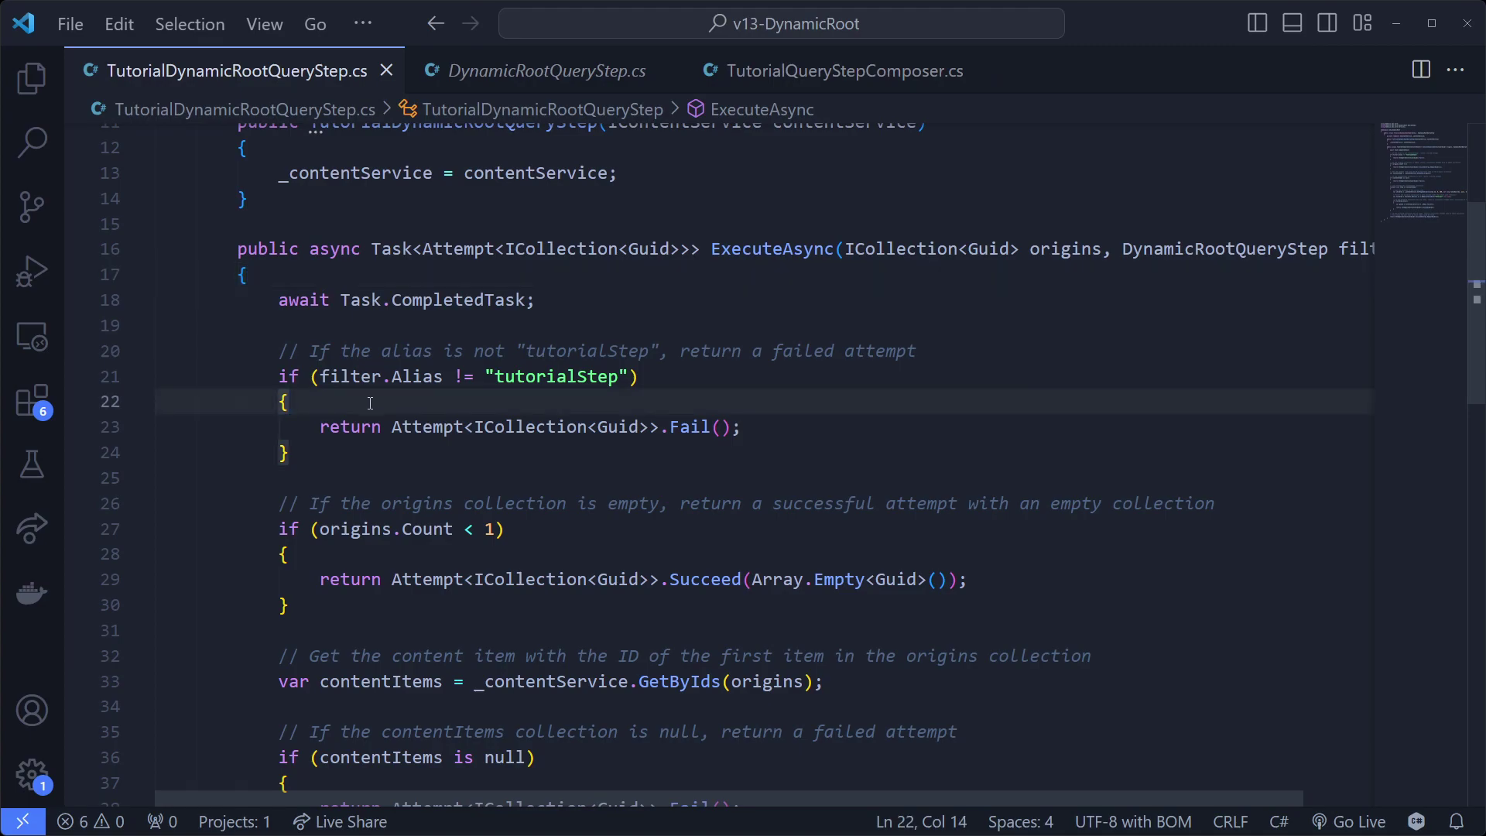
{"action": "scroll", "coordinate": [370, 403], "scroll_direction": "up", "scroll_amount": 3}
{"action": "double_click", "coordinate": [811, 290]}
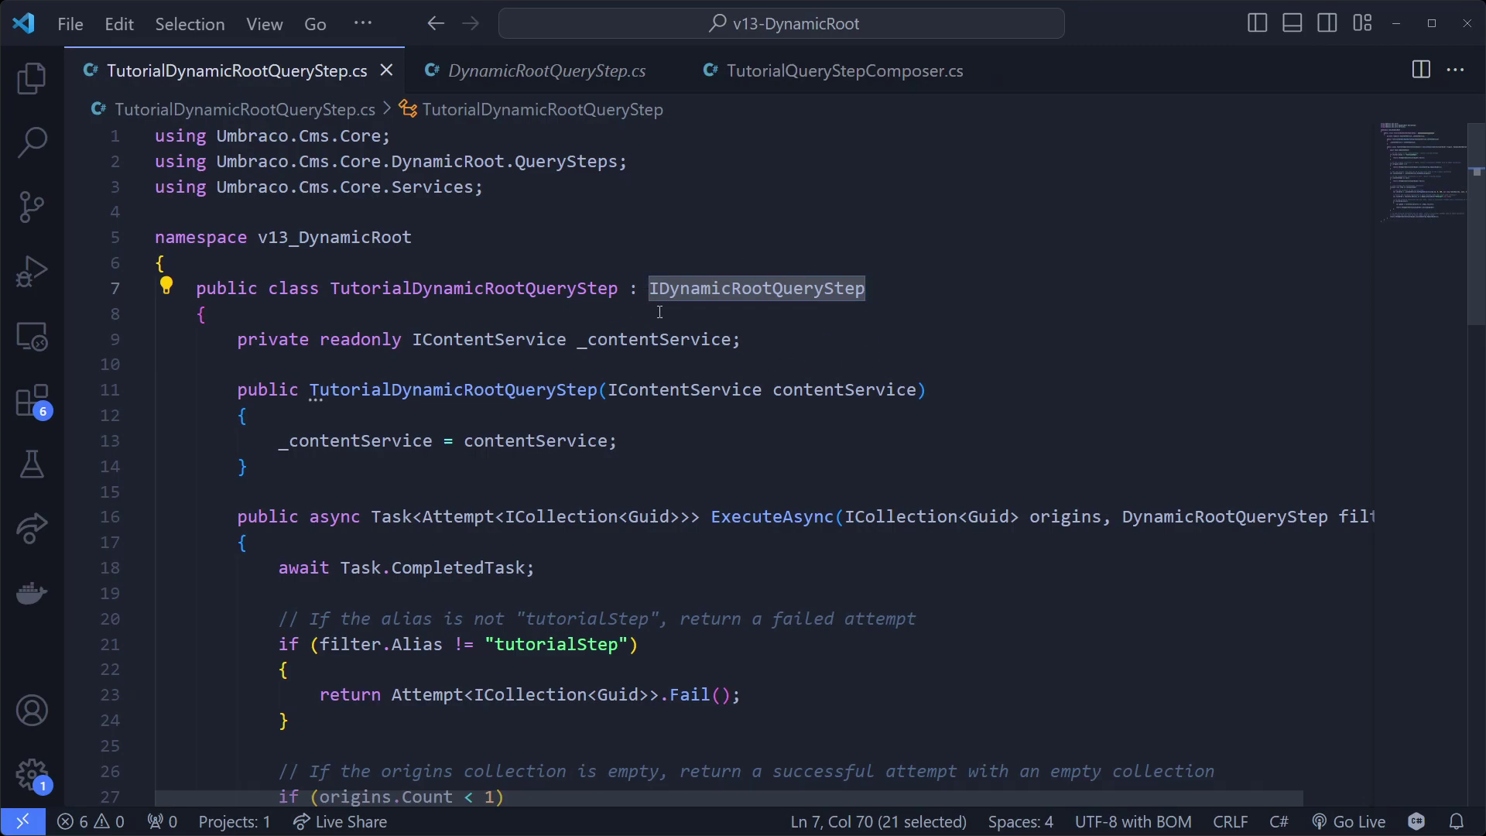
{"action": "scroll", "coordinate": [731, 468], "scroll_direction": "down", "scroll_amount": 2}
{"action": "left_click", "coordinate": [374, 534]}
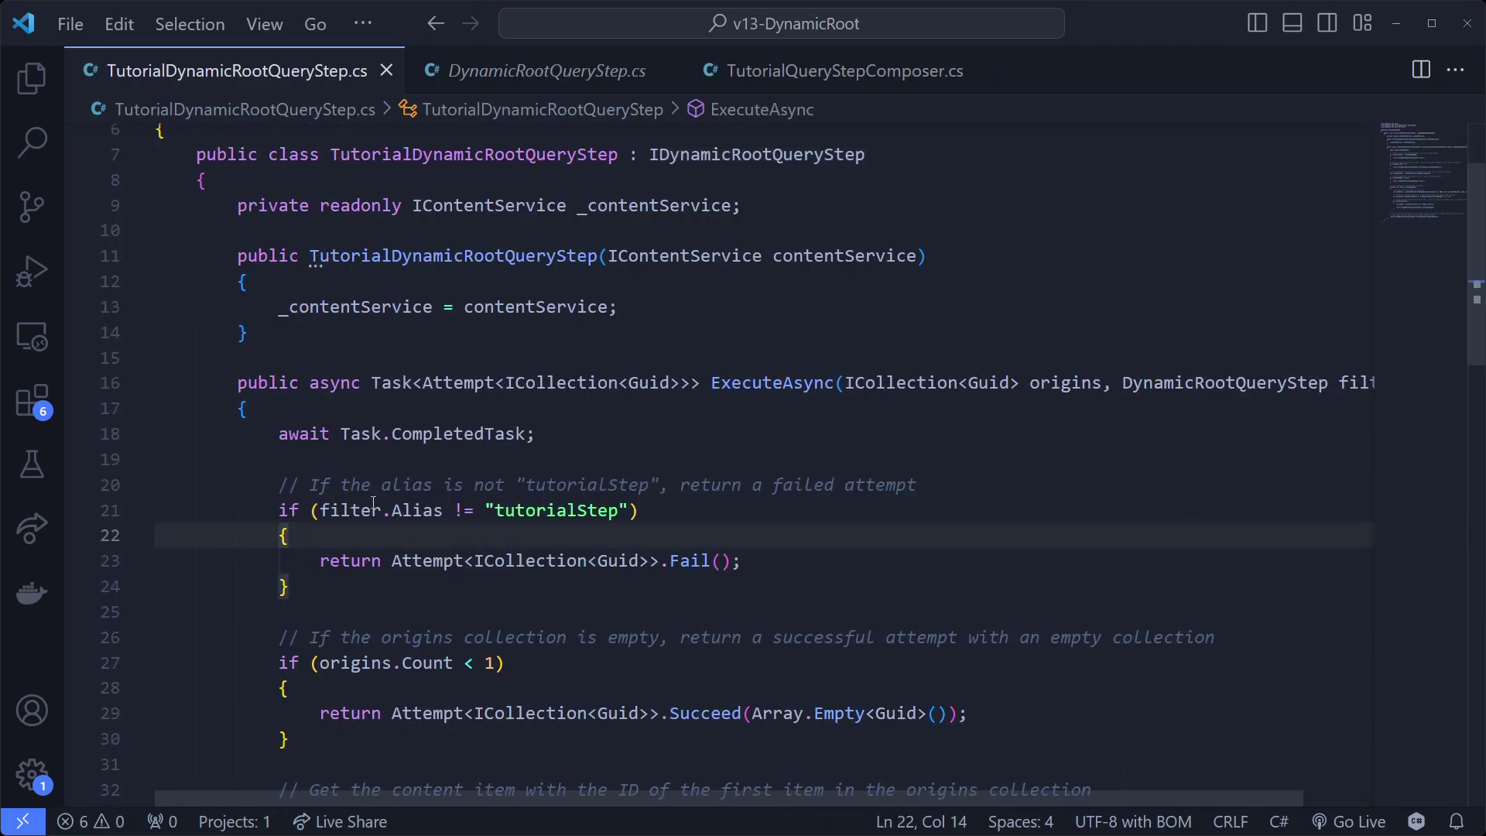
{"action": "double_click", "coordinate": [560, 509]}
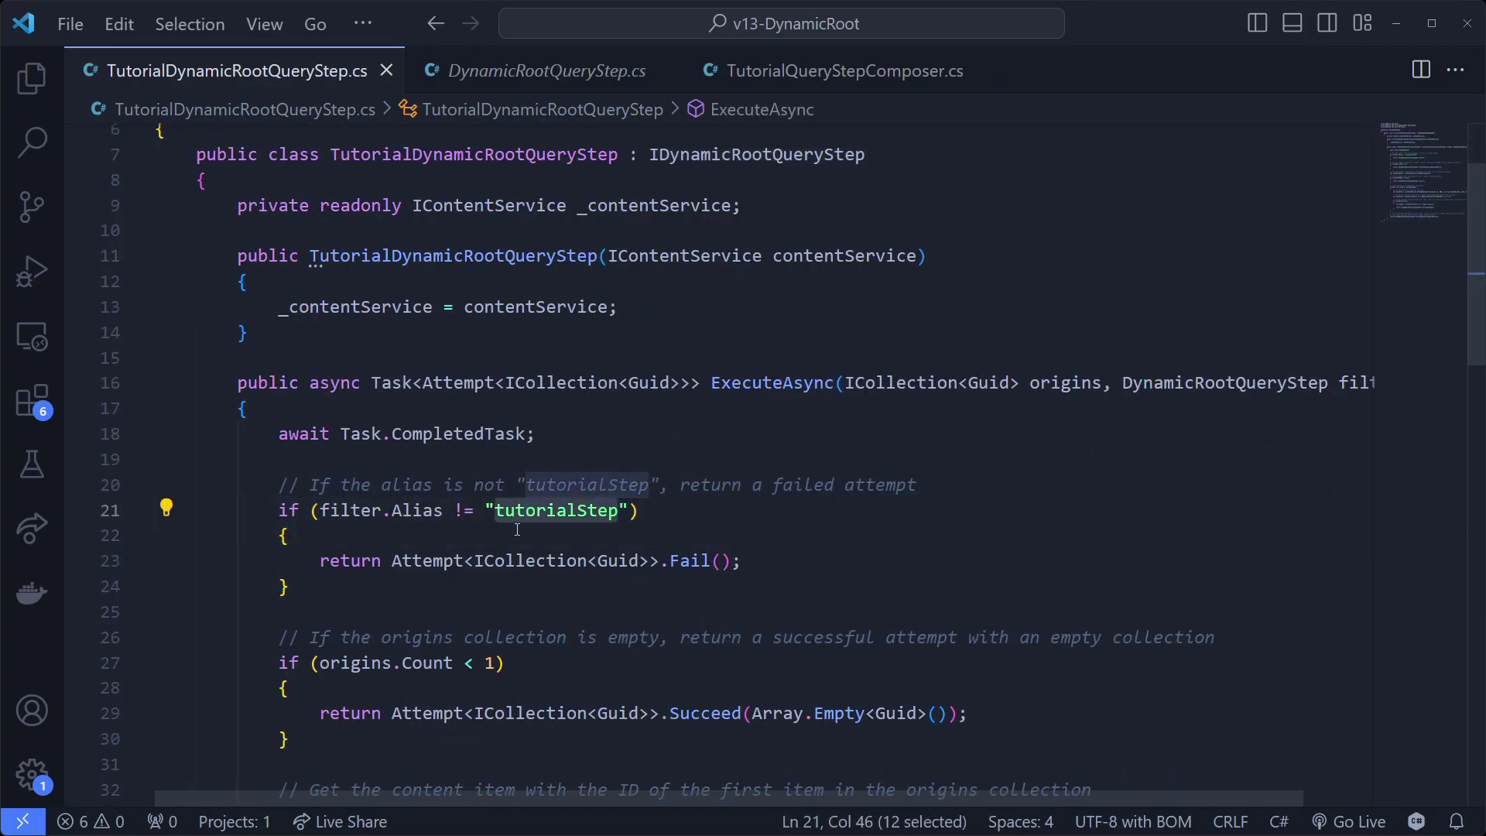
{"action": "left_click", "coordinate": [510, 530]}
{"action": "double_click", "coordinate": [562, 520]}
{"action": "left_click", "coordinate": [554, 510]}
{"action": "left_click", "coordinate": [361, 544]}
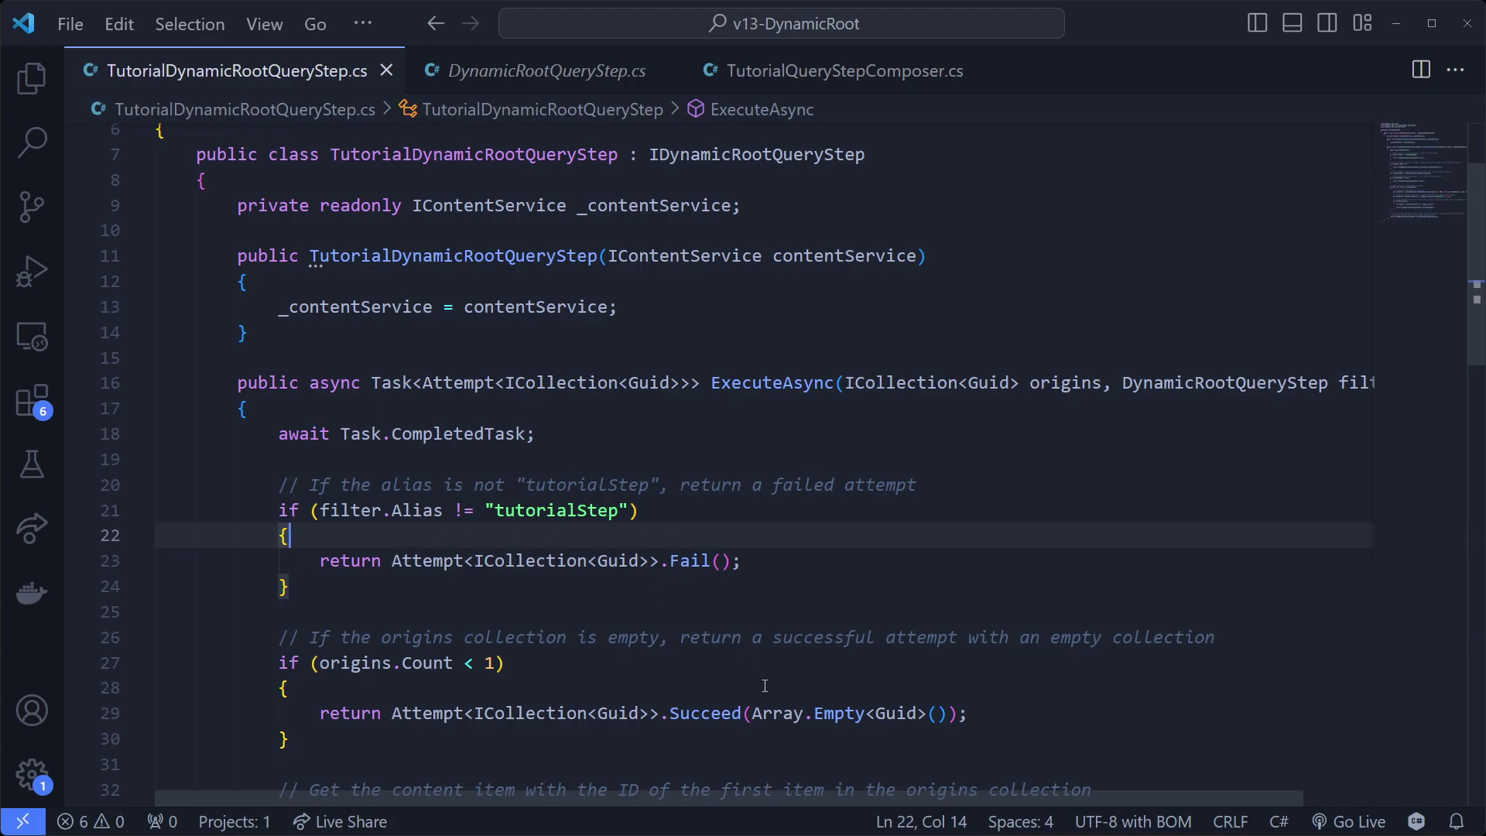
{"action": "key", "text": "Up"}
{"action": "key", "text": "Up"}
{"action": "key", "text": "Up"}
{"action": "key", "text": "Up"}
{"action": "key", "text": "Up"}
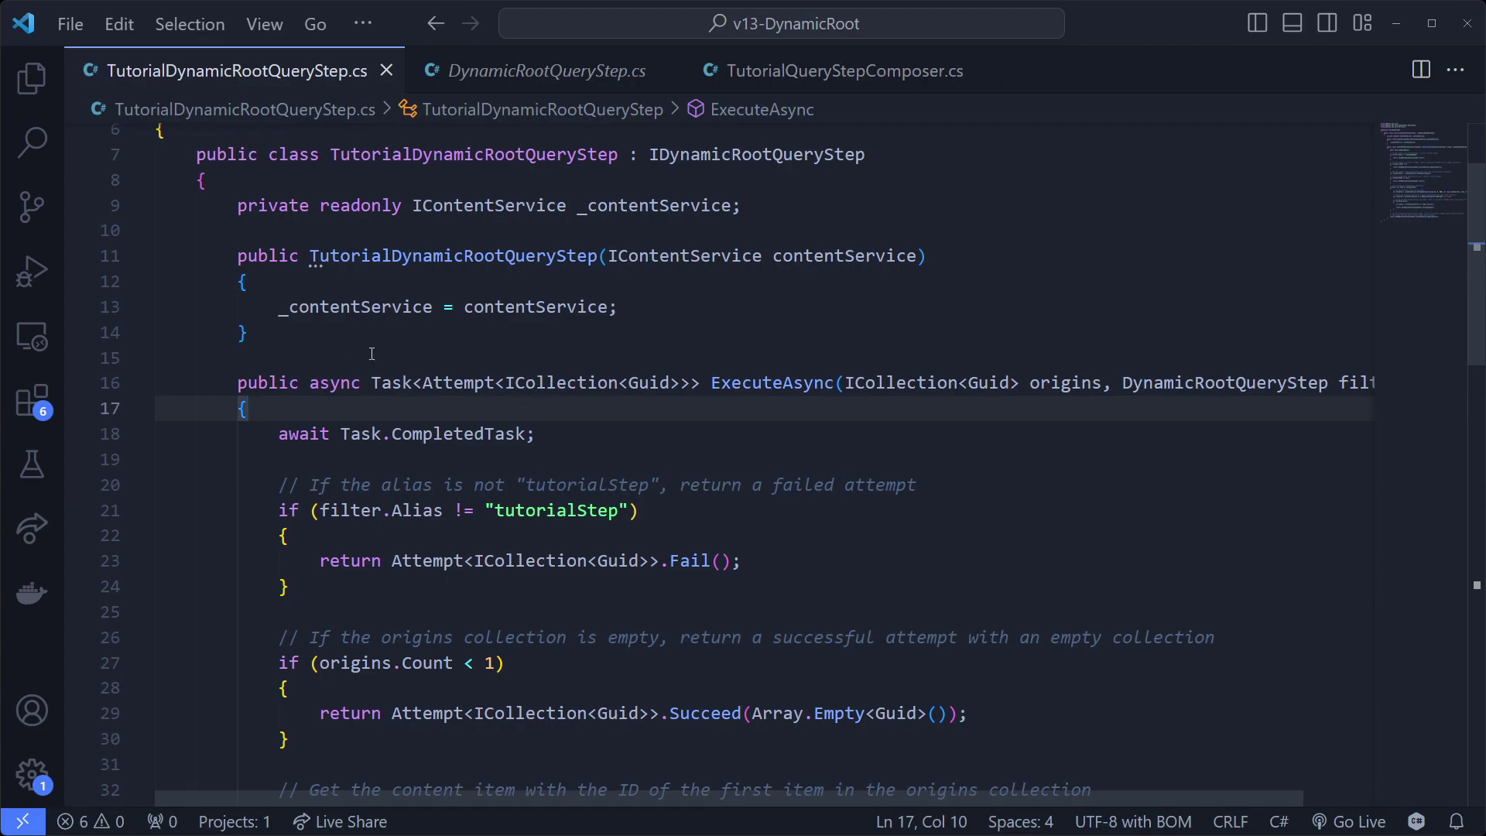
{"action": "scroll", "coordinate": [371, 353], "scroll_direction": "down", "scroll_amount": 2}
{"action": "left_click", "coordinate": [310, 554]}
{"action": "left_click_drag", "start_coordinate": [319, 579], "coordinate": [975, 590]}
{"action": "left_click", "coordinate": [380, 597]}
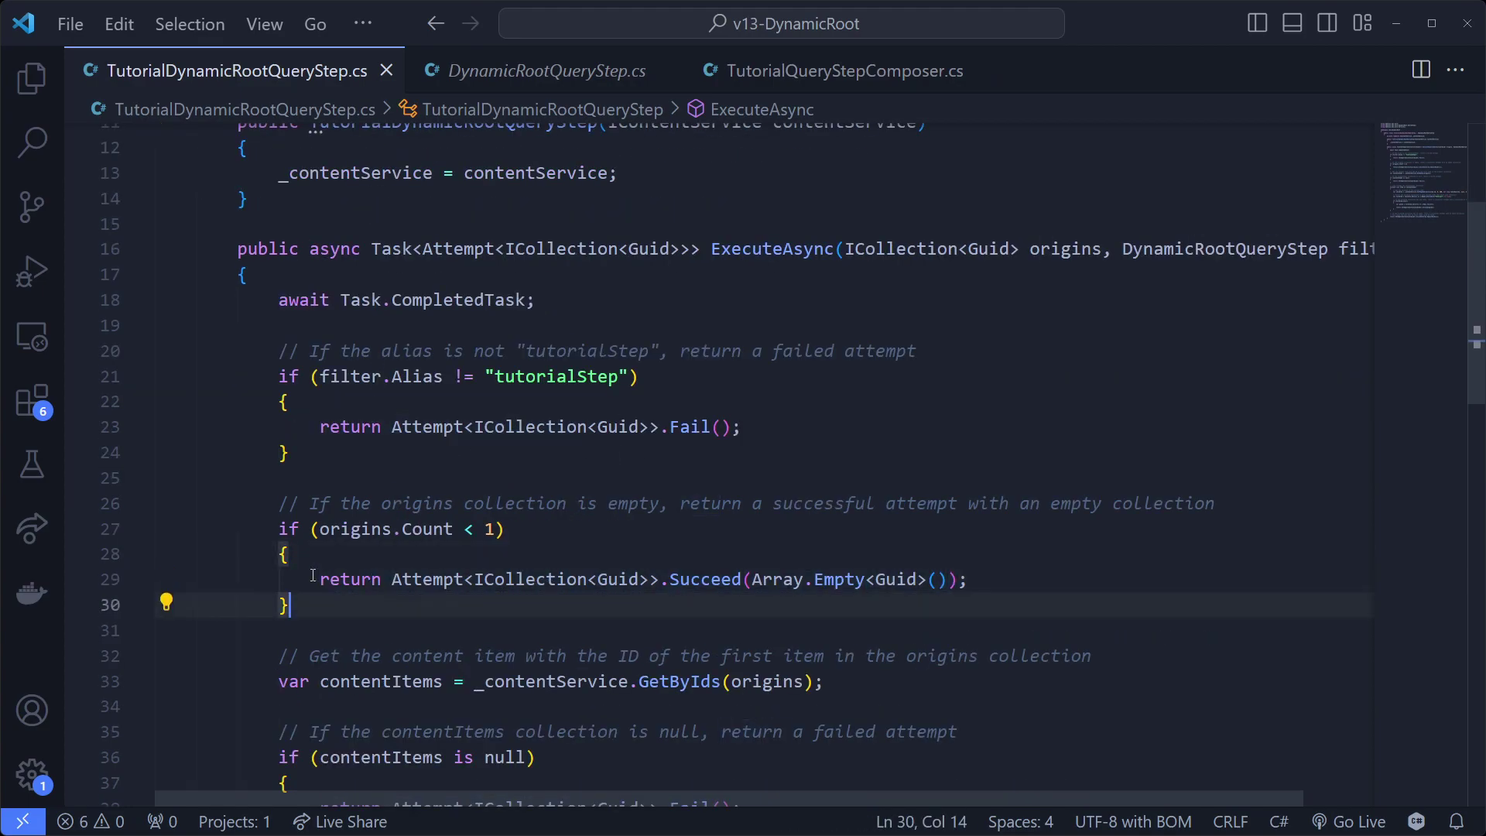
{"action": "left_click_drag", "start_coordinate": [319, 579], "coordinate": [987, 577]}
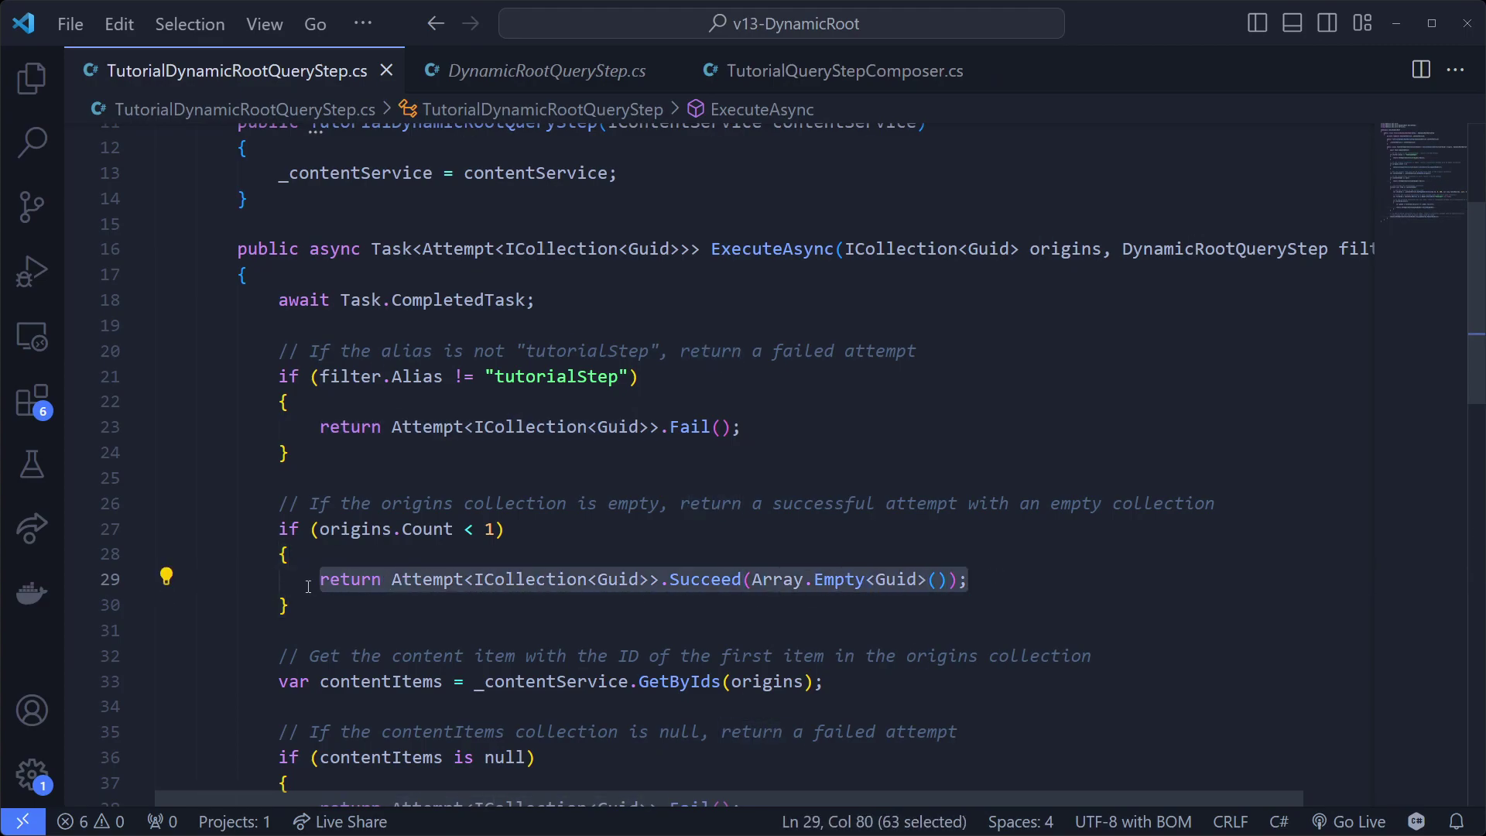
{"action": "key", "text": "Down"}
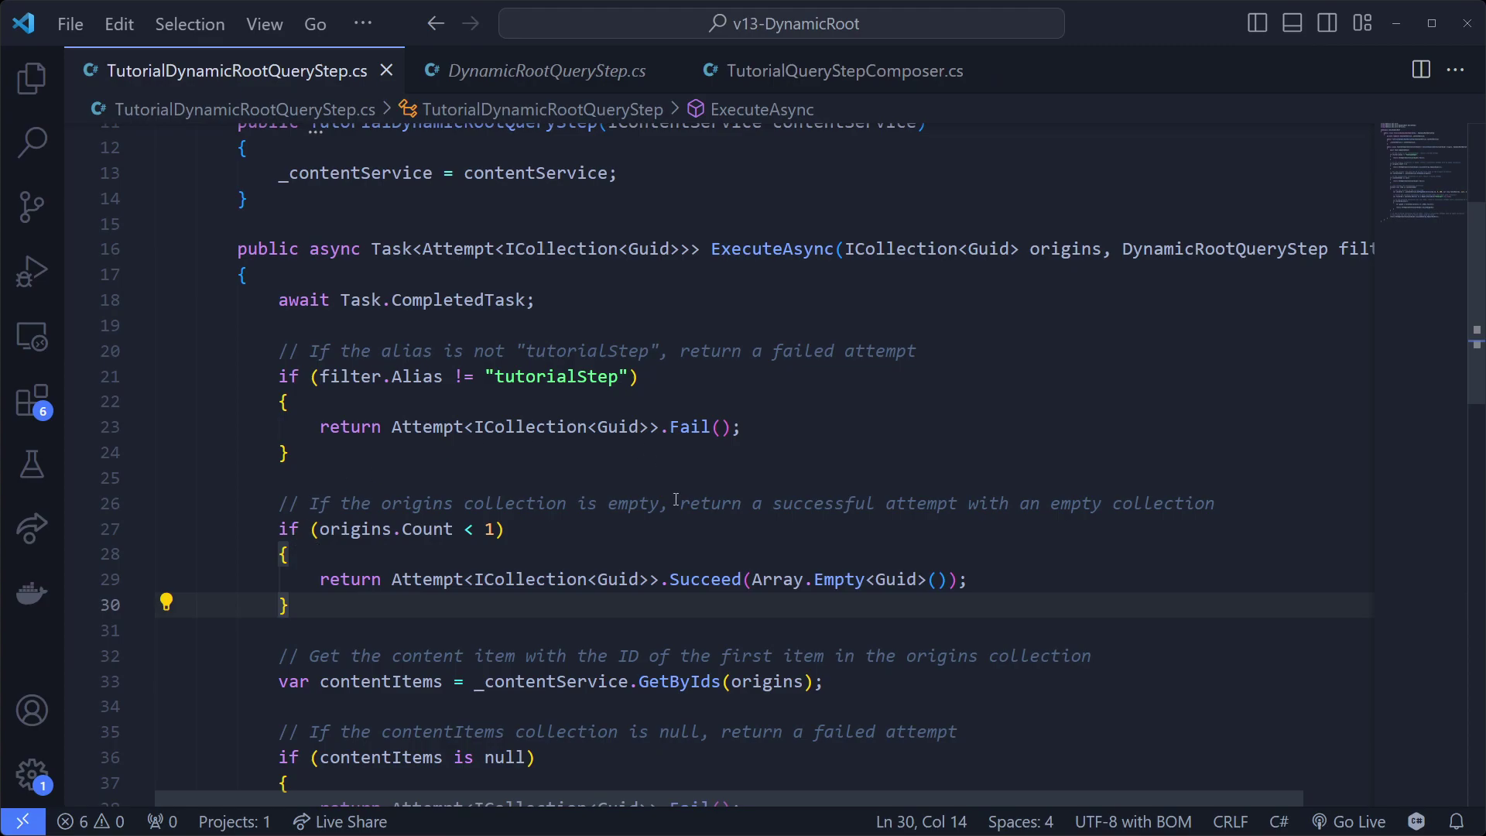
{"action": "left_click_drag", "start_coordinate": [439, 619], "coordinate": [279, 529]}
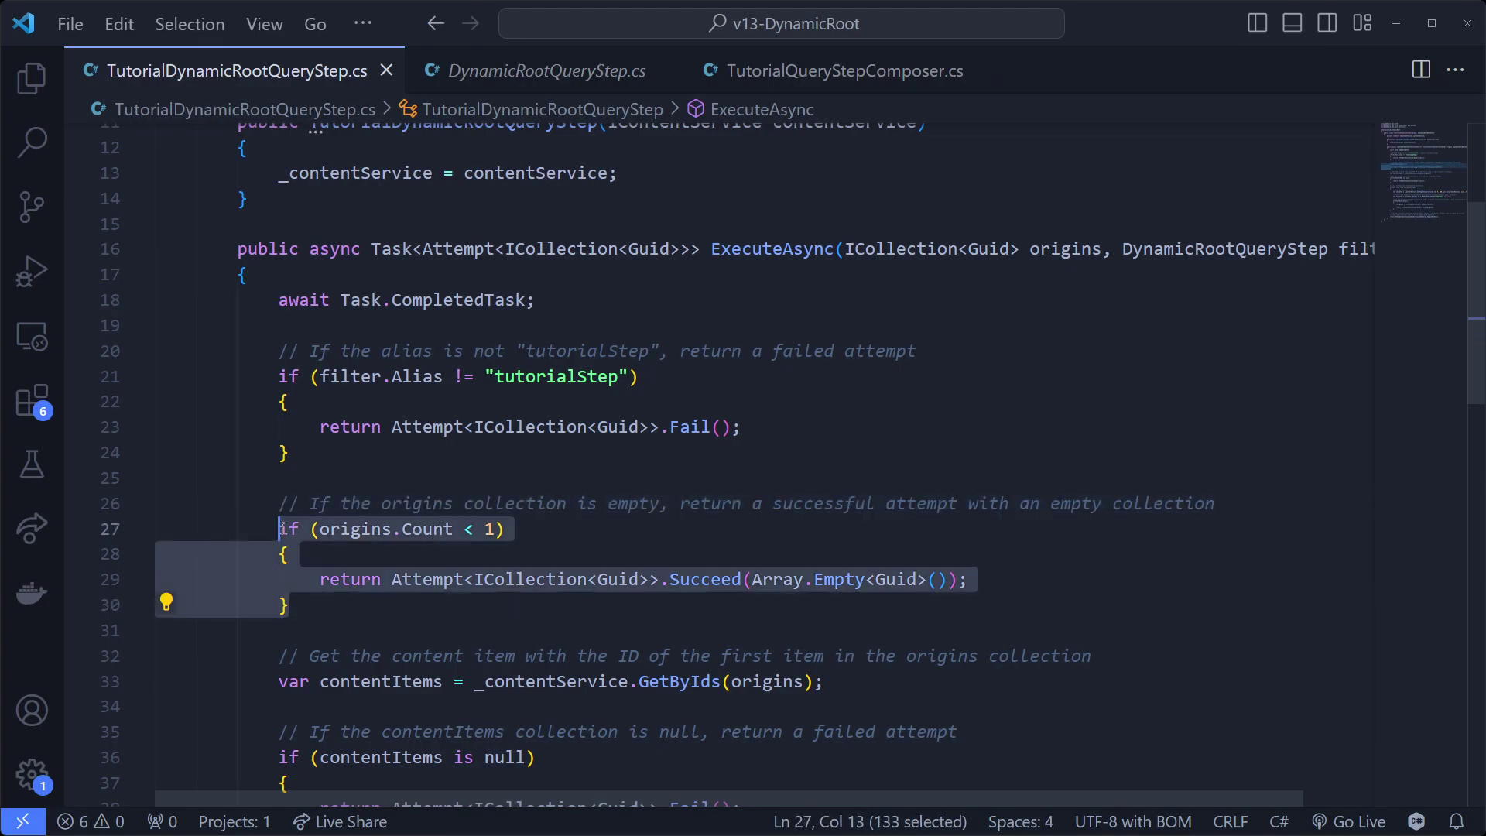
{"action": "left_click", "coordinate": [373, 614]}
{"action": "scroll", "coordinate": [374, 613], "scroll_direction": "down", "scroll_amount": 2}
{"action": "left_click_drag", "start_coordinate": [374, 472], "coordinate": [280, 217]}
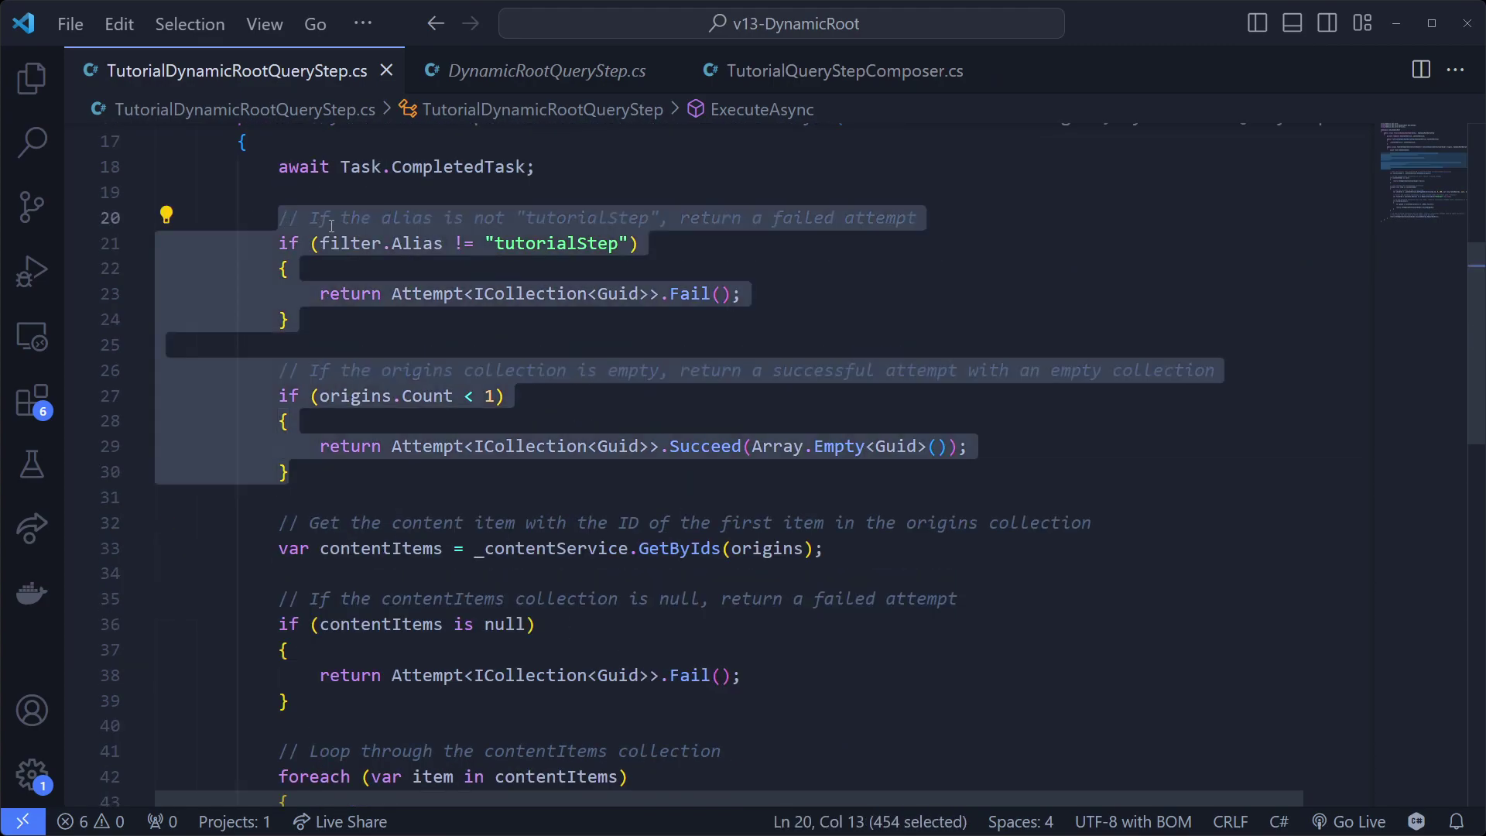
{"action": "scroll", "coordinate": [309, 341], "scroll_direction": "up", "scroll_amount": 1}
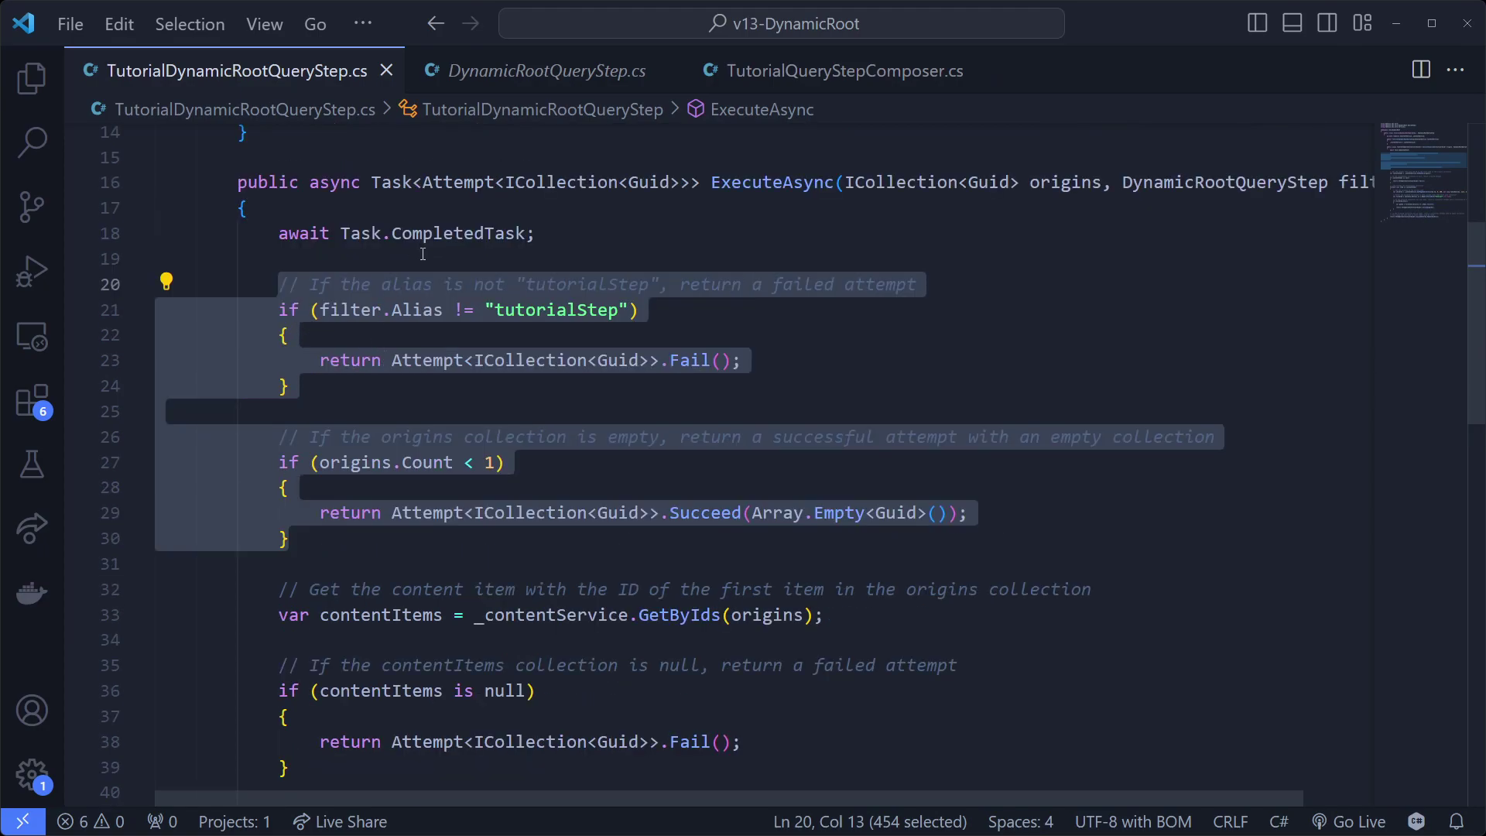
{"action": "left_click", "coordinate": [367, 337]}
{"action": "left_click_drag", "start_coordinate": [319, 309], "coordinate": [566, 310]}
{"action": "left_click_drag", "start_coordinate": [320, 462], "coordinate": [495, 461]}
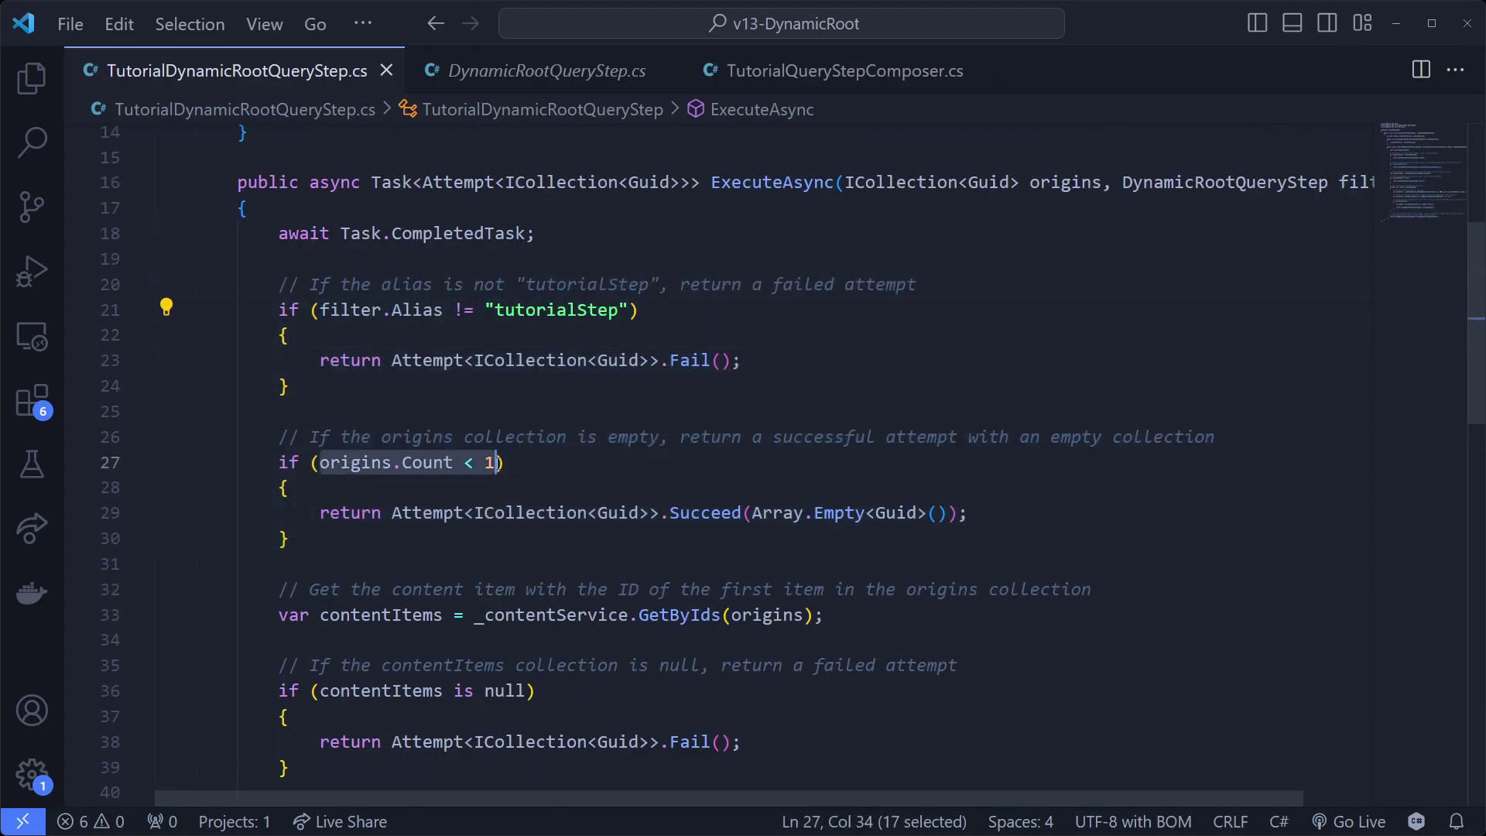
{"action": "left_click", "coordinate": [358, 379]}
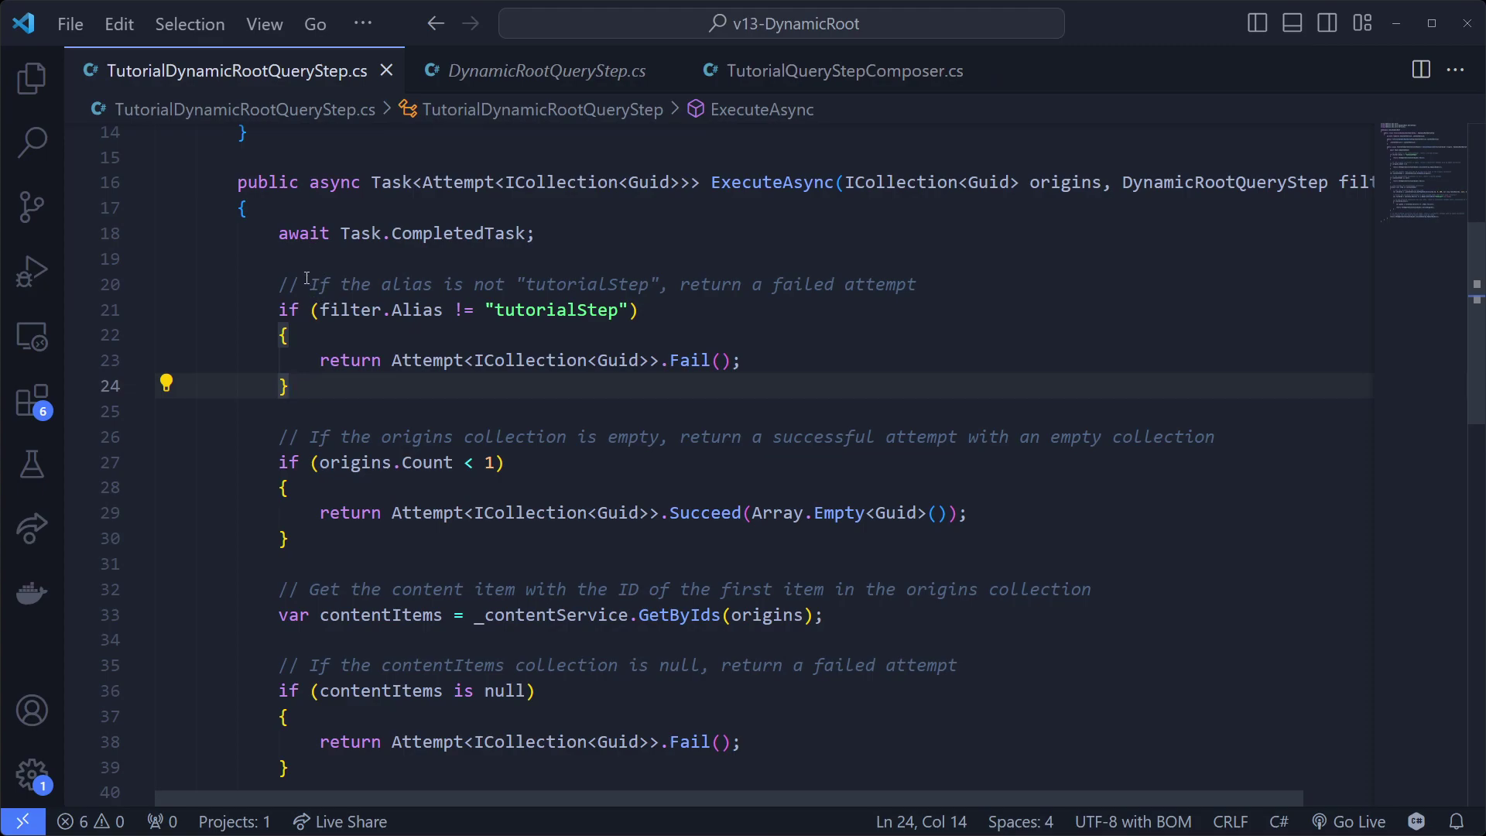
{"action": "left_click", "coordinate": [341, 540]}
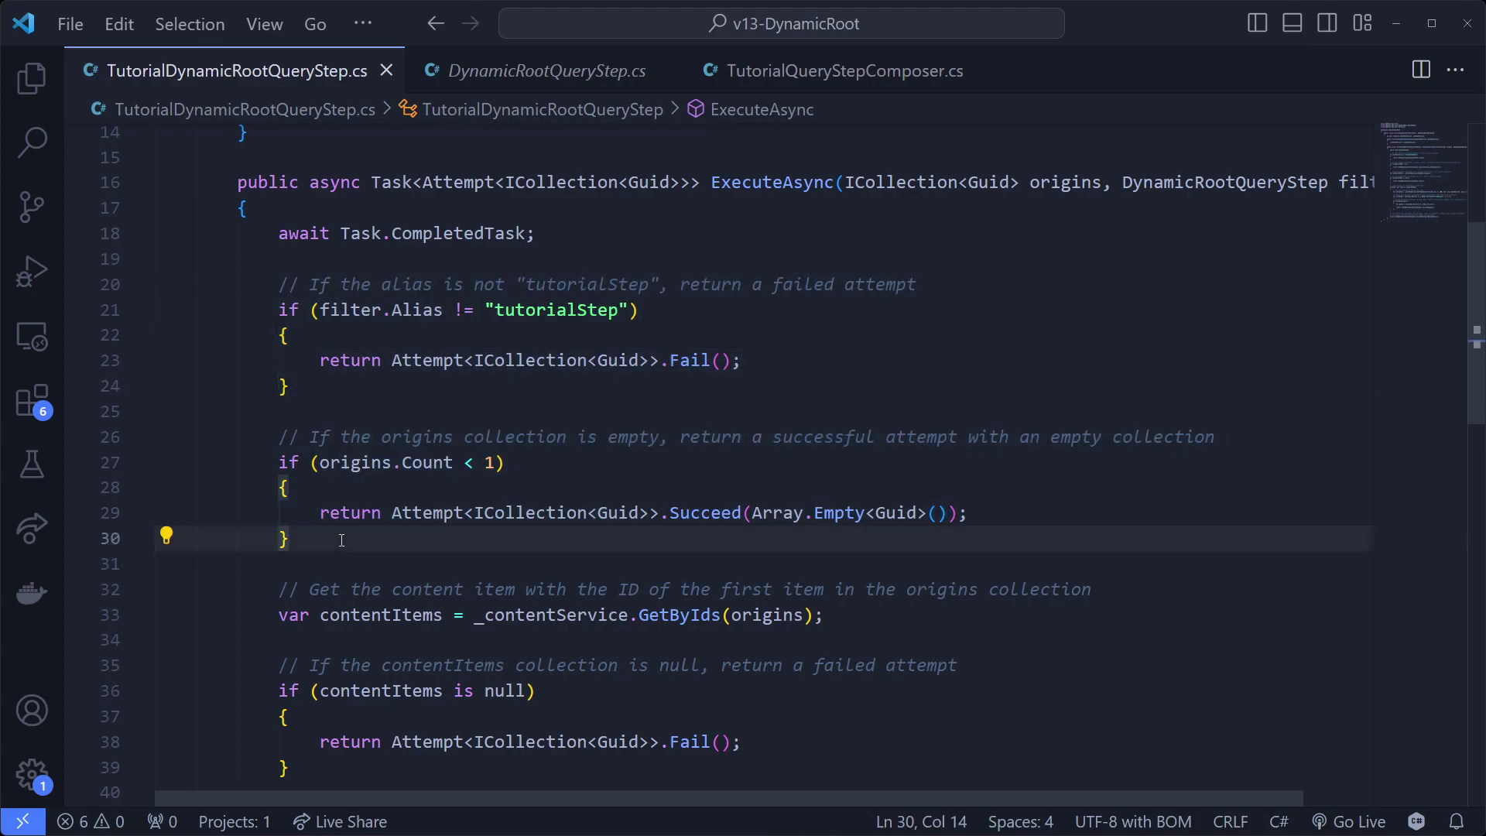
{"action": "scroll", "coordinate": [341, 540], "scroll_direction": "down", "scroll_amount": 5}
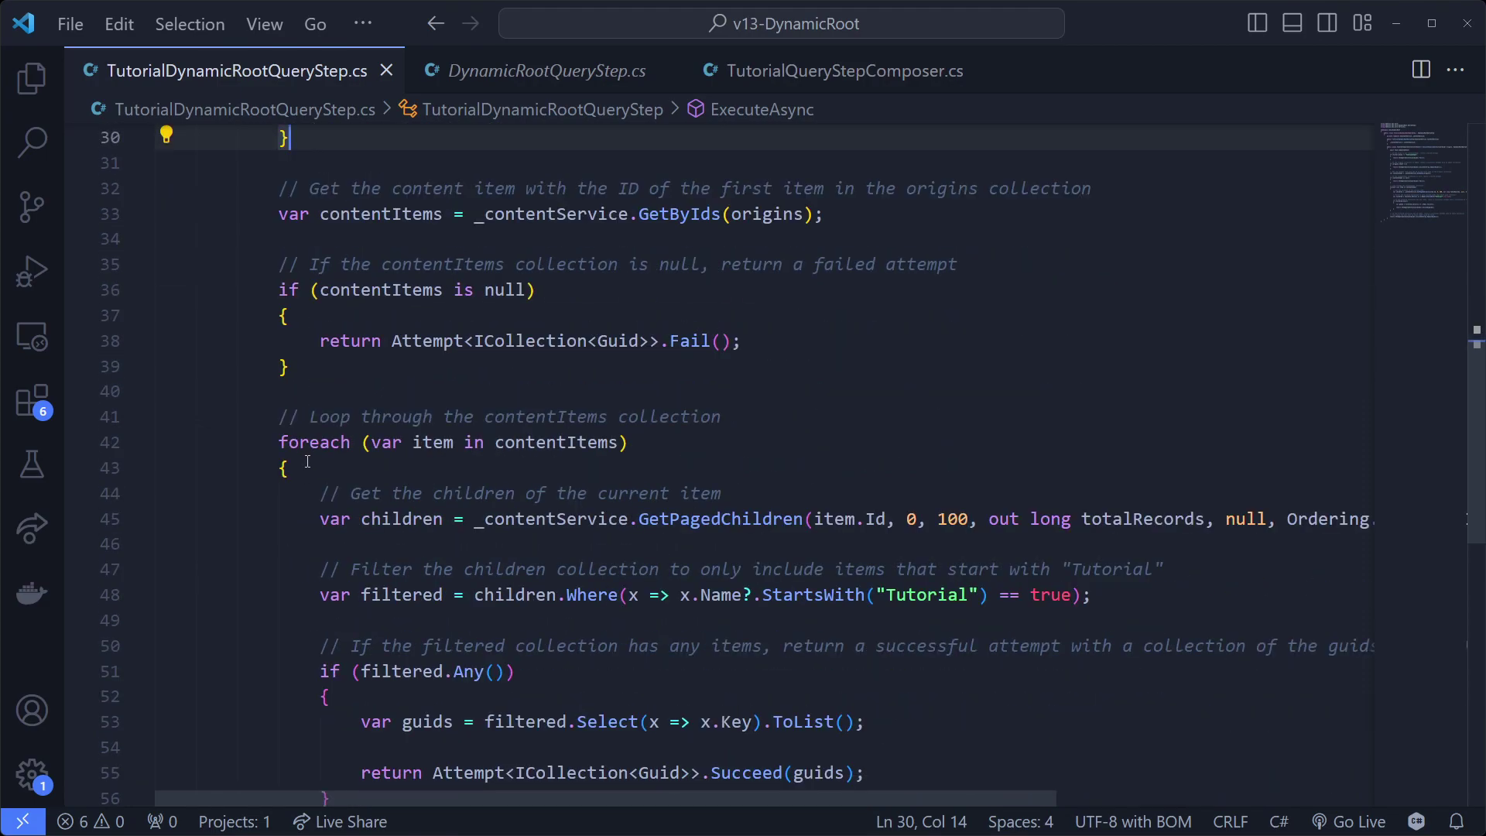
{"action": "scroll", "coordinate": [494, 202], "scroll_direction": "down", "scroll_amount": 1}
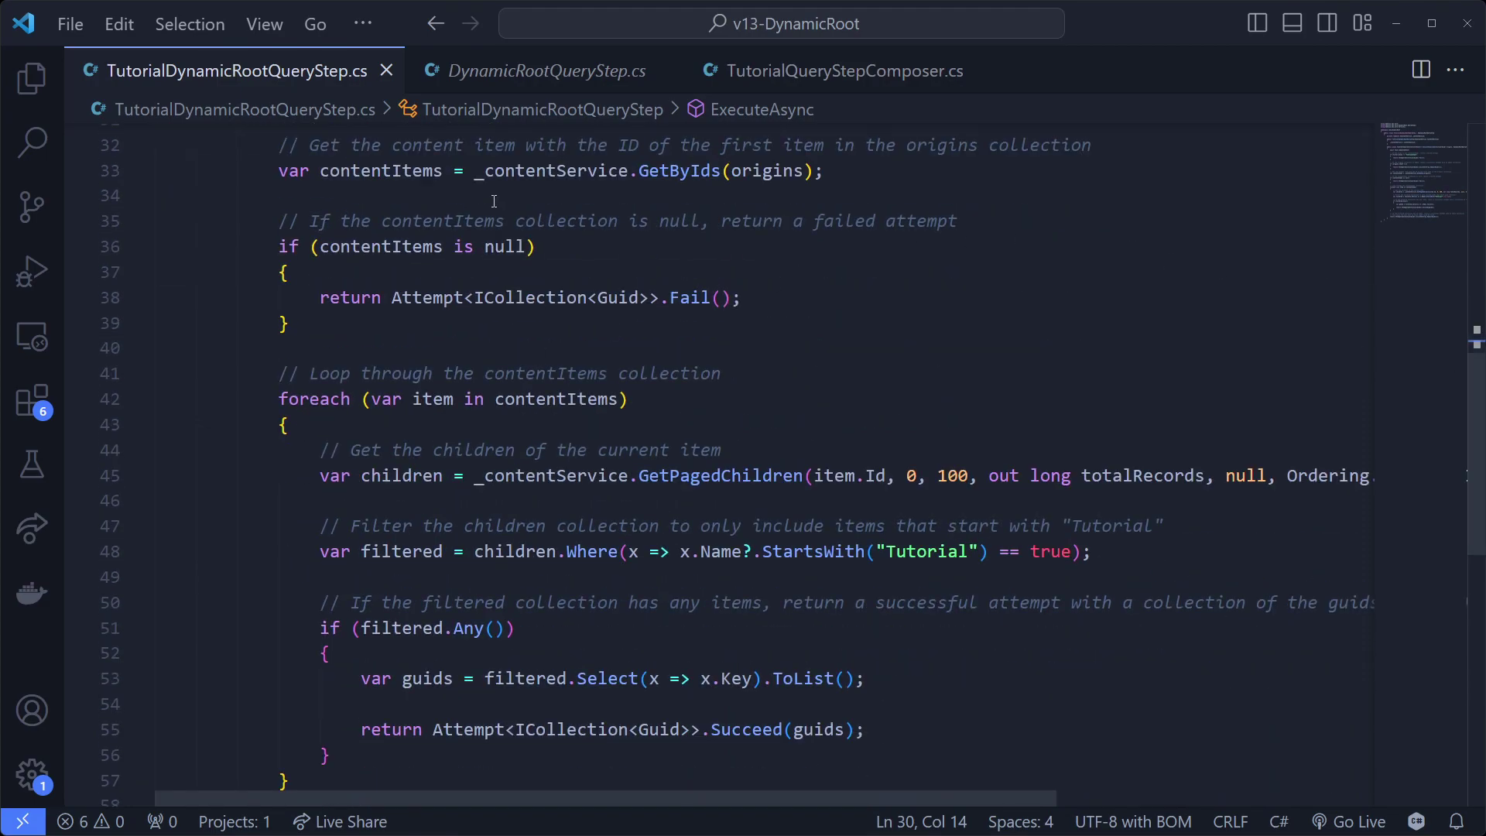
{"action": "left_click", "coordinate": [591, 193]}
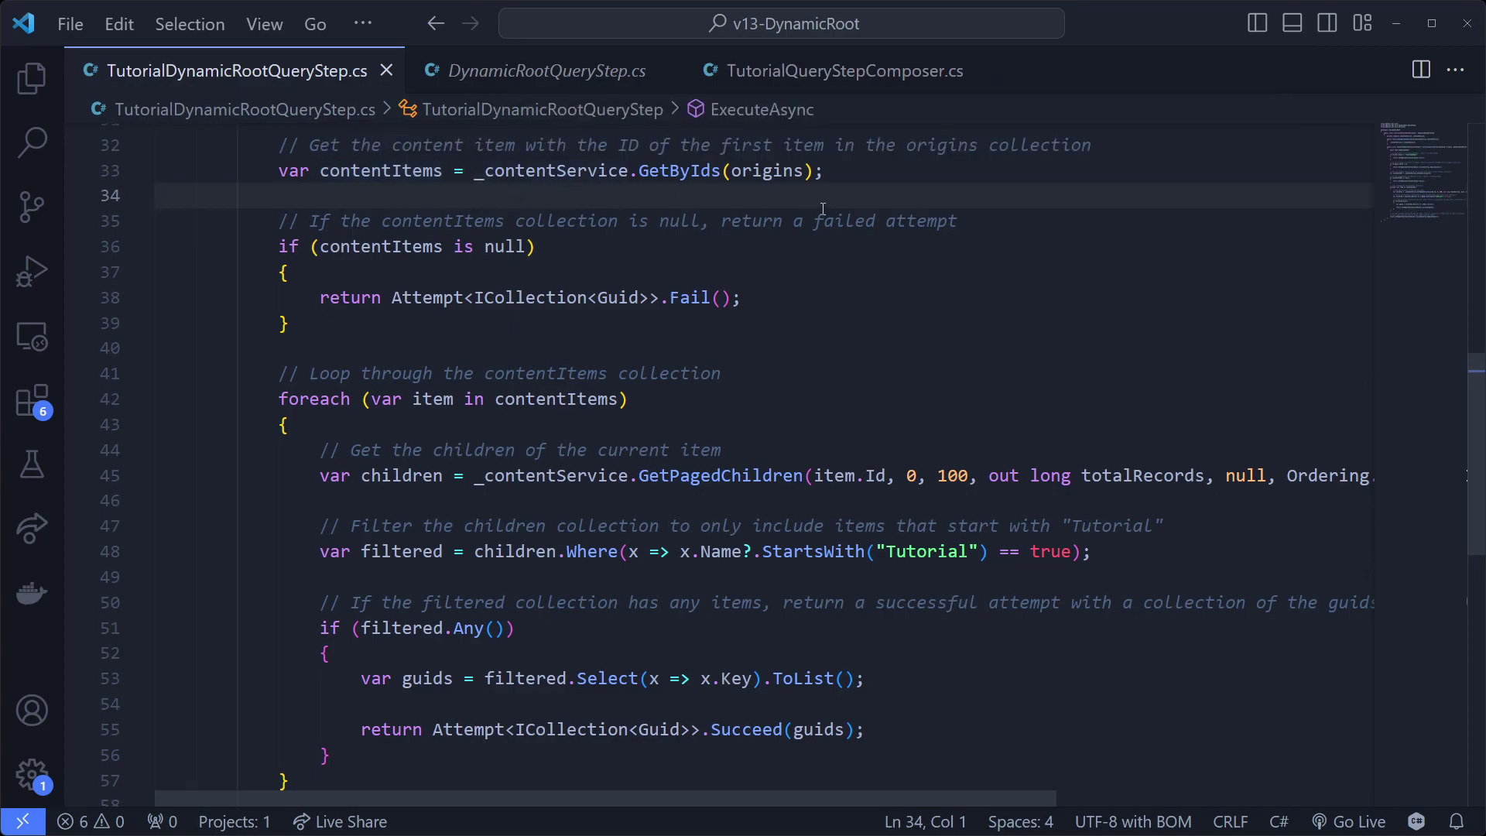
{"action": "mouse_move", "coordinate": [774, 172]}
{"action": "mouse_move", "coordinate": [329, 174]}
{"action": "mouse_move", "coordinate": [403, 172]}
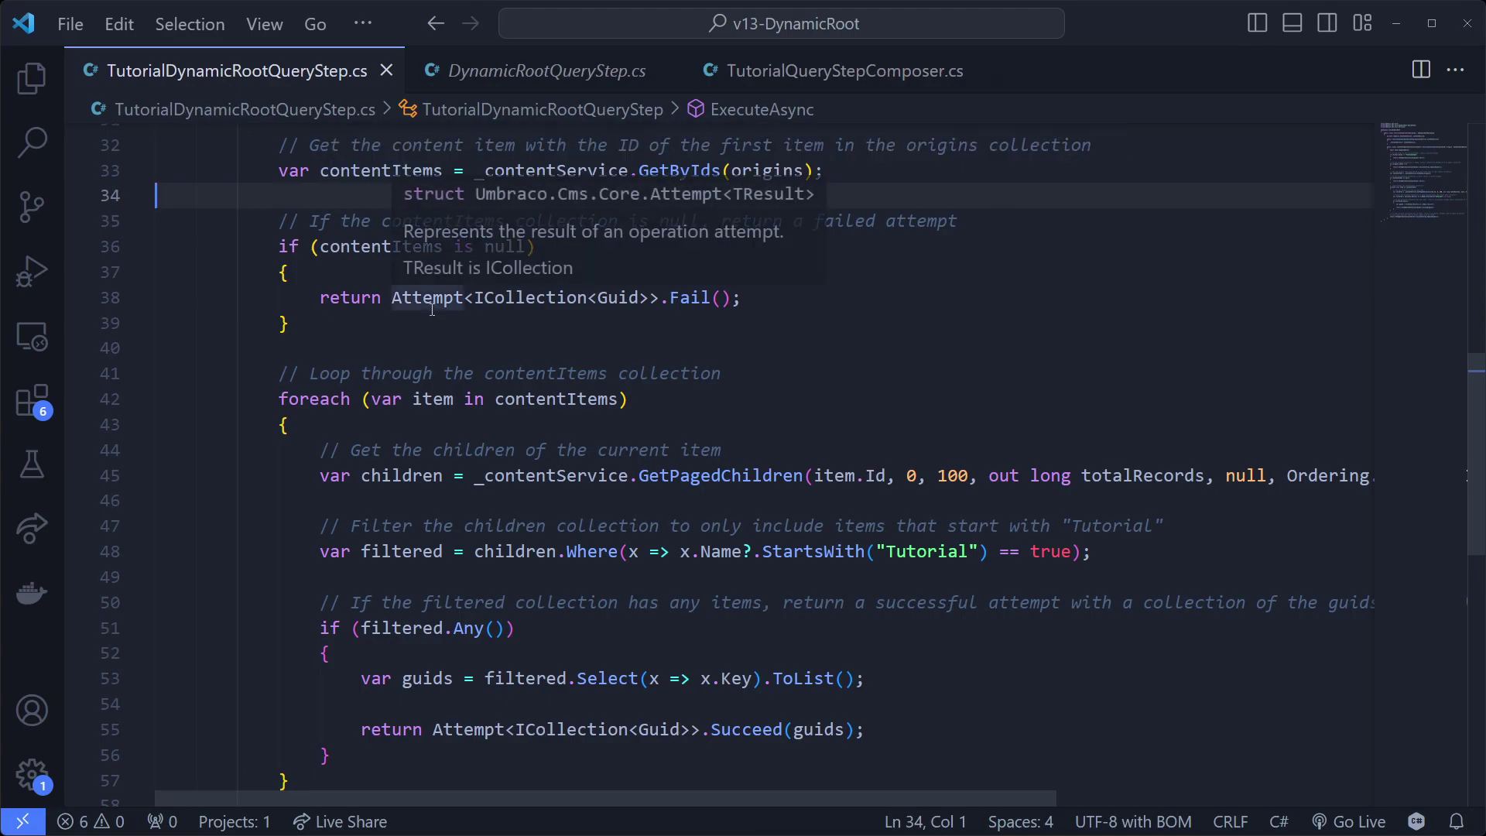
{"action": "scroll", "coordinate": [513, 283], "scroll_direction": "down", "scroll_amount": 1}
{"action": "left_click", "coordinate": [513, 283]}
{"action": "scroll", "coordinate": [513, 284], "scroll_direction": "down", "scroll_amount": 2}
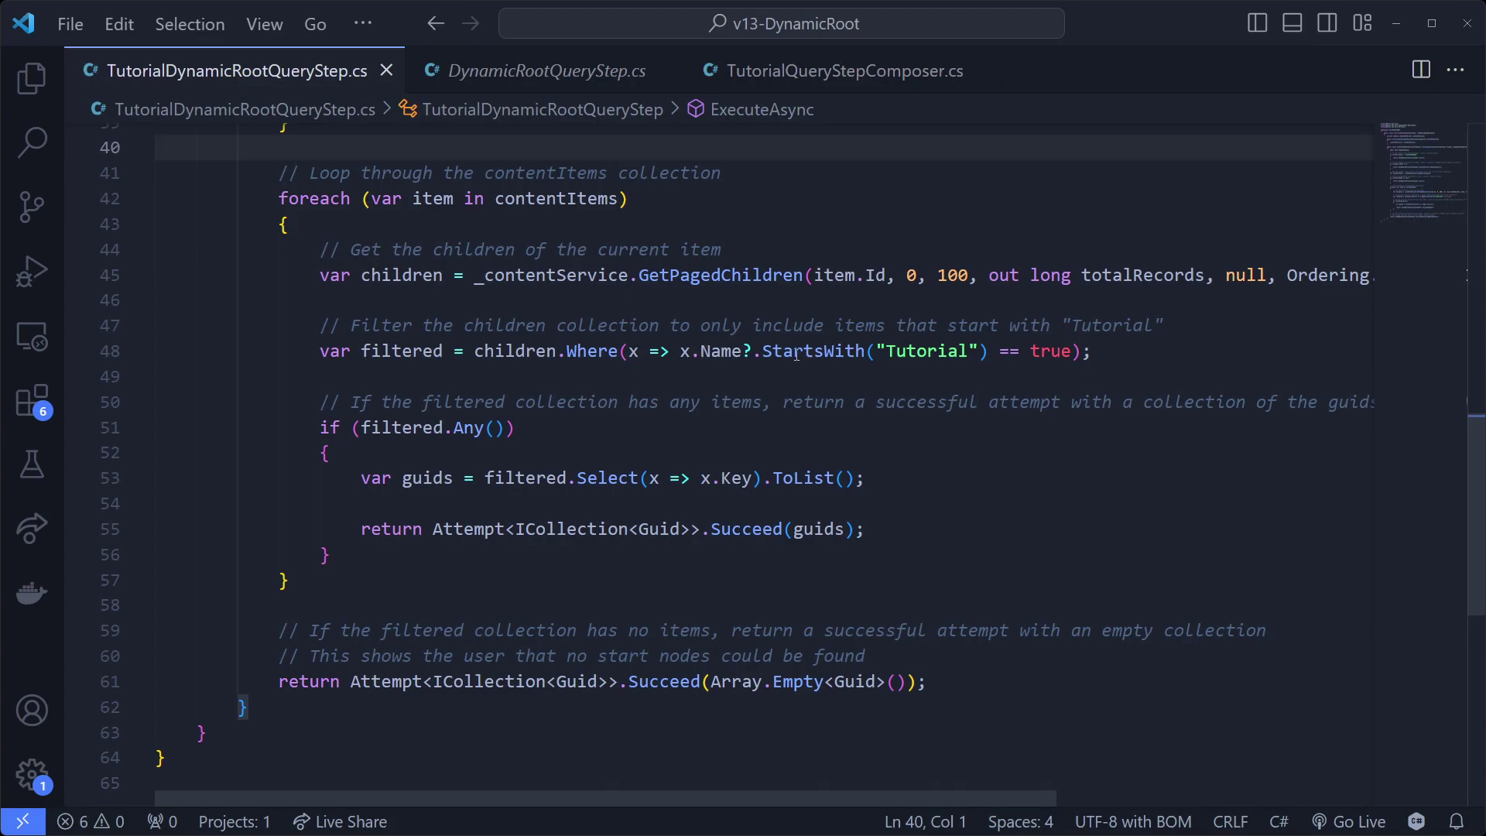
{"action": "double_click", "coordinate": [909, 354]}
{"action": "left_click", "coordinate": [909, 365]}
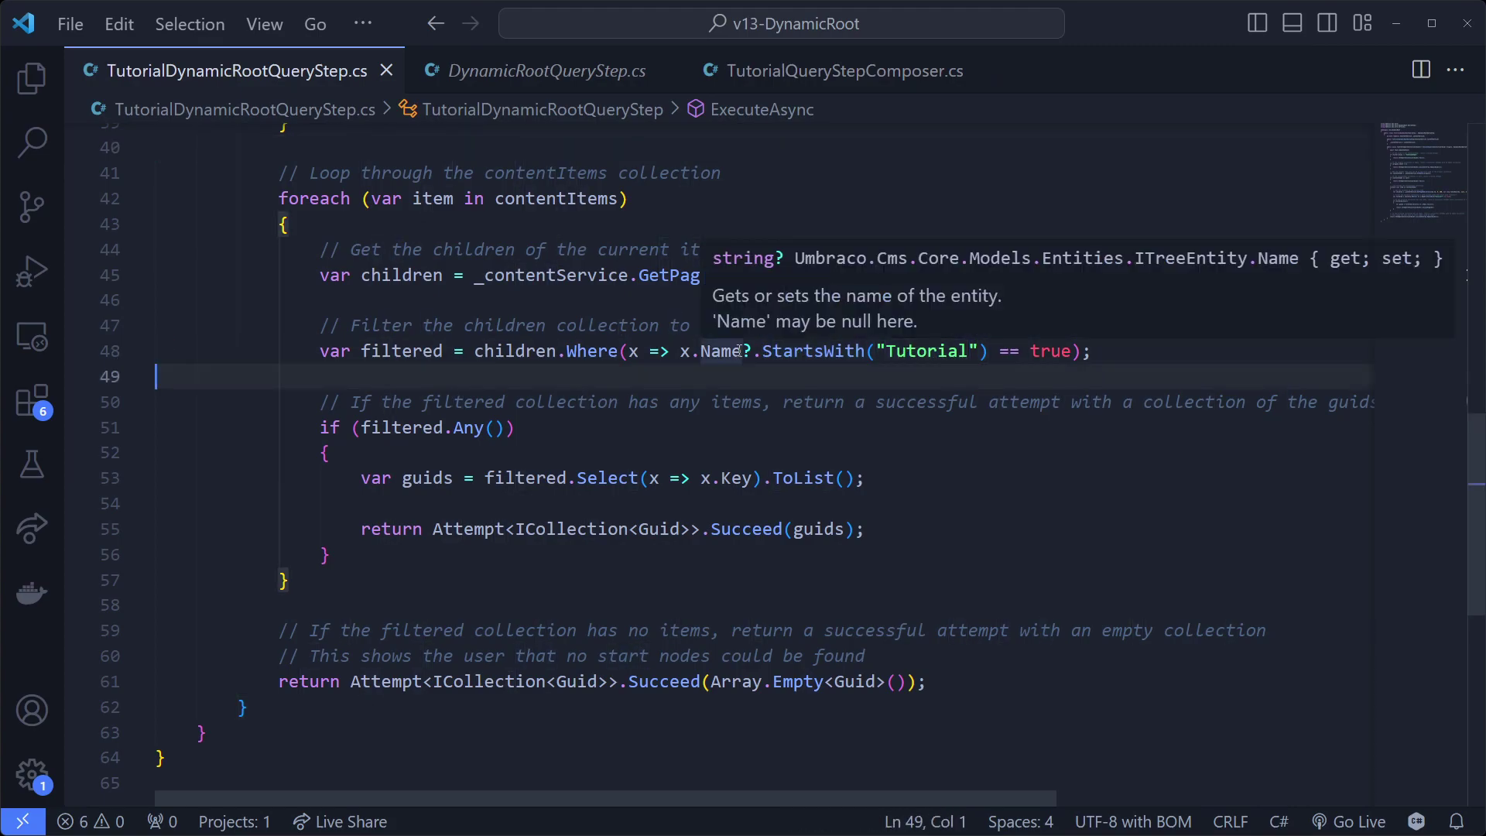
{"action": "double_click", "coordinate": [755, 350]}
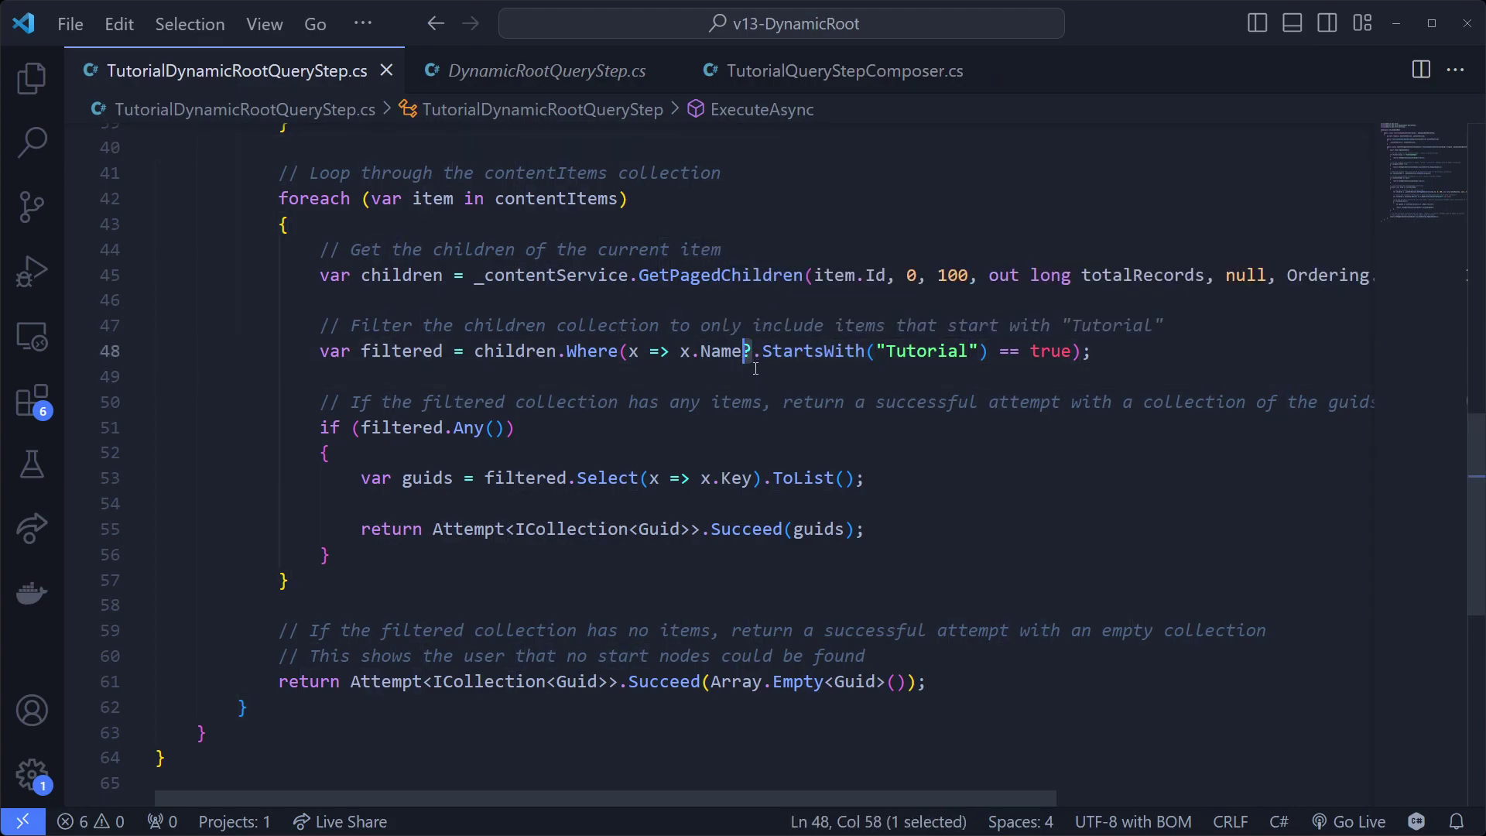
{"action": "left_click", "coordinate": [905, 372]}
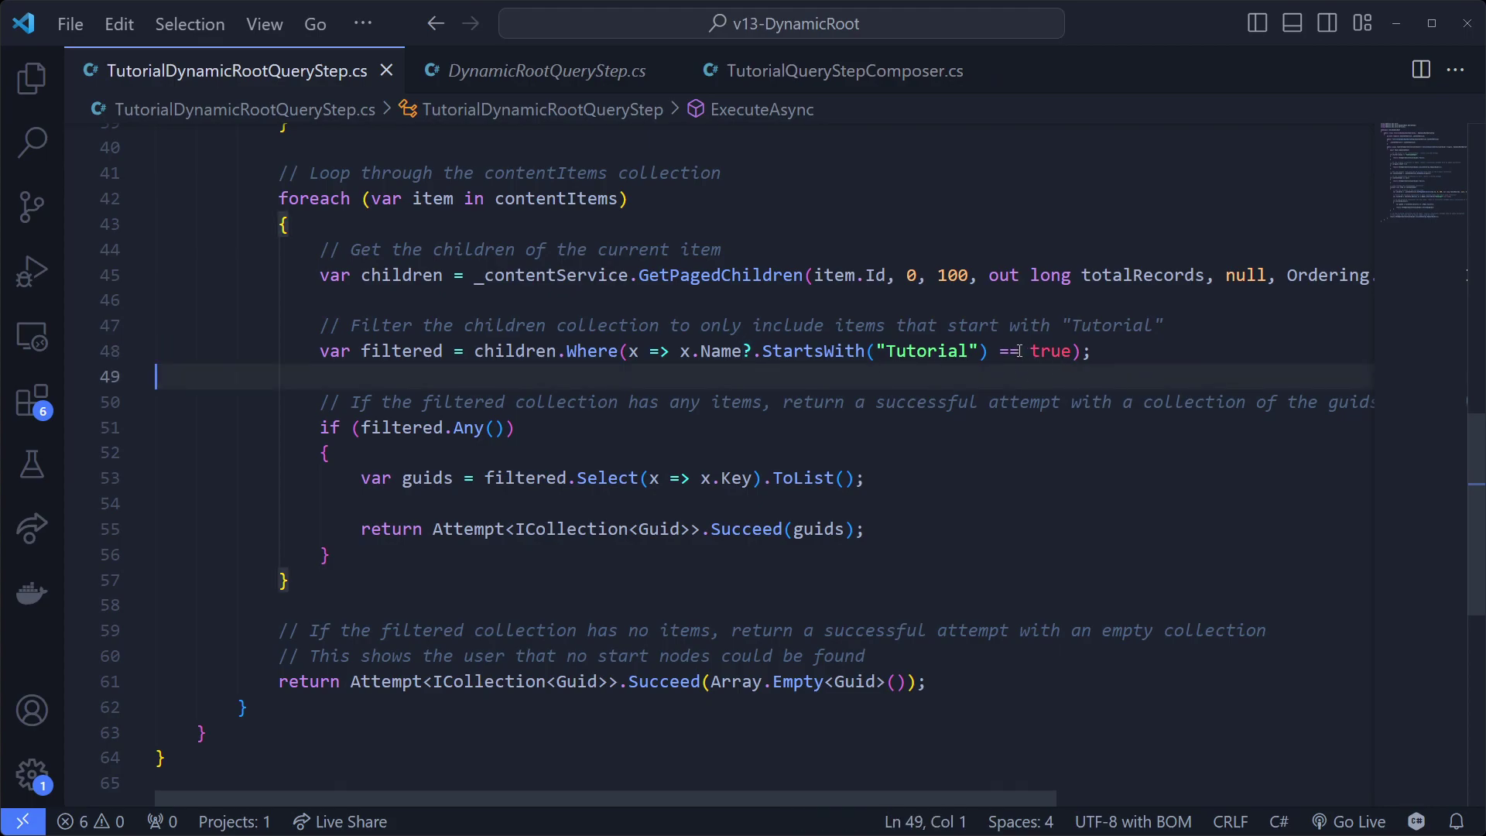
{"action": "double_click", "coordinate": [1050, 351]}
{"action": "left_click", "coordinate": [1049, 375]}
{"action": "left_click", "coordinate": [460, 454]}
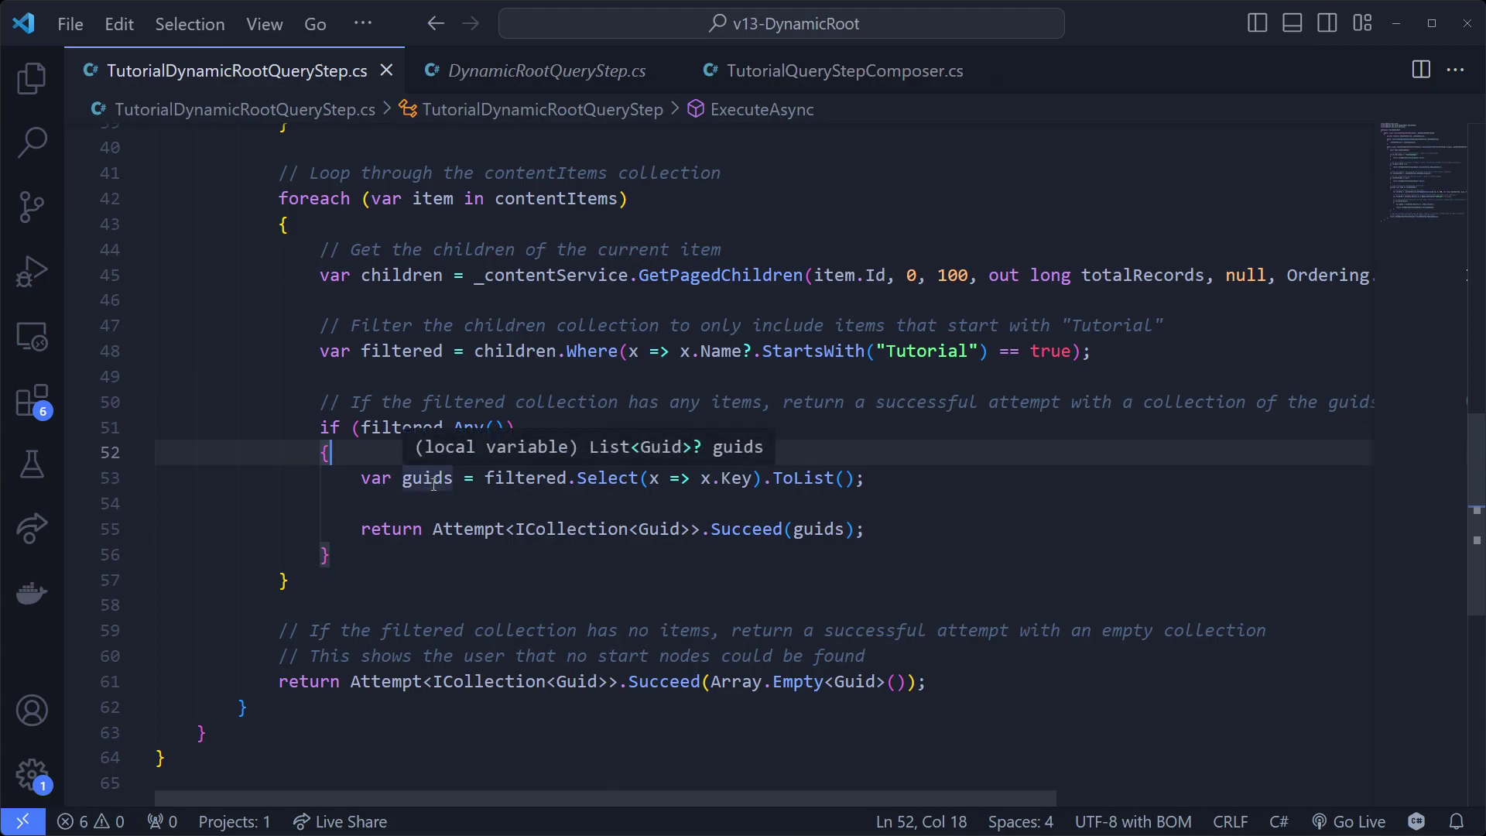
{"action": "left_click_drag", "start_coordinate": [857, 528], "coordinate": [367, 530]}
{"action": "left_click", "coordinate": [366, 529]}
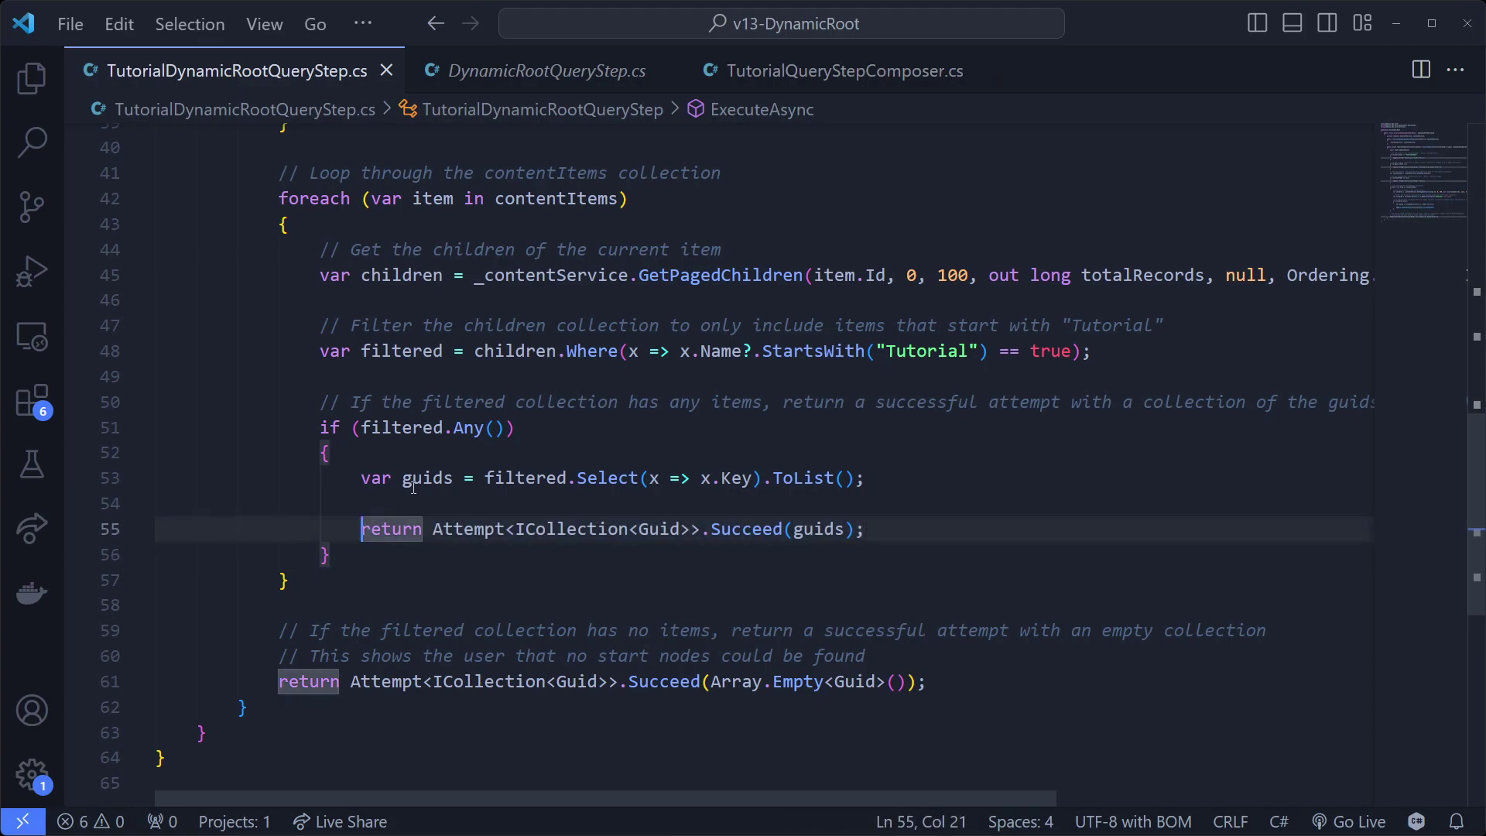
{"action": "left_click", "coordinate": [462, 505]}
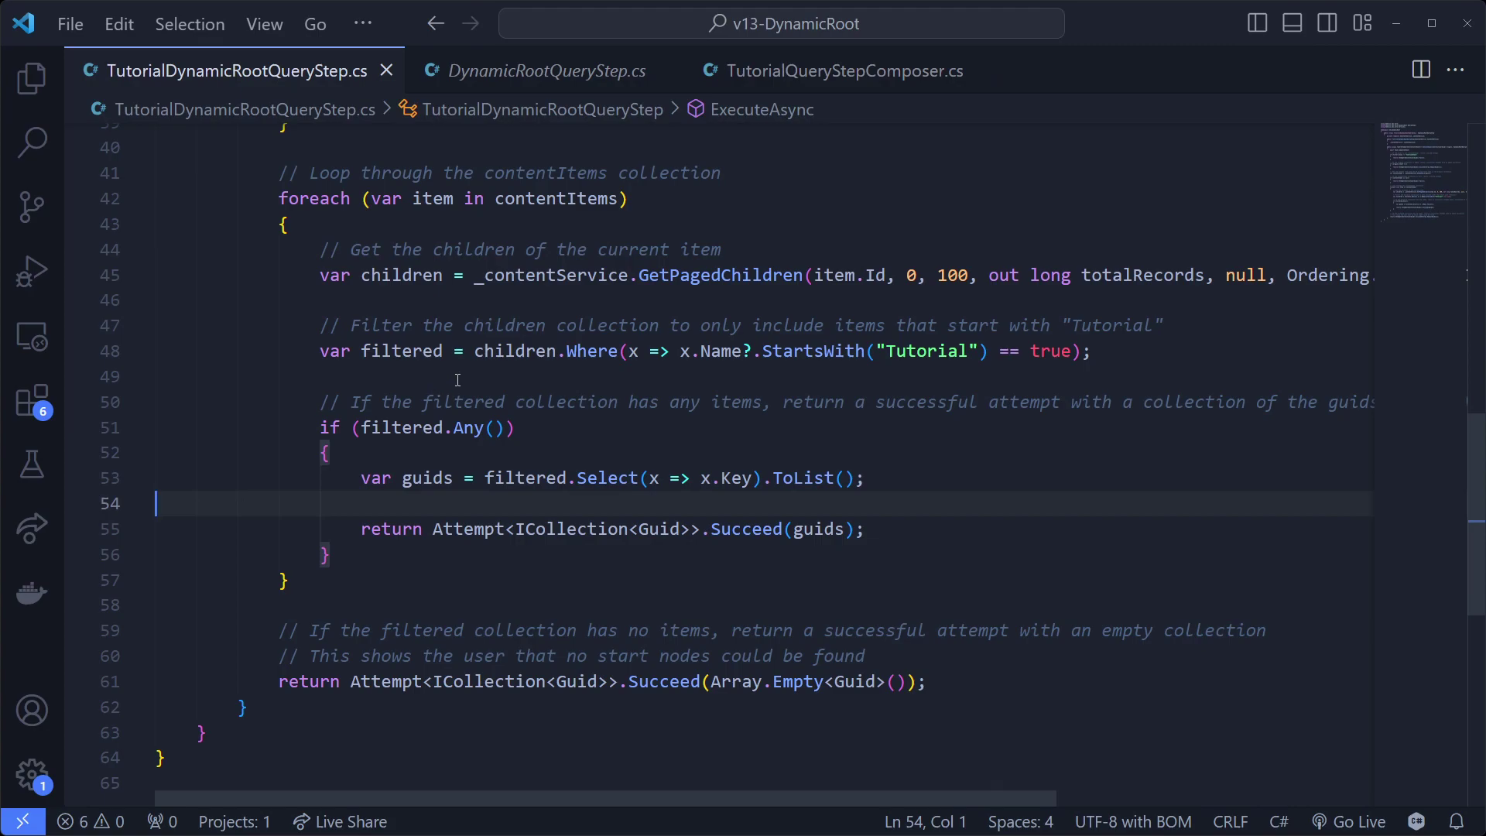
{"action": "left_click", "coordinate": [395, 556]}
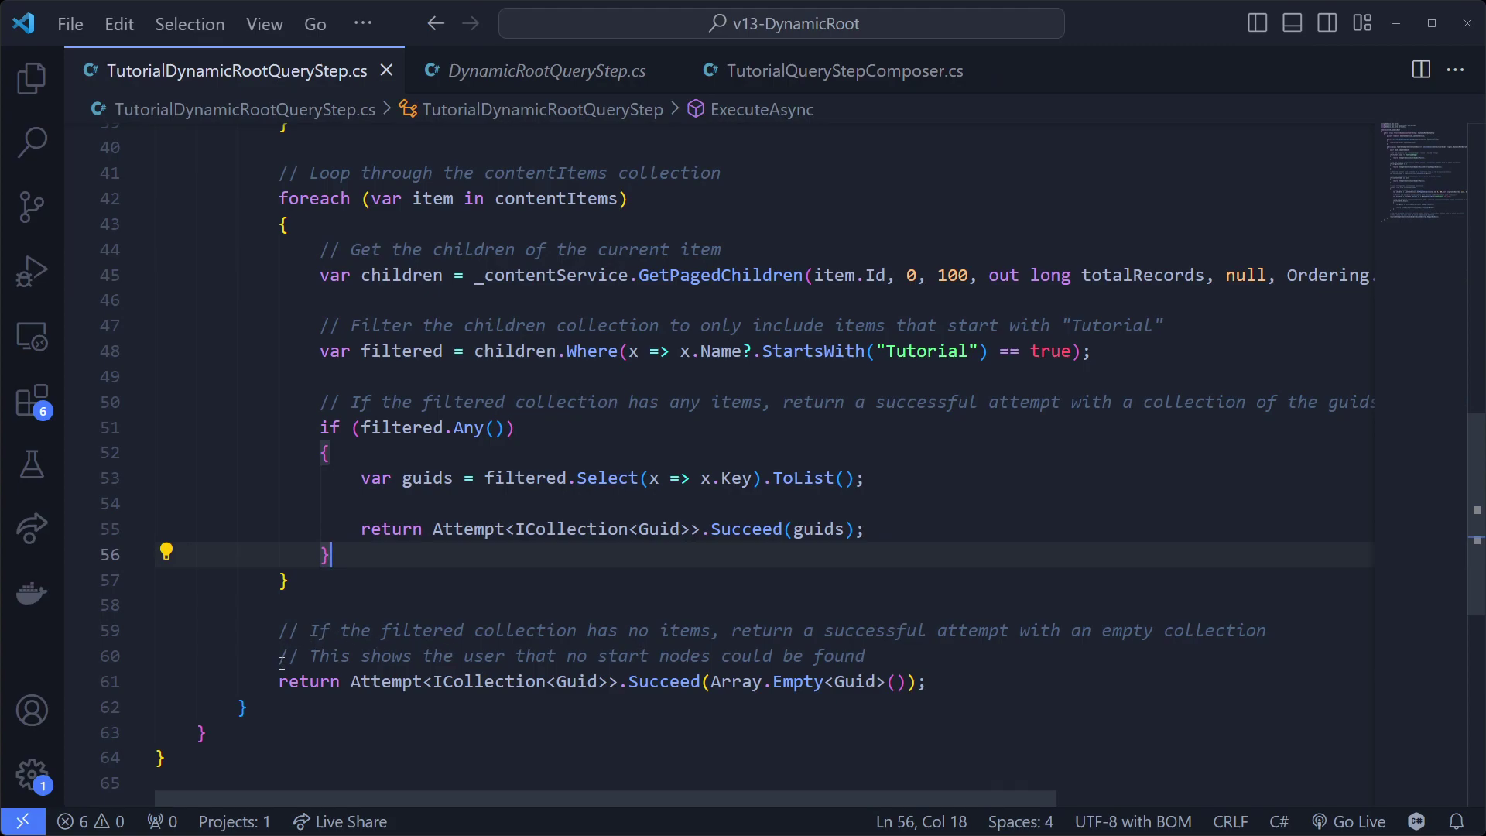
{"action": "left_click_drag", "start_coordinate": [913, 658], "coordinate": [310, 631]}
{"action": "left_click", "coordinate": [352, 656]}
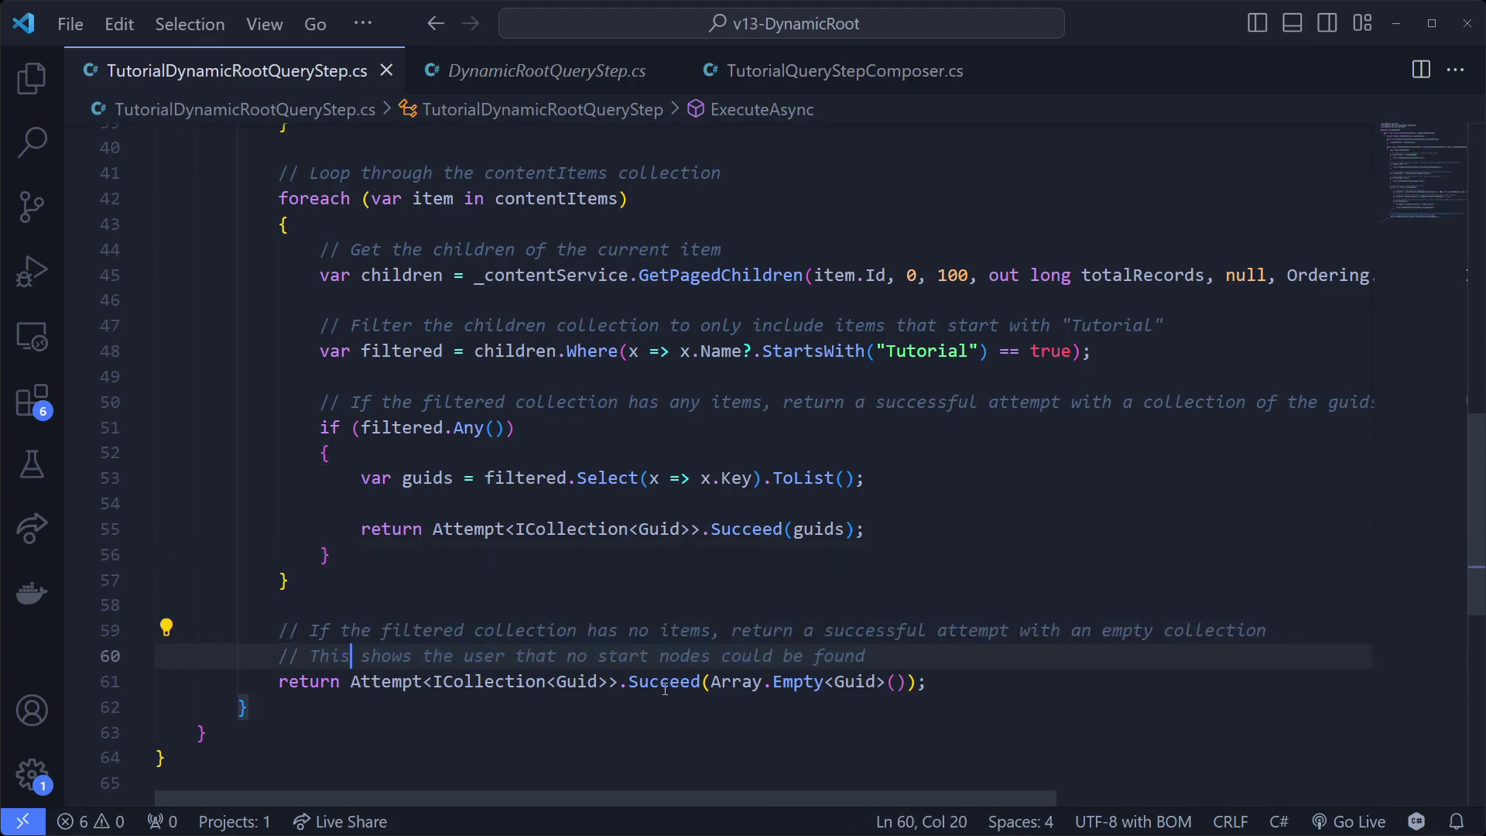
{"action": "double_click", "coordinate": [655, 681]}
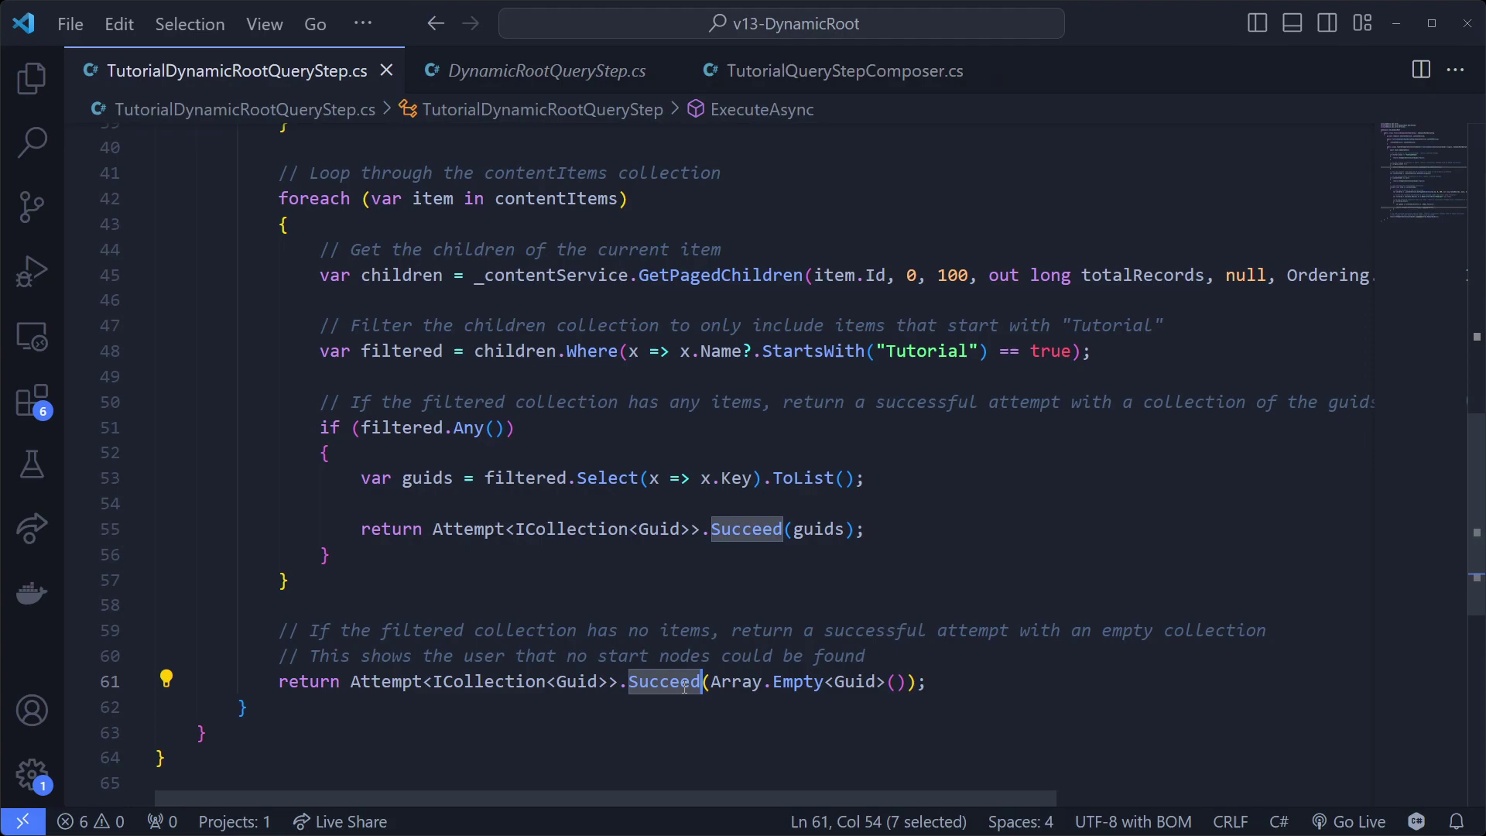
{"action": "left_click", "coordinate": [858, 614]}
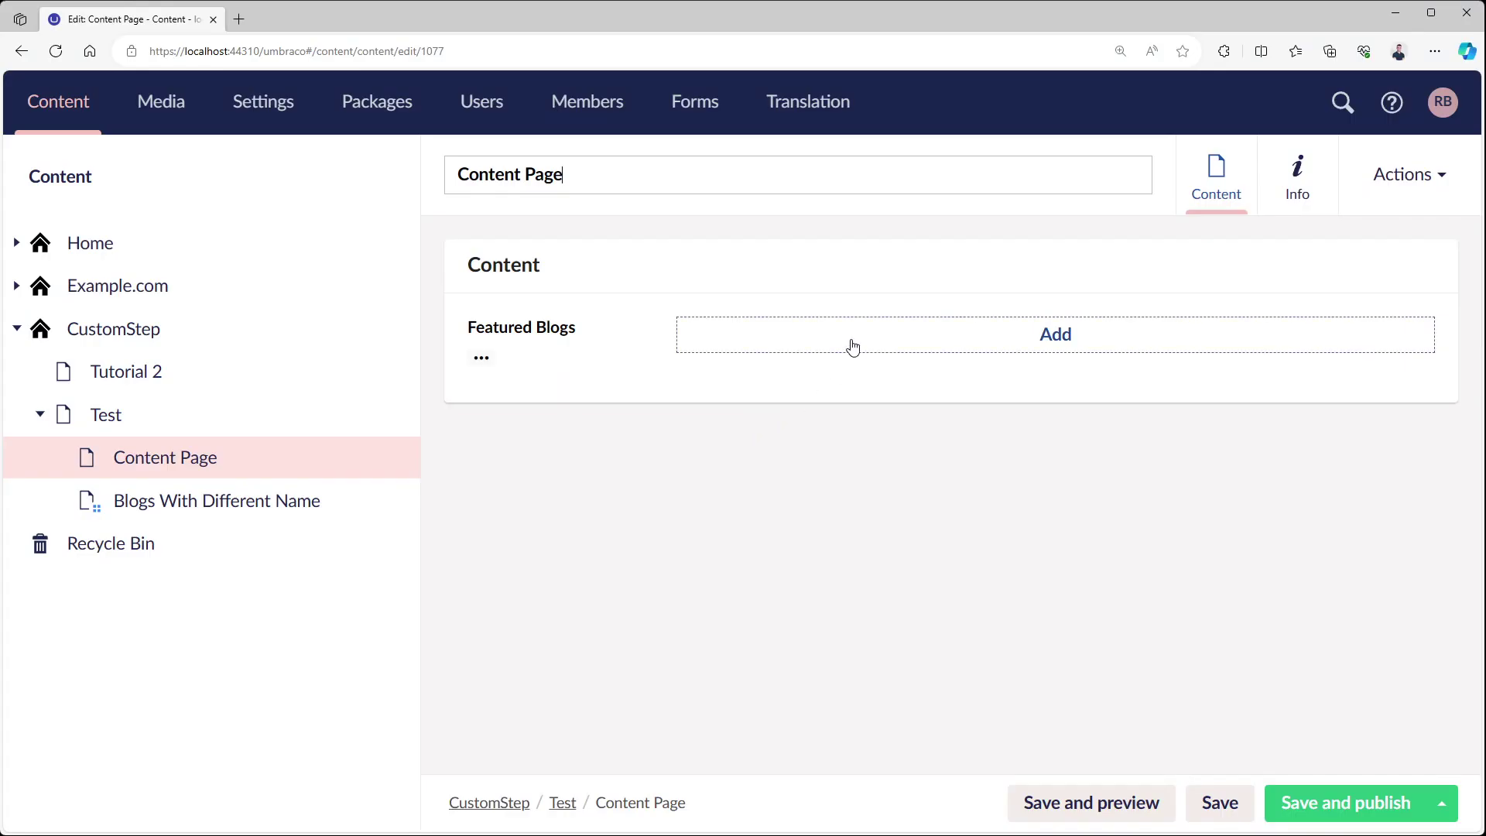
Try the Content Page's Featured Blogs picker and get 'No matching content'.
{"action": "left_click", "coordinate": [848, 341]}
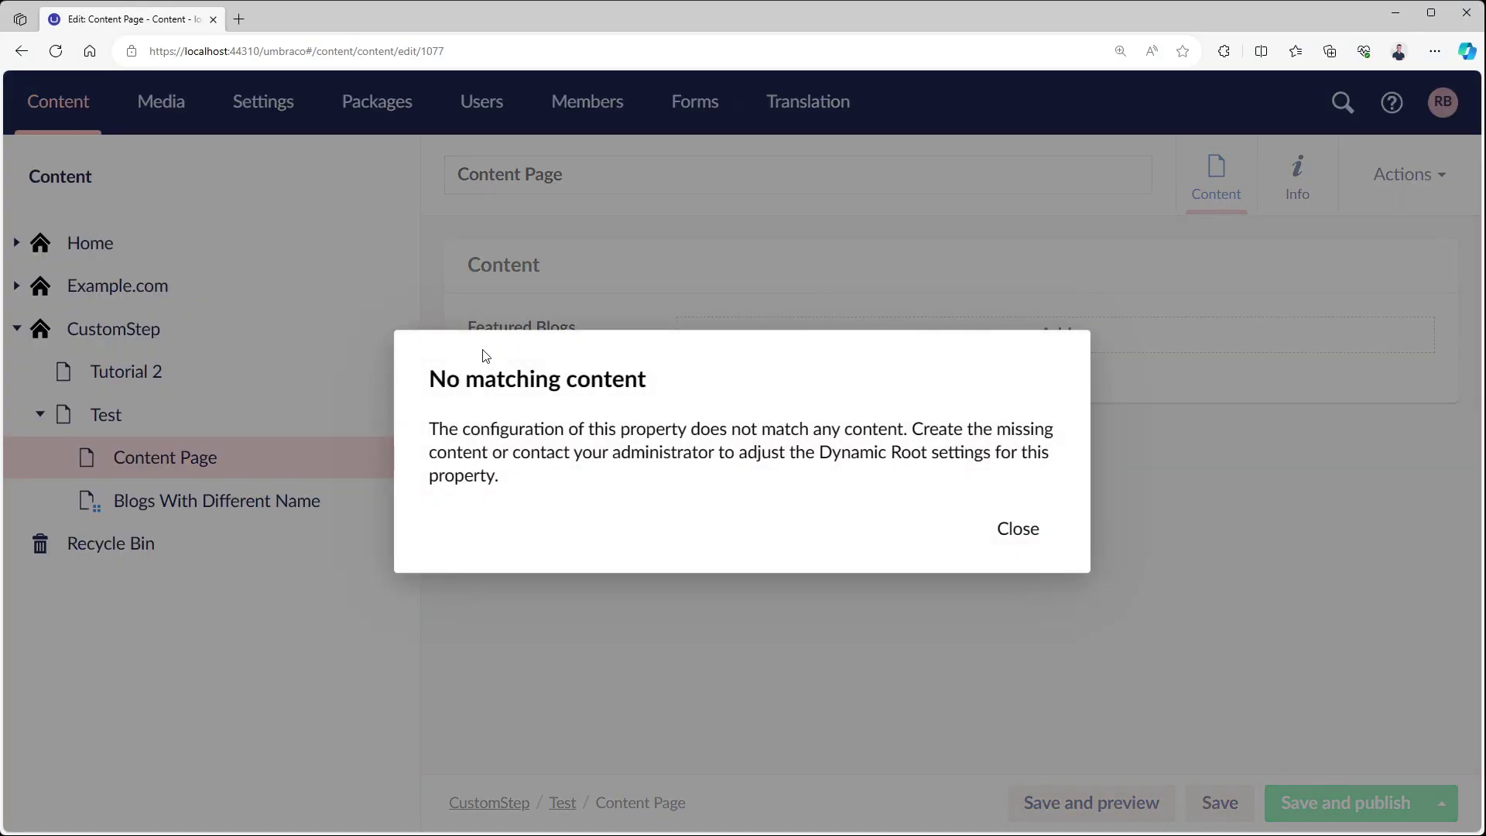
{"action": "left_click_drag", "start_coordinate": [418, 379], "coordinate": [746, 402]}
{"action": "left_click", "coordinate": [590, 404]}
{"action": "left_click", "coordinate": [1035, 541]}
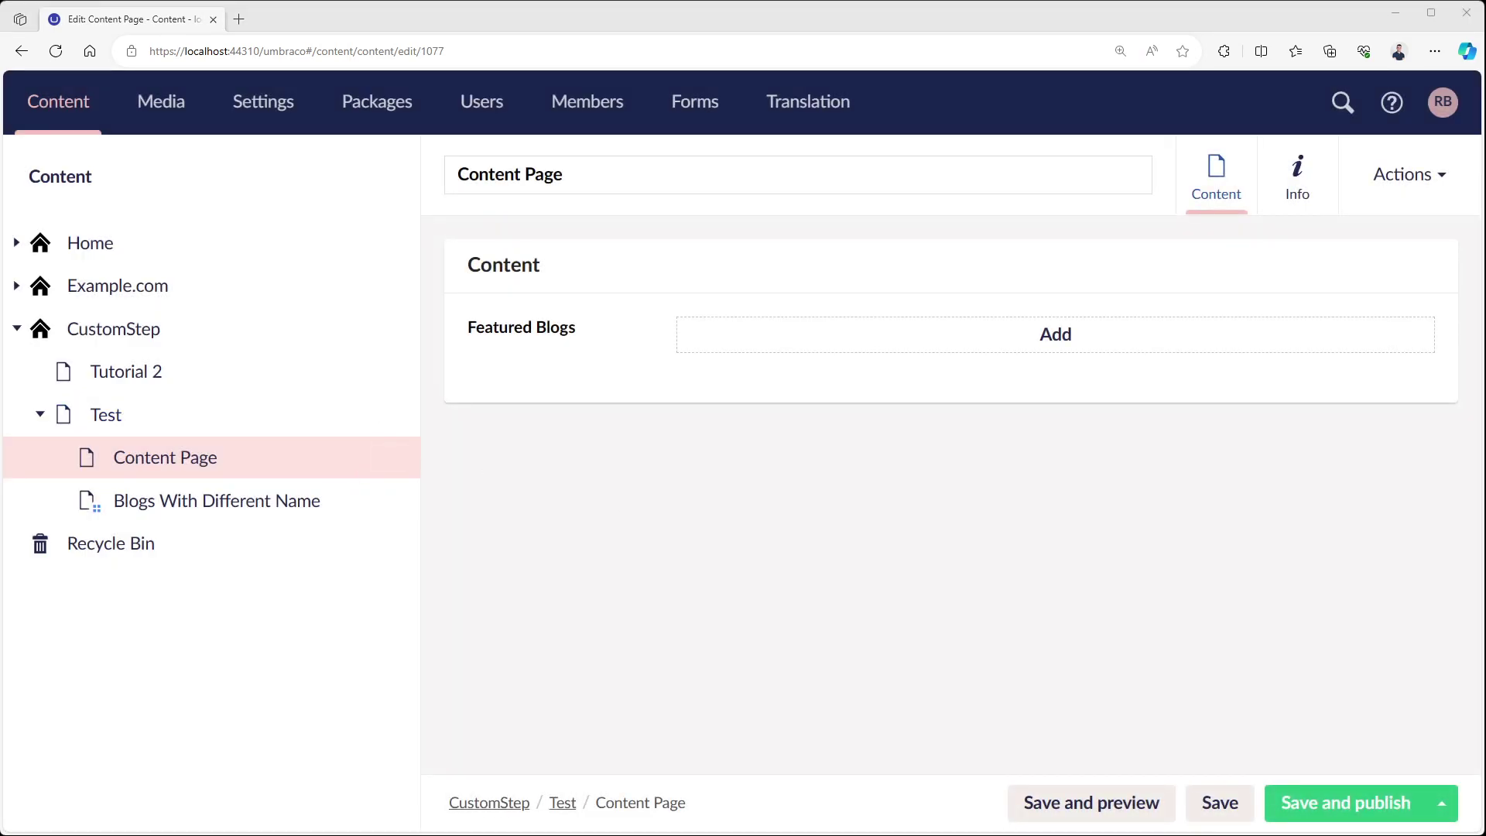
Reload the Content Page and retry the picker twice, still no matching content, then view the composer.
{"action": "left_click", "coordinate": [431, 485]}
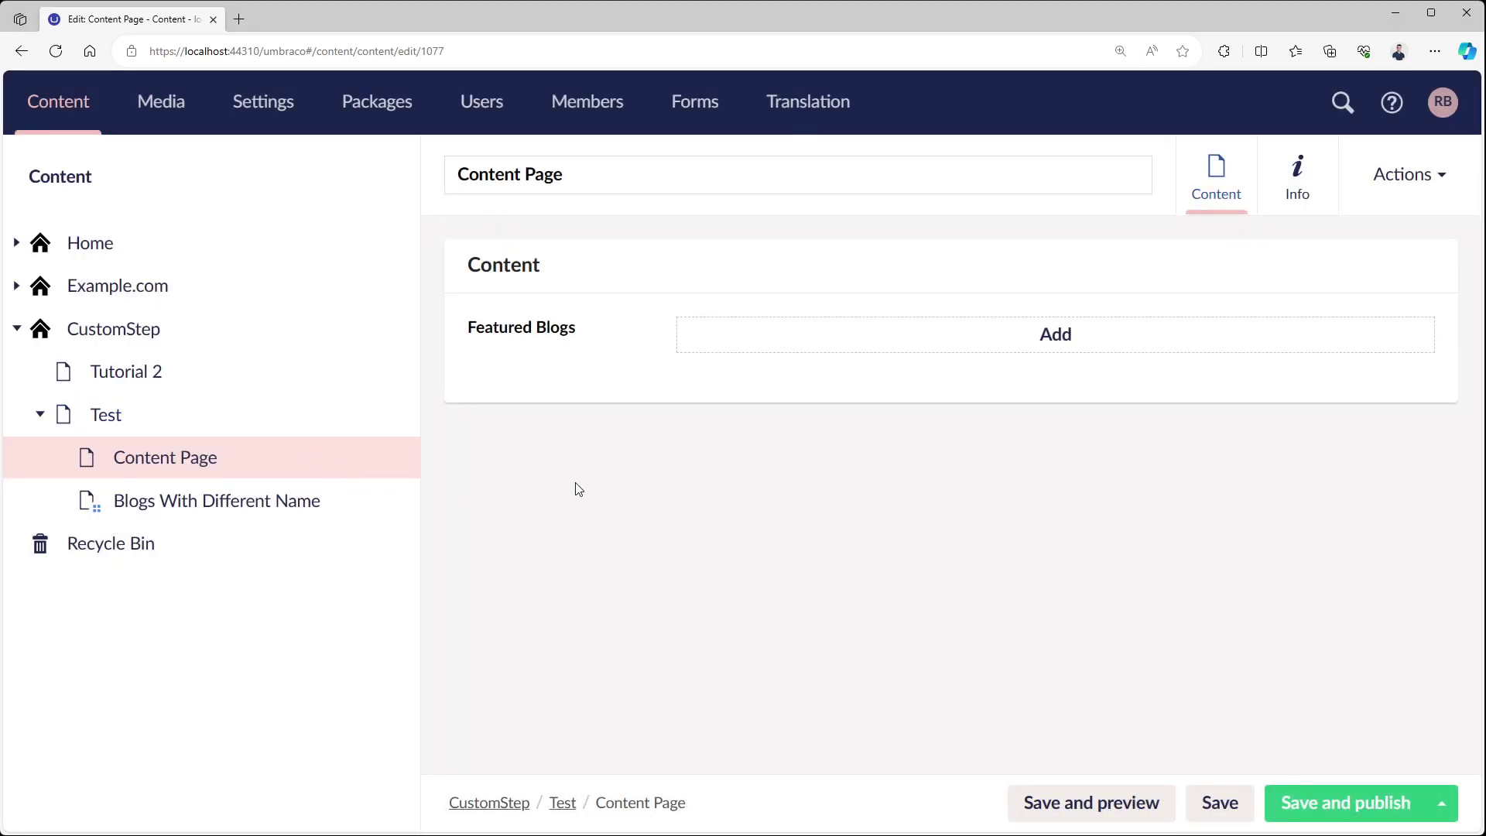
{"action": "key", "text": "alt+Left"}
{"action": "left_click", "coordinate": [203, 460]}
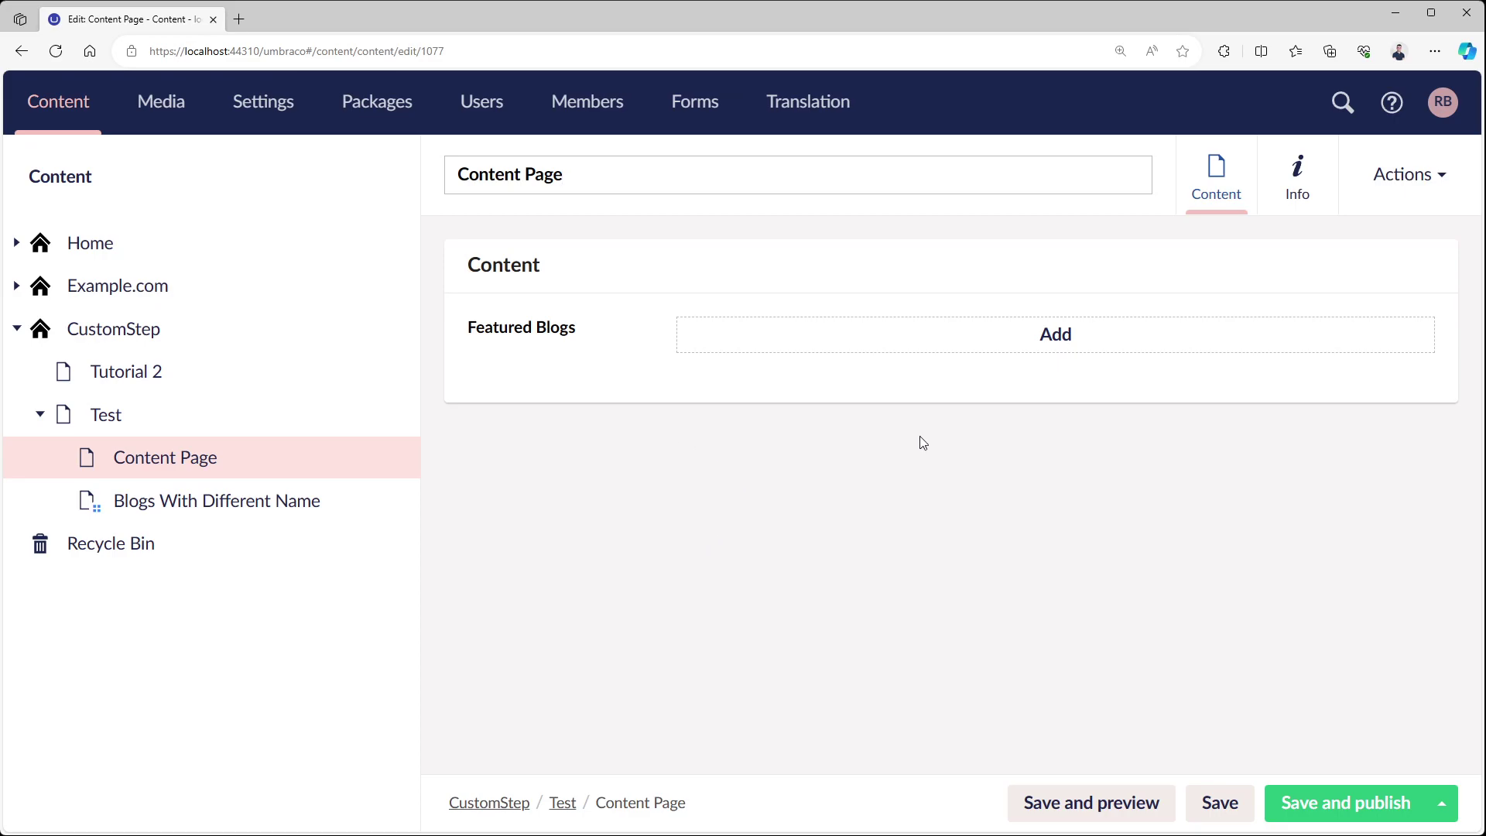
{"action": "left_click", "coordinate": [813, 335]}
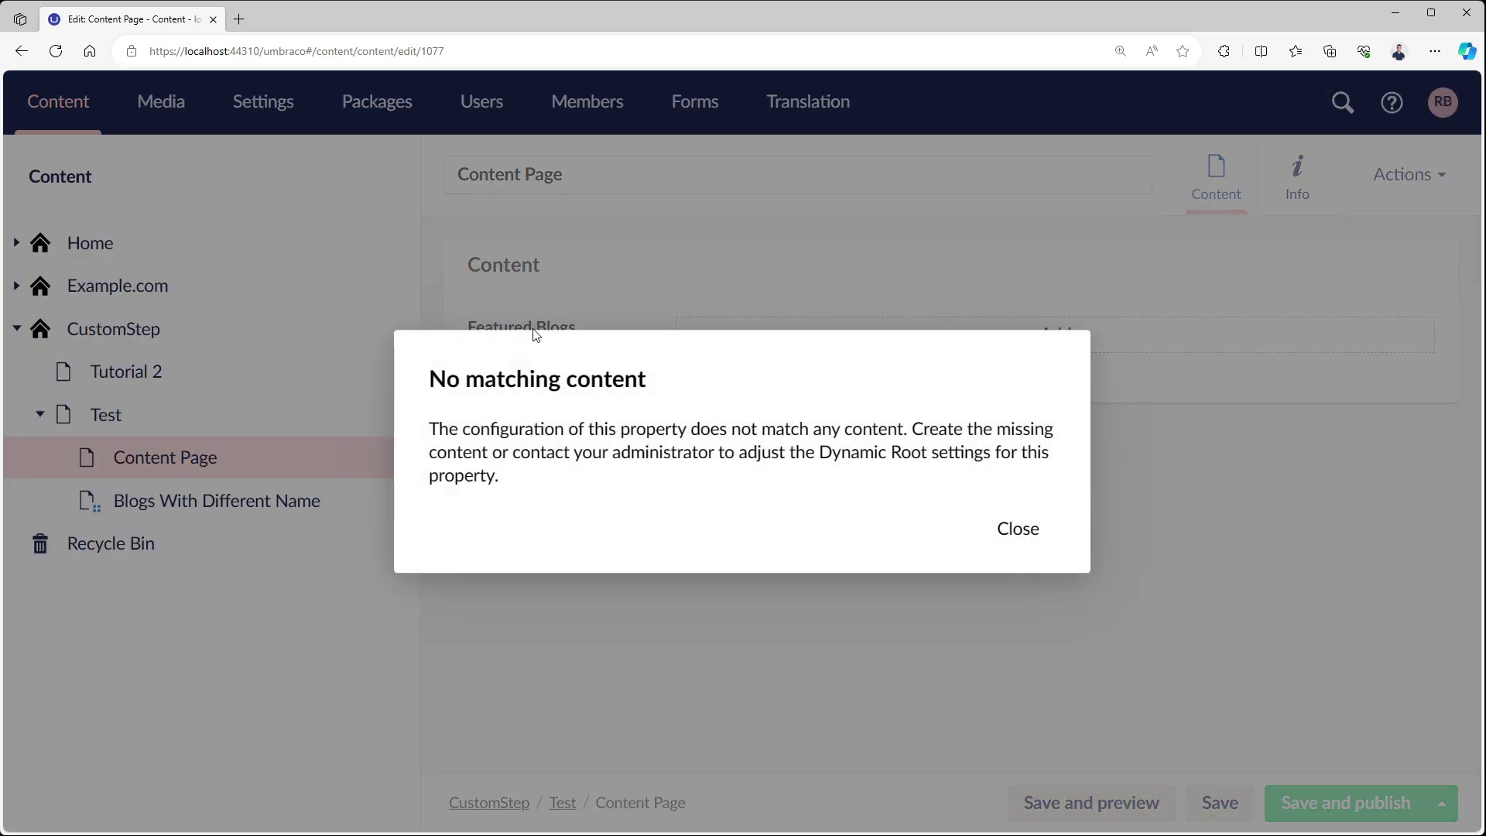
{"action": "left_click", "coordinate": [1016, 529]}
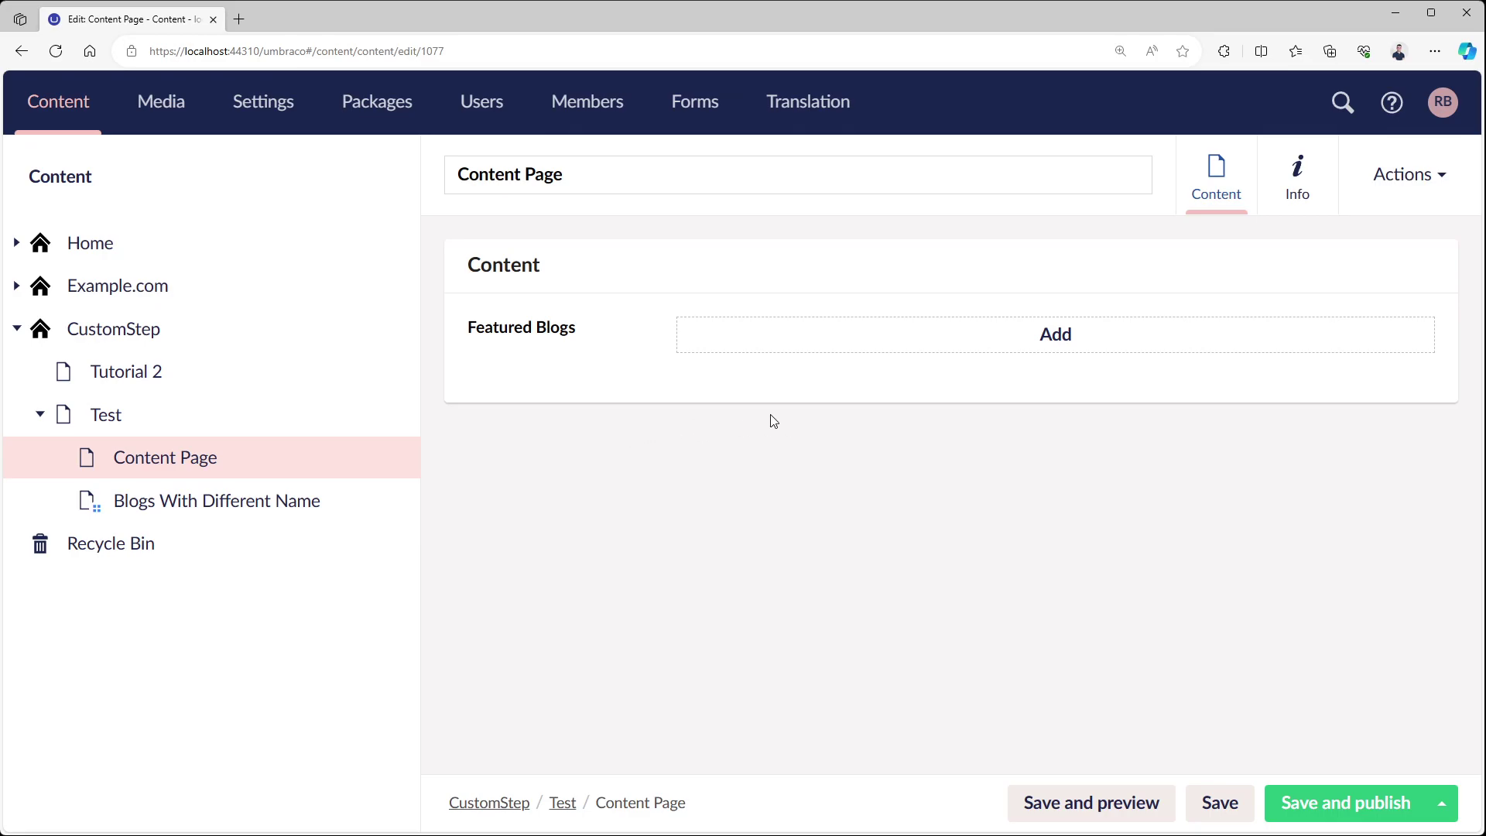
{"action": "left_click", "coordinate": [879, 342]}
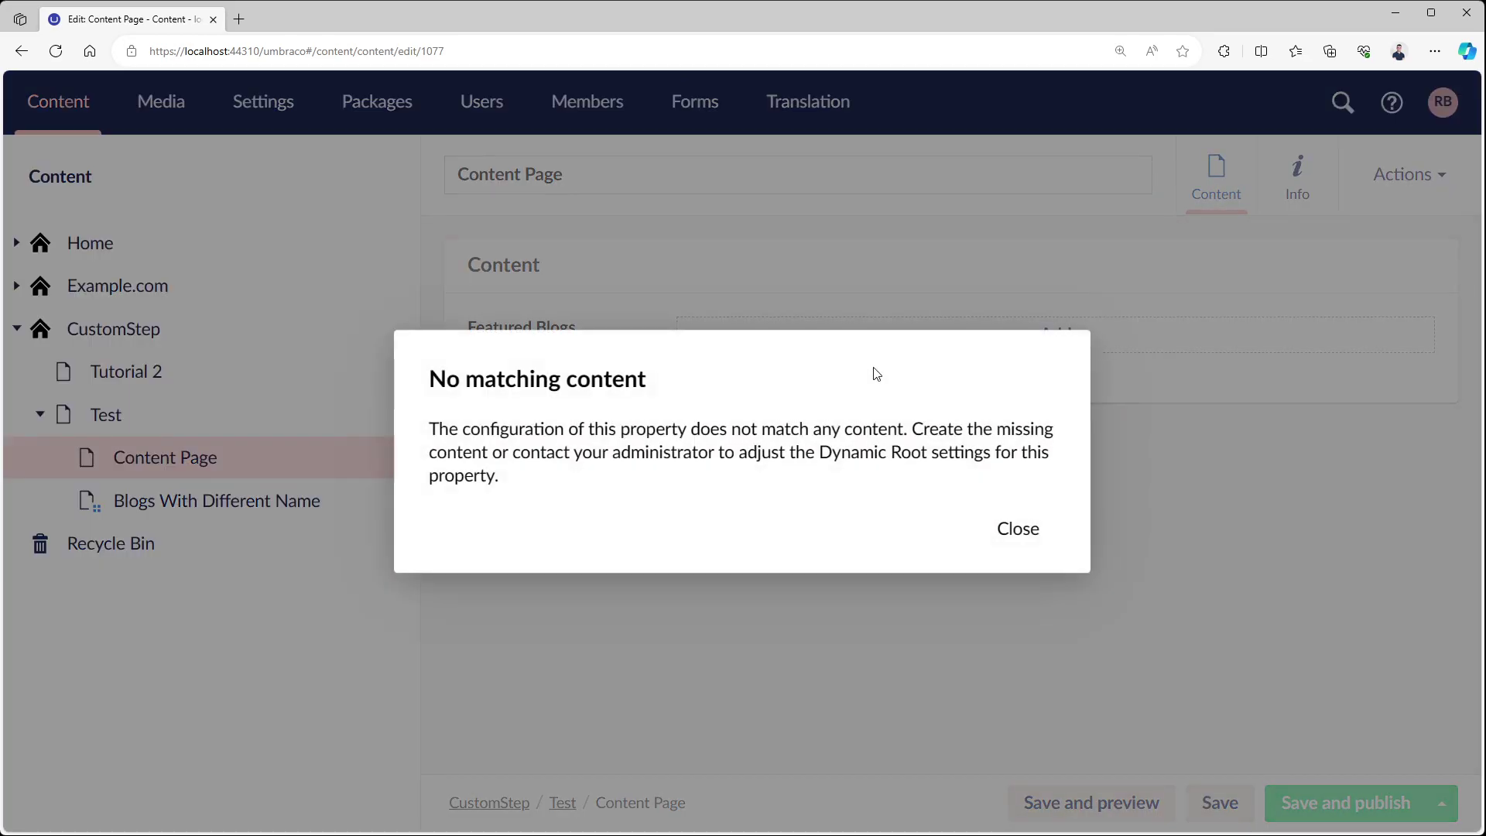
{"action": "left_click", "coordinate": [1023, 530]}
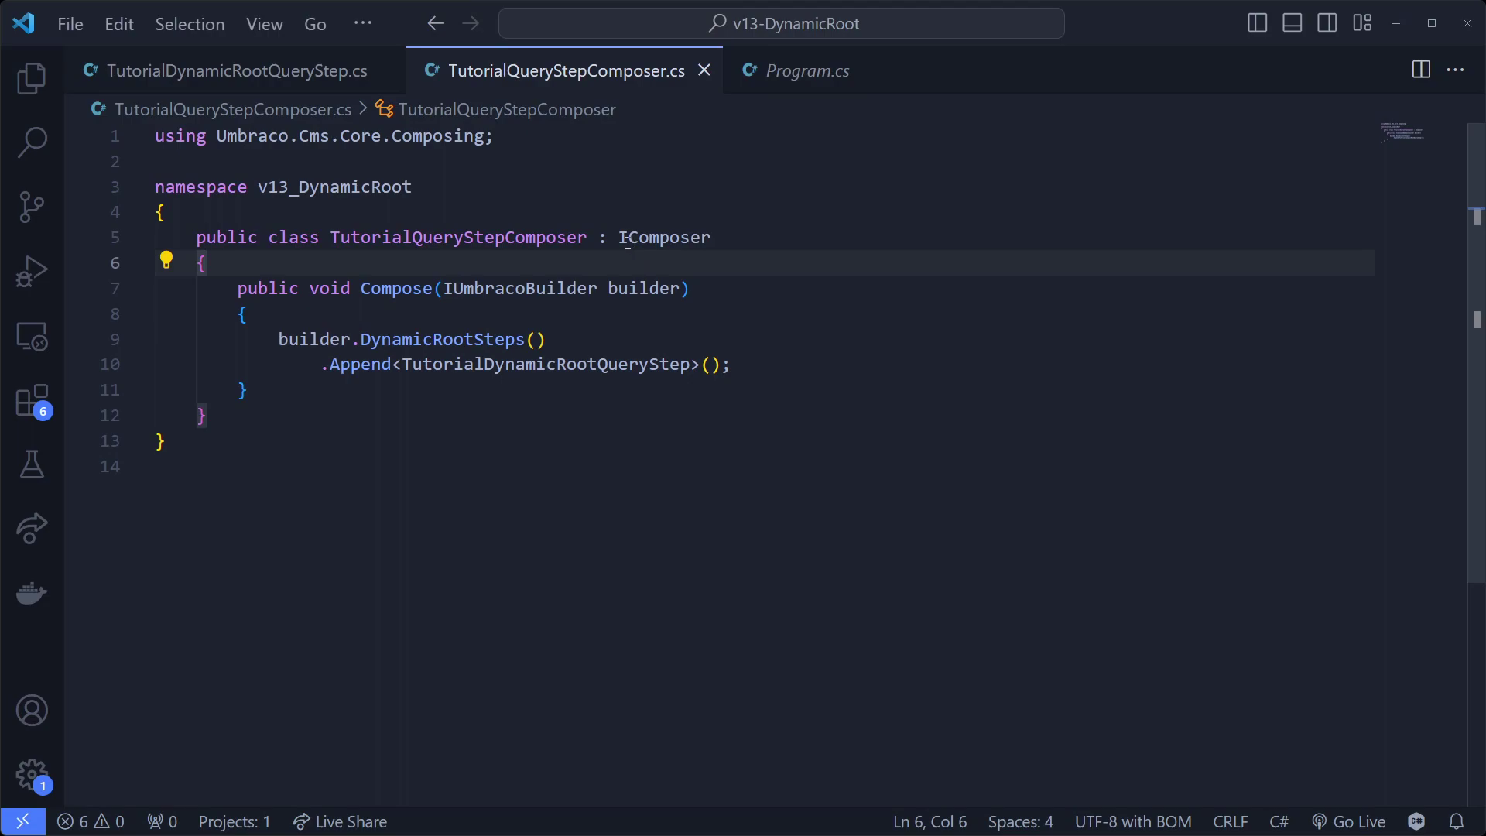
{"action": "left_click_drag", "start_coordinate": [618, 237], "coordinate": [710, 237]}
Highlight the composer's Append<TutorialDynamicRootQueryStep>() registration.
{"action": "key", "text": "Down"}
{"action": "left_click_drag", "start_coordinate": [314, 364], "coordinate": [731, 364]}
{"action": "left_click", "coordinate": [735, 364]}
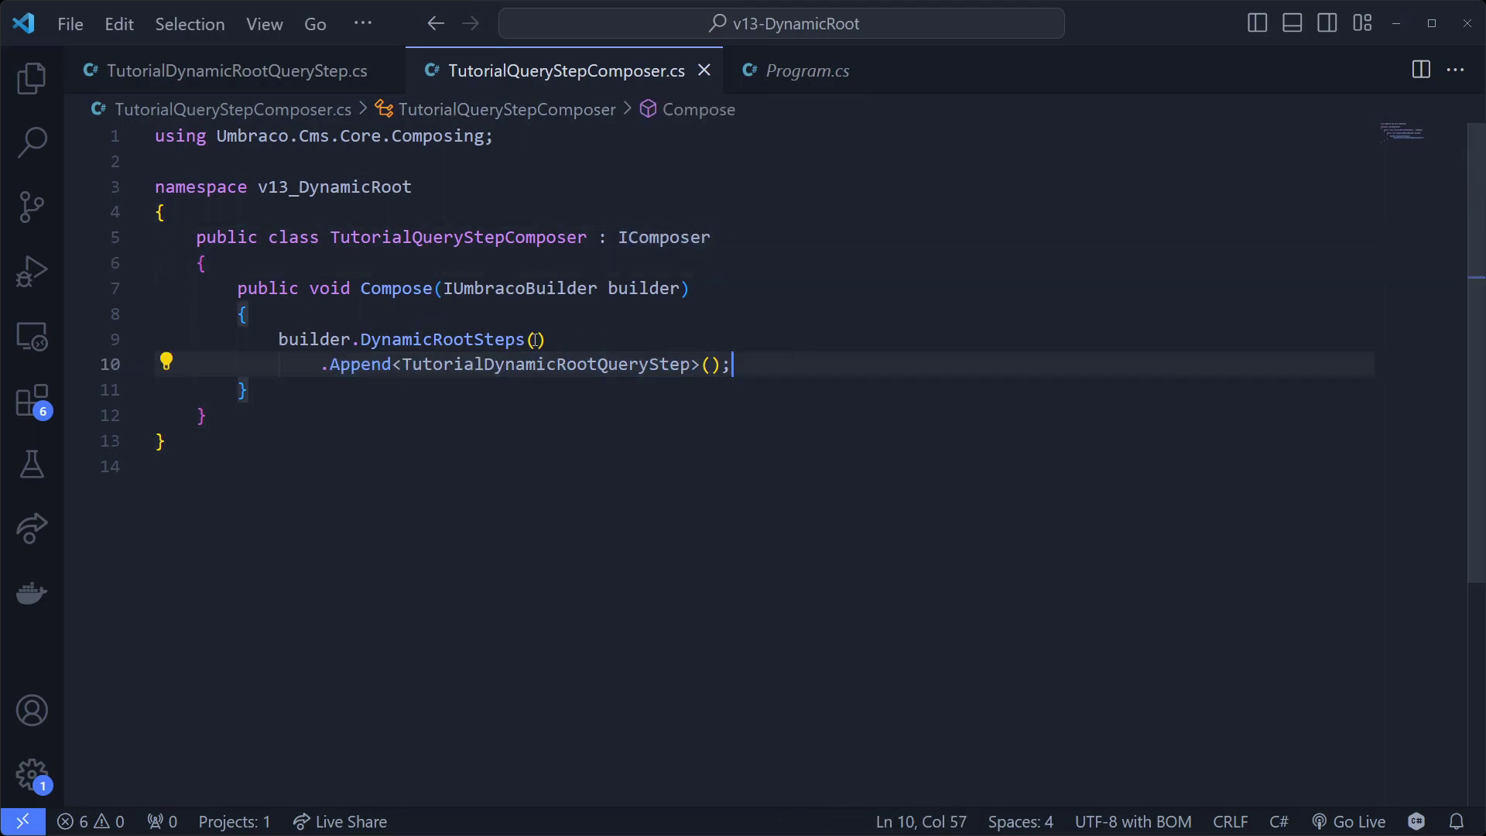
In Program.cs, highlight the .AddComposers() call in the Umbraco builder chain.
{"action": "left_click", "coordinate": [774, 73]}
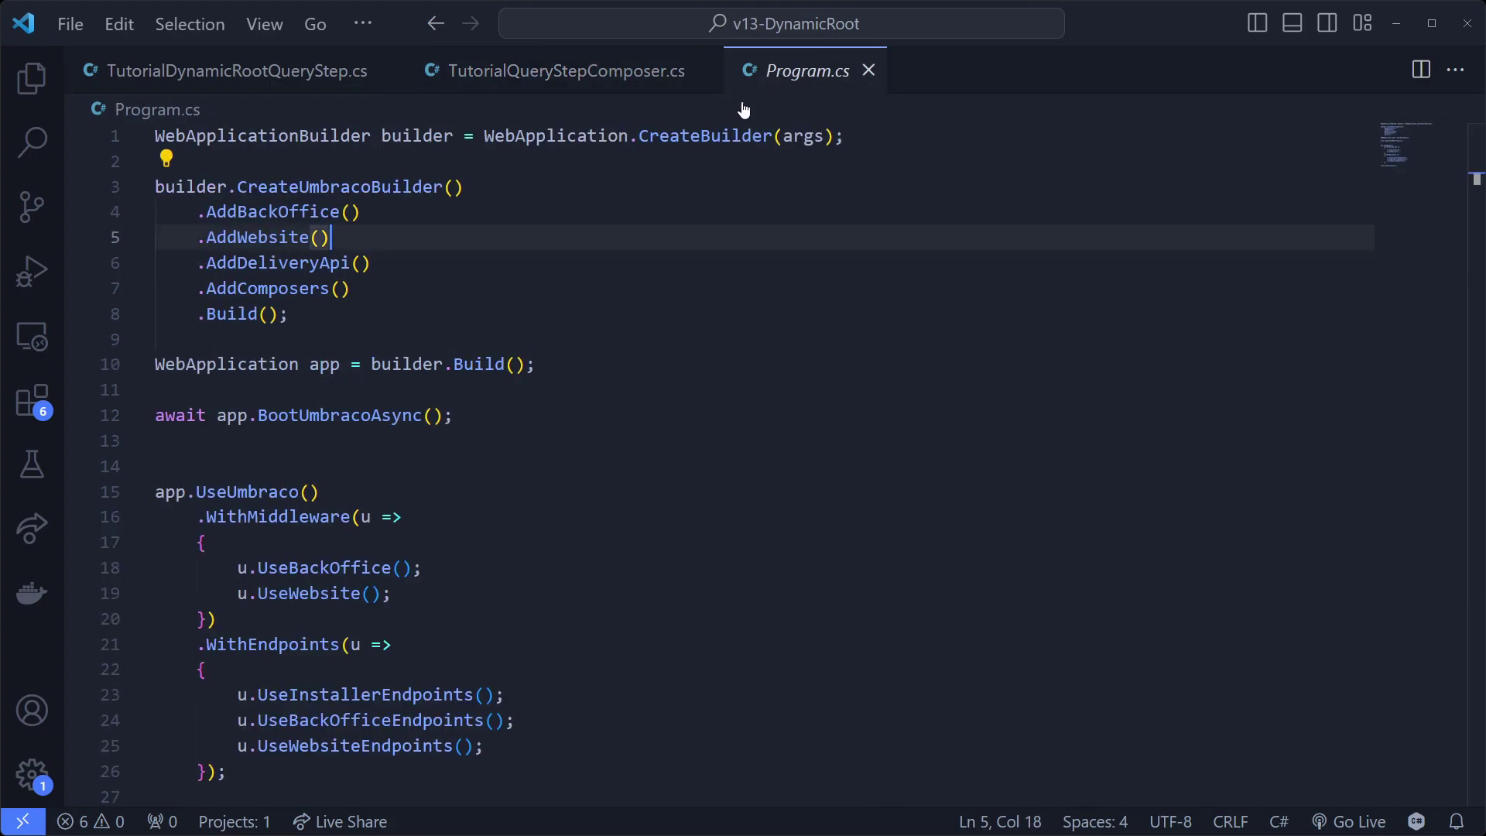
{"action": "triple_click", "coordinate": [263, 294]}
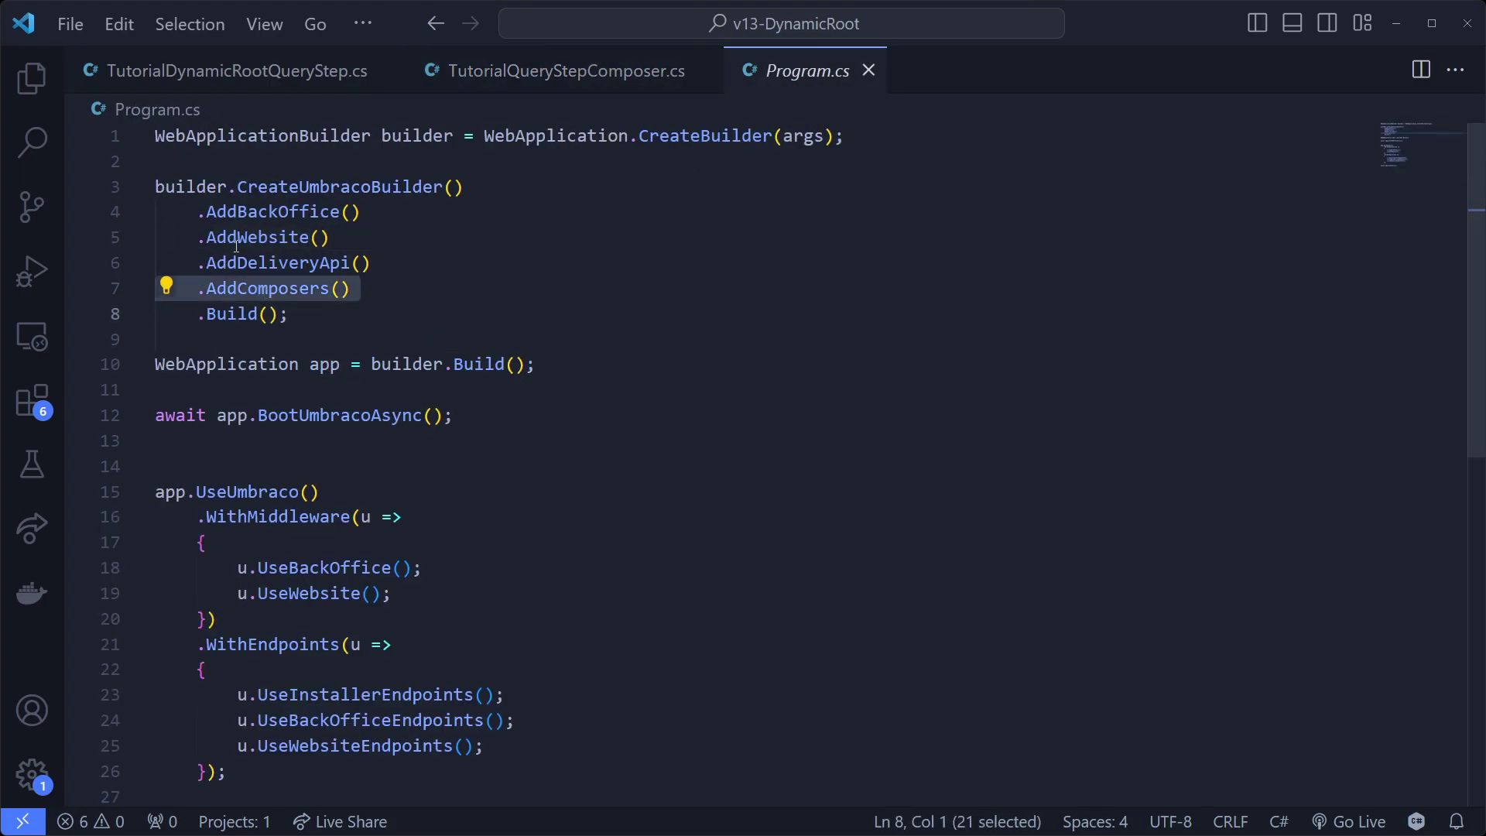
{"action": "left_click", "coordinate": [356, 287]}
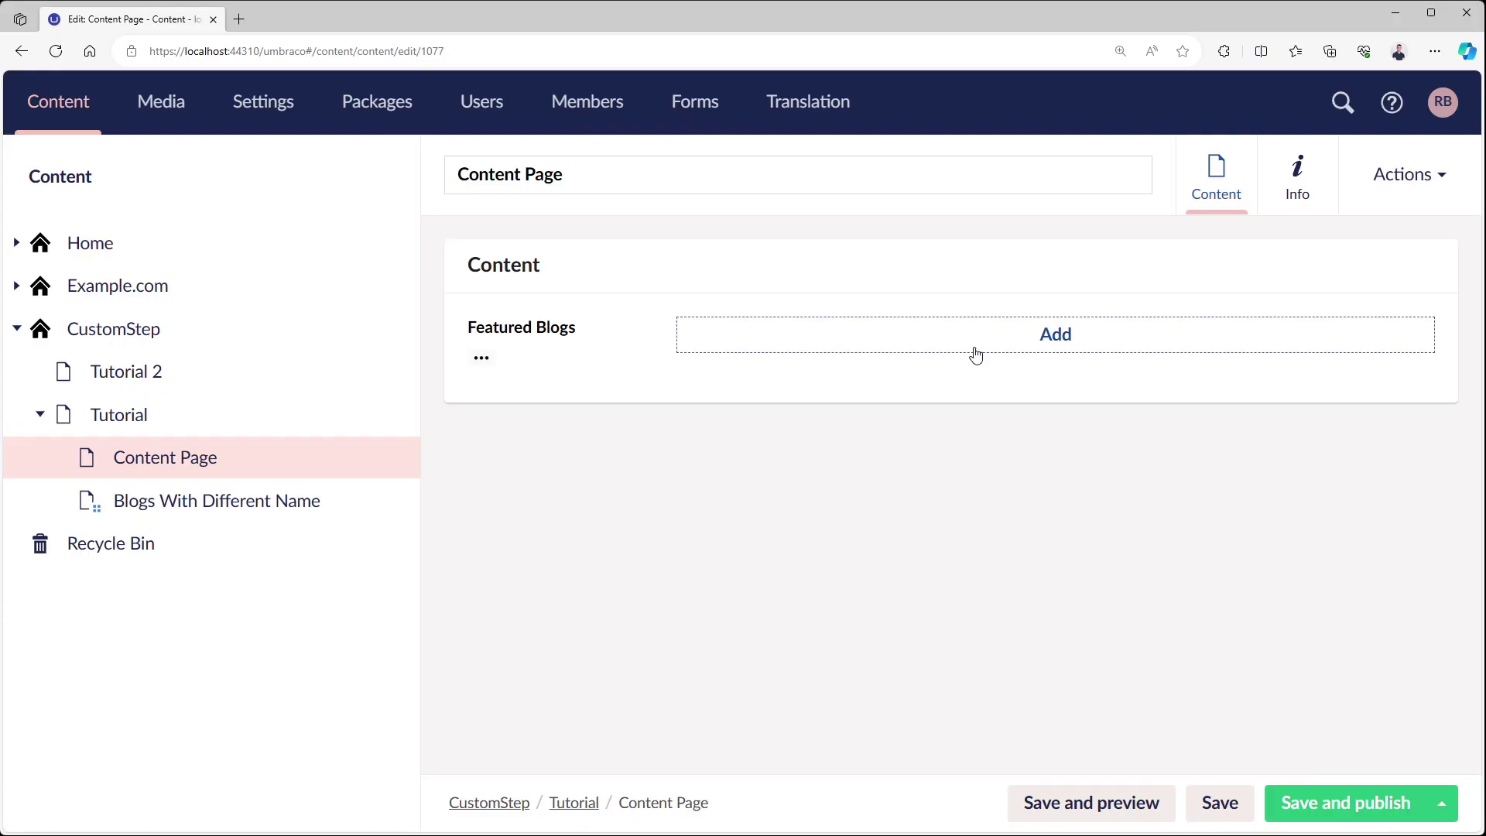
Pick Blog X, Blog Y and Blog Z in the Content Page's Featured Blogs and submit.
{"action": "left_click", "coordinate": [976, 352]}
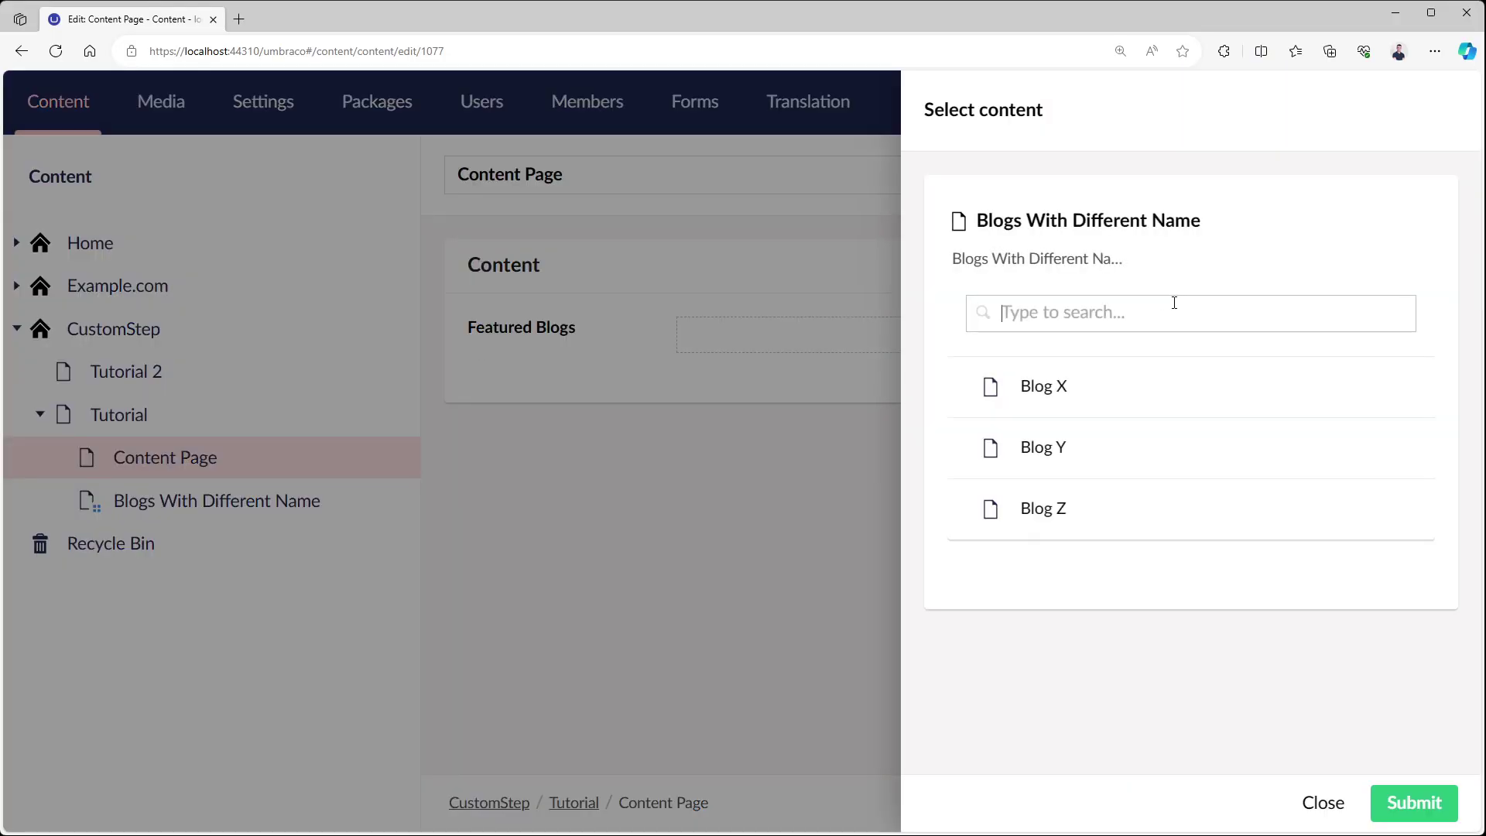
{"action": "left_click", "coordinate": [1013, 385]}
{"action": "left_click", "coordinate": [1104, 456]}
{"action": "left_click", "coordinate": [1119, 517]}
{"action": "left_click", "coordinate": [1416, 799]}
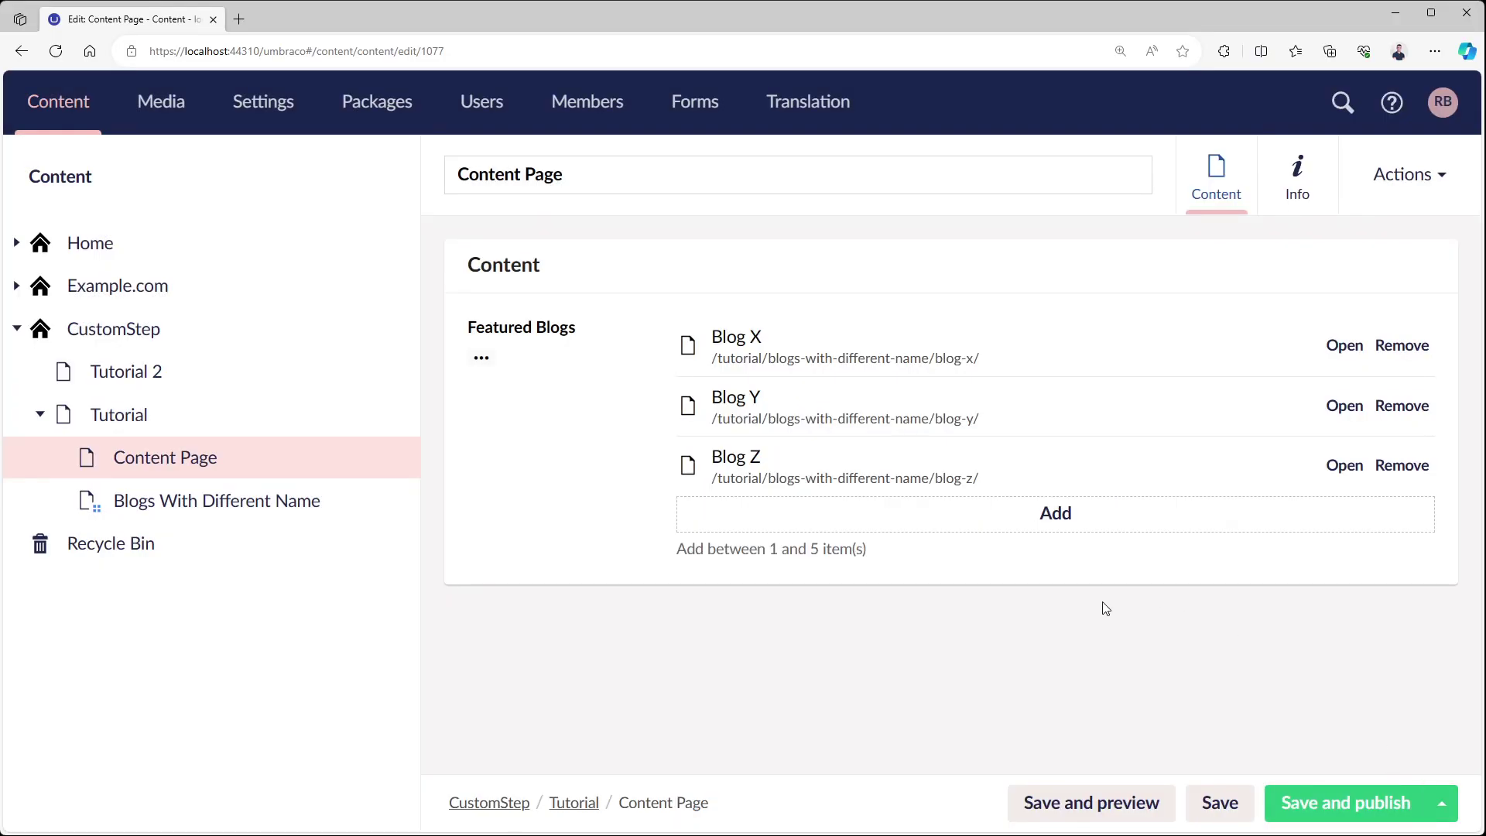